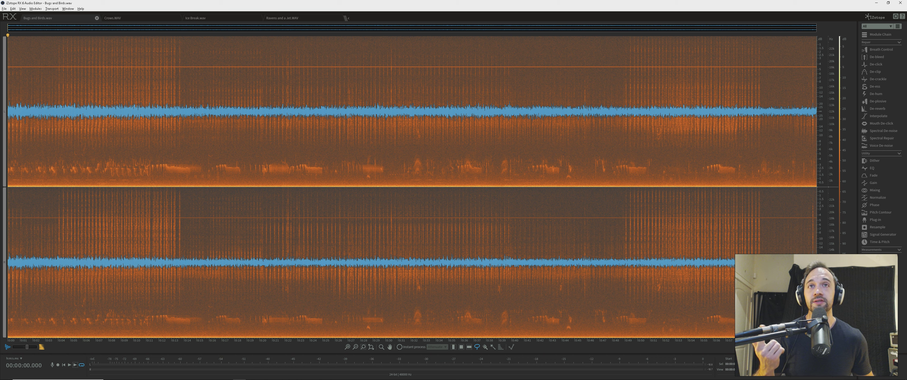
Listen to the opening of the recording and examine the bug and bird sounds around 15 seconds up close
key("space")
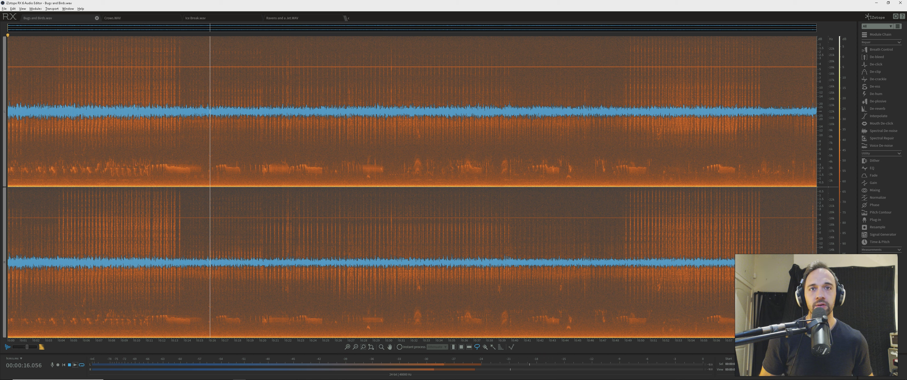
key("space")
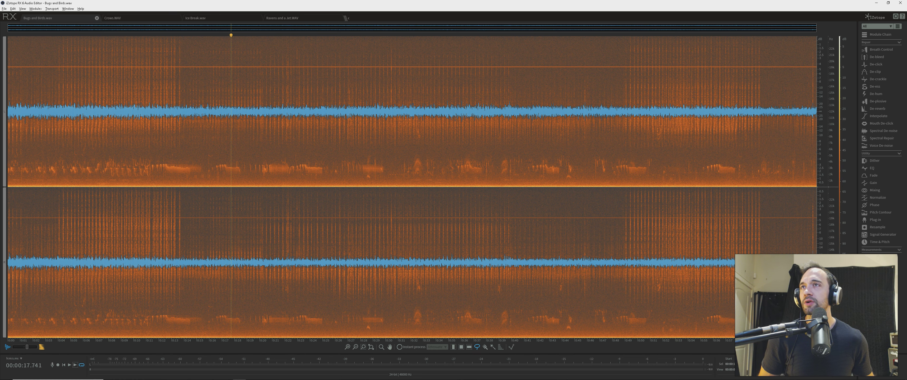
left_click(193, 169)
scroll(193, 169, "up", 3)
scroll(193, 169, "down", 2)
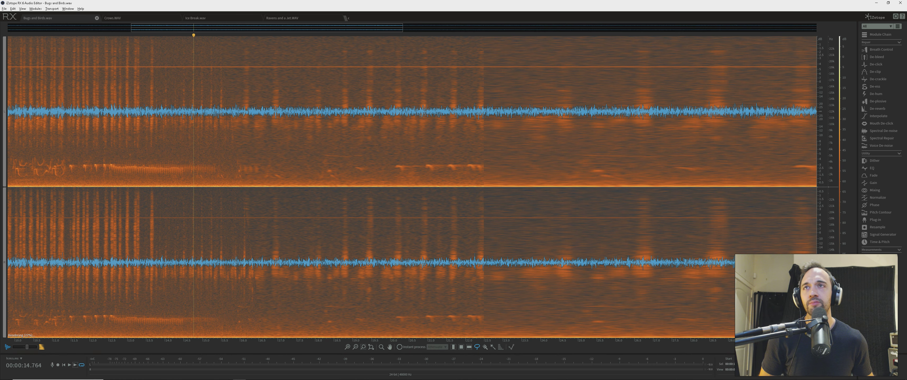
scroll(194, 169, "down", 5)
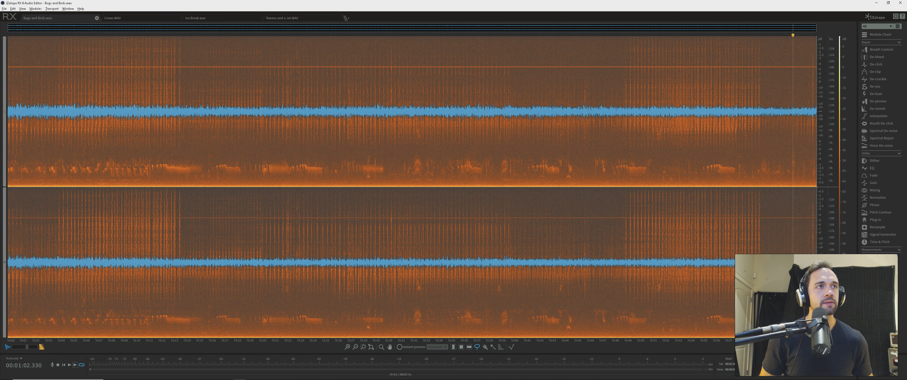
Hide the waveform overlay so that only the spectrogram is displayed
scroll(793, 169, "up", 5)
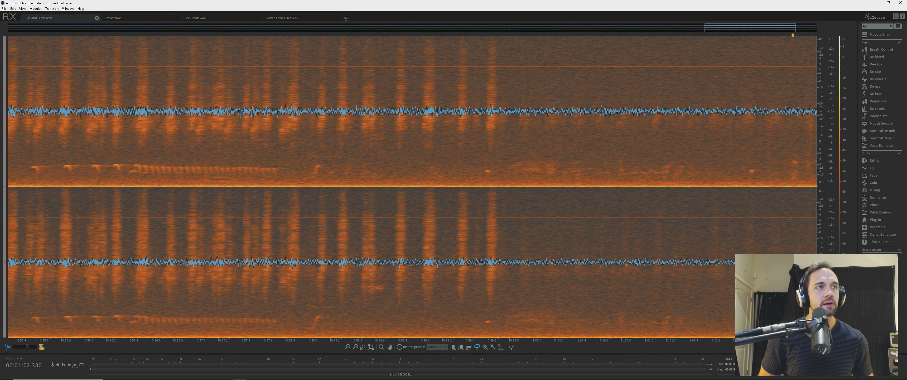
left_click_drag(820, 111, 820, 95)
scroll(820, 171, "up", 5)
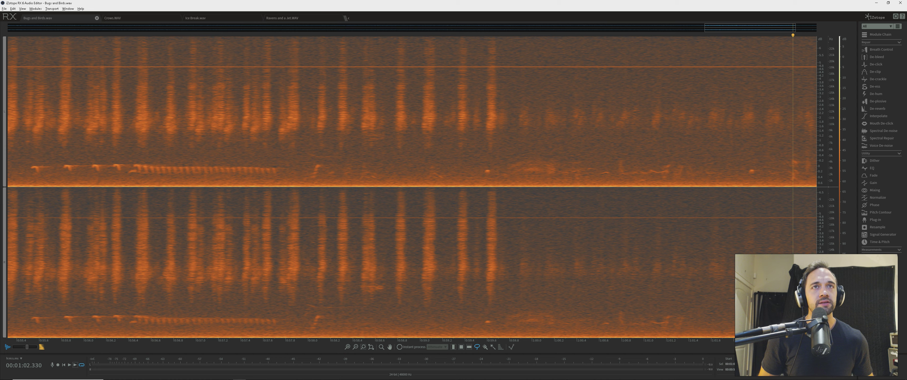
Examine the spectrogram's low-frequency range near the end and across the whole recording, plus the section around 13 seconds
scroll(820, 159, "down", 8)
scroll(820, 158, "up", 8)
scroll(832, 156, "up", 3)
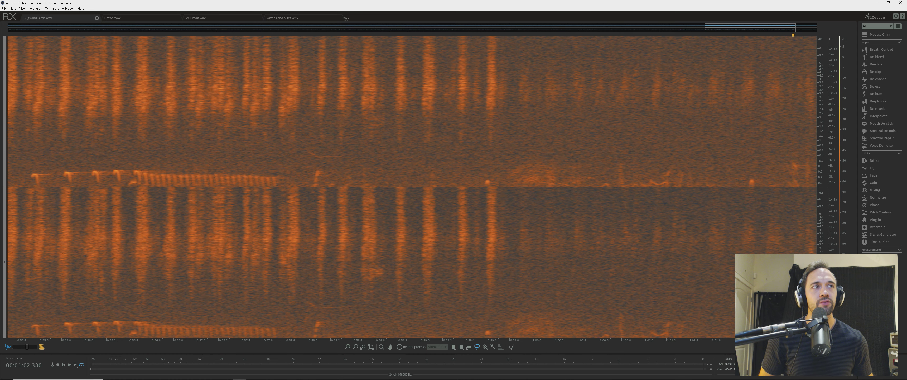
mouse_move(832, 156)
left_mouse_down()
mouse_move(832, 133)
mouse_move(821, 147)
left_mouse_up()
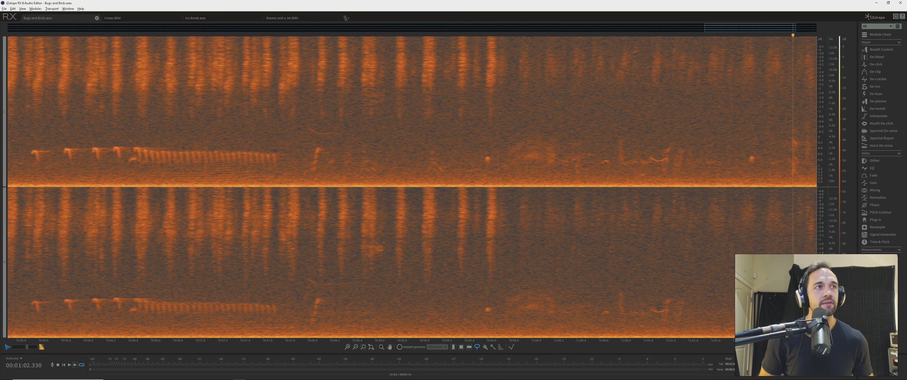
scroll(831, 155, "up", 8)
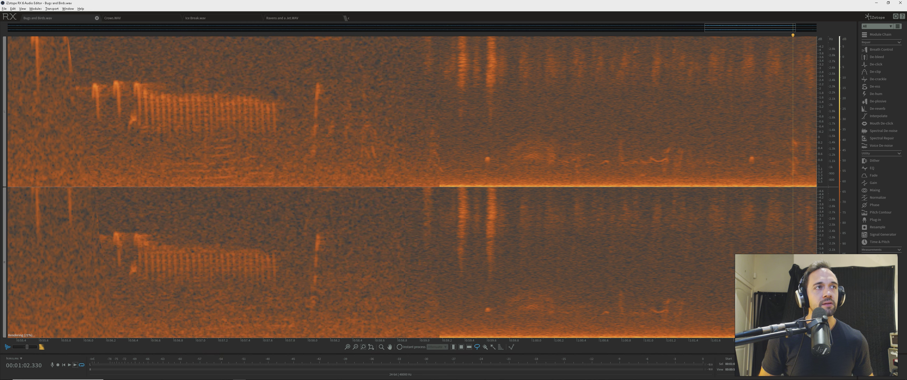
left_click_drag(832, 155, 831, 165)
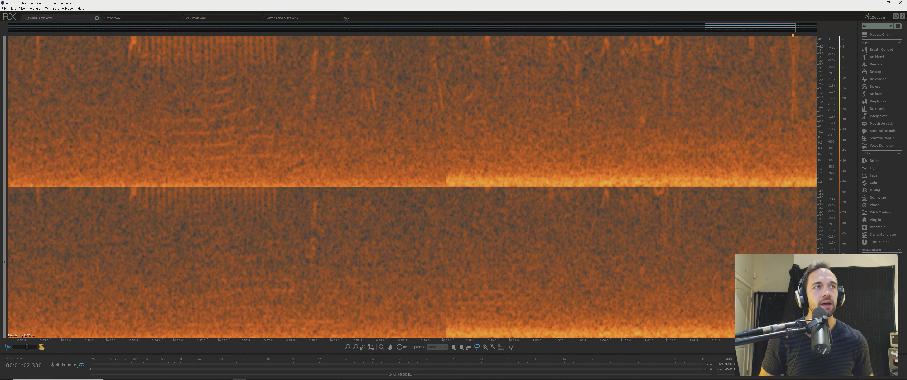
scroll(412, 187, "down", 10)
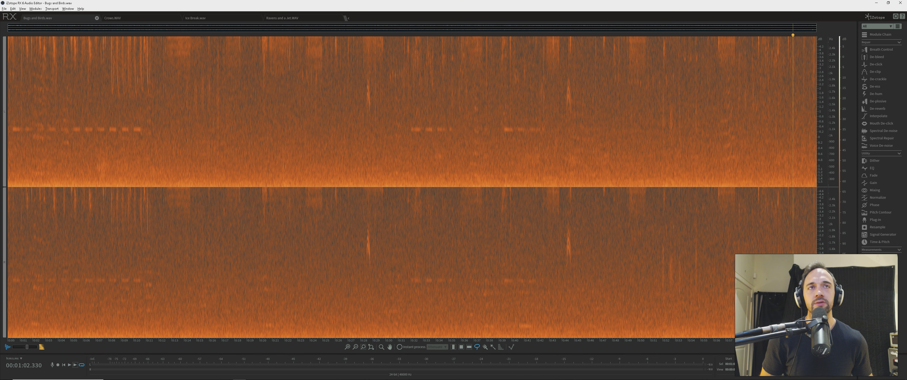
scroll(832, 155, "down", 10)
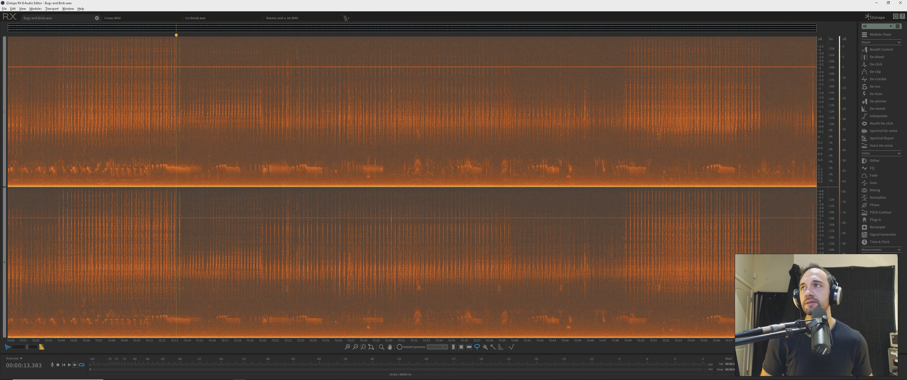
scroll(176, 187, "up", 12)
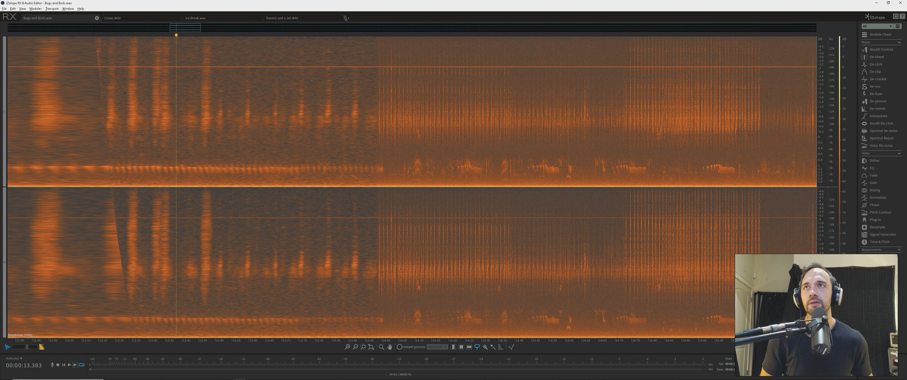
left_click(173, 187)
scroll(173, 186, "down", 12)
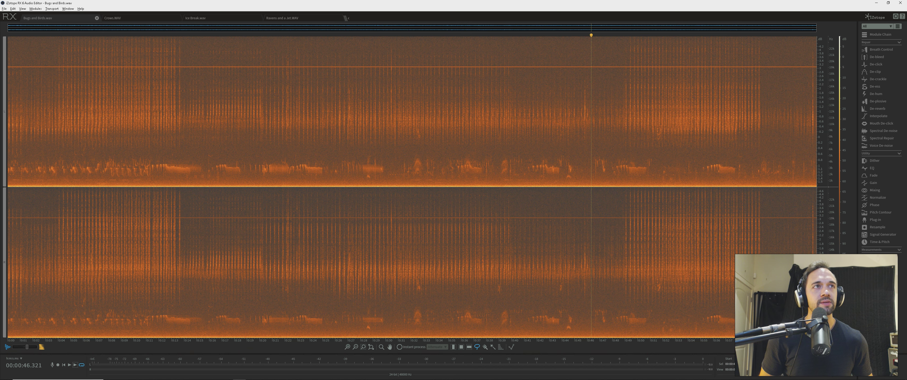
Select three noise-only gaps between the bug chirps, starting at about 57.96, 58.44 and 58.71 seconds
left_click(762, 169)
scroll(762, 169, "up", 12)
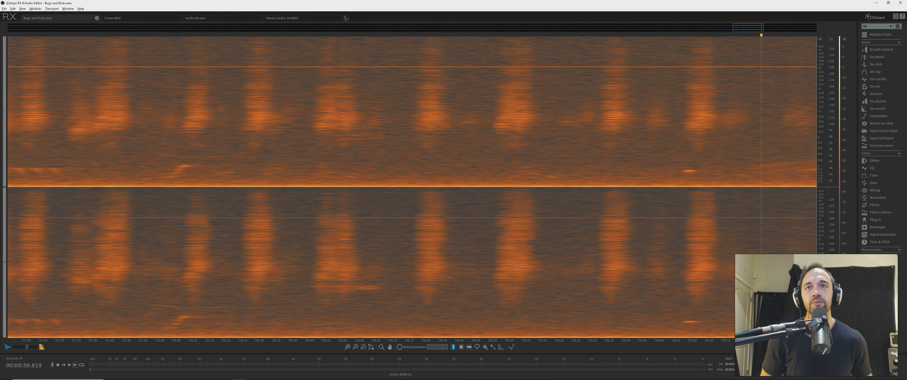
left_click_drag(762, 169, 406, 169)
left_click(391, 169)
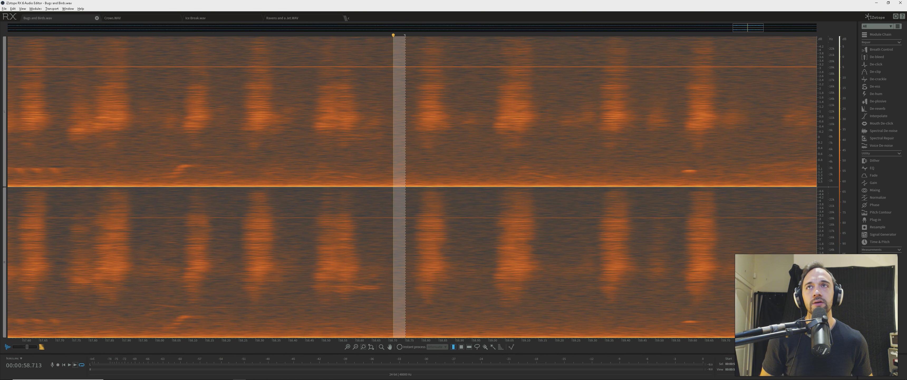
left_click_drag(310, 169, 300, 169)
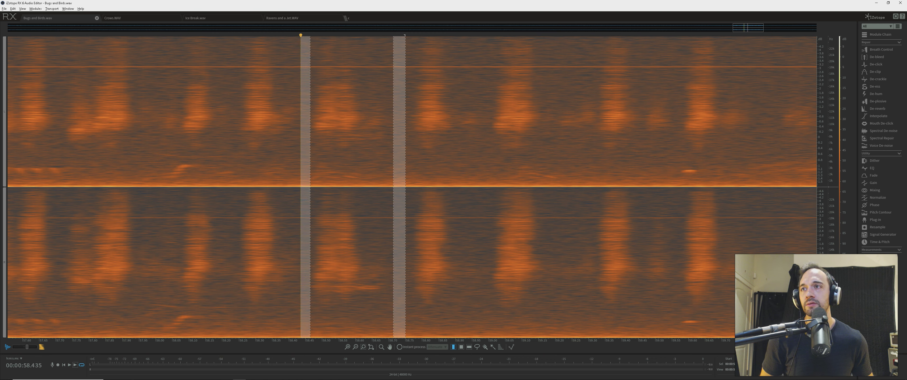
left_click_drag(141, 169, 172, 169)
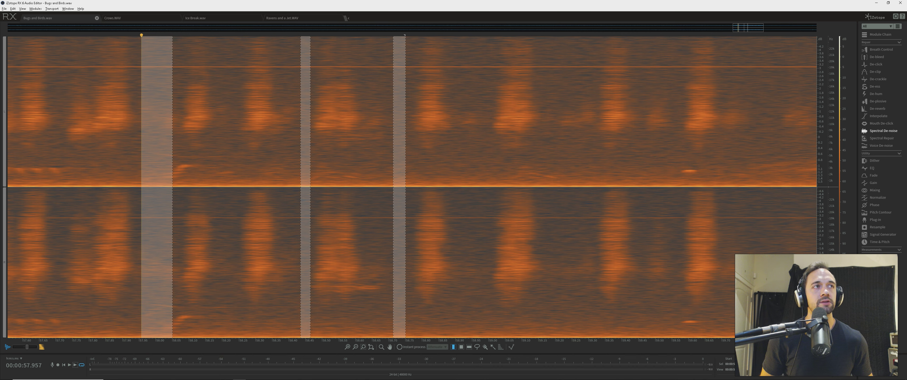
Learn a Spectral De-noise profile from the selected gaps and preview the noise reduction from about 3.7 seconds
left_click(883, 131)
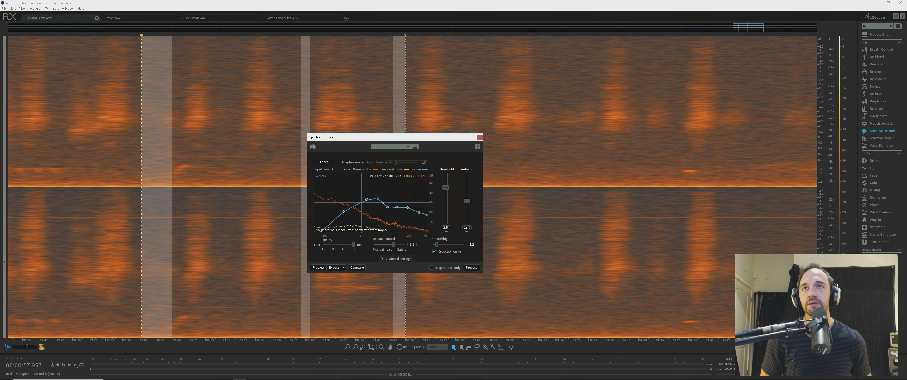
left_click(324, 161)
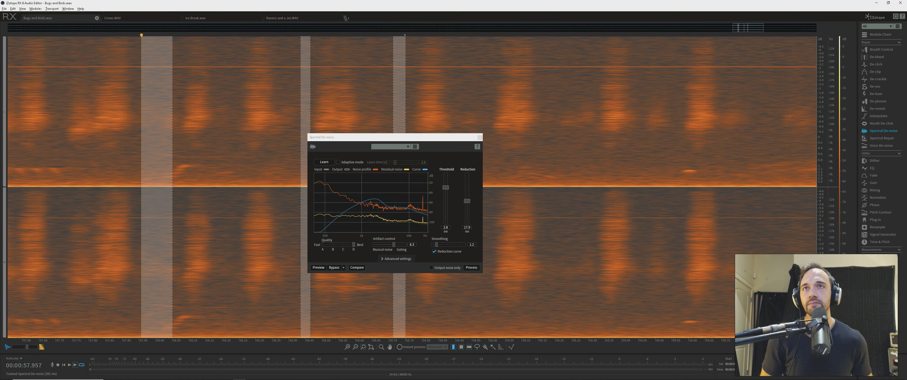
left_click(223, 169)
scroll(223, 169, "down", 10)
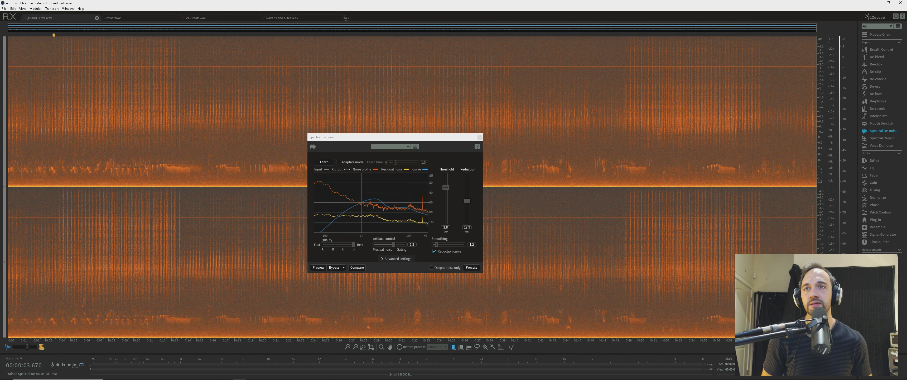
left_click(318, 267)
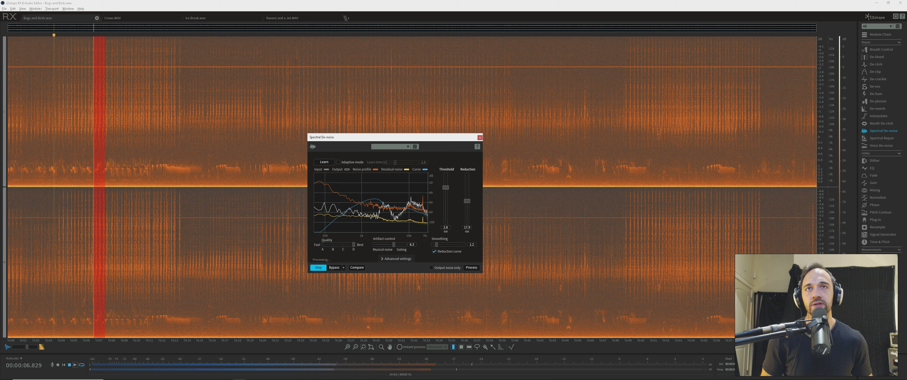
Turn off the Spectral De-noise reduction curve and reset Threshold to 0.0 and Reduction to 12.0
left_click(435, 251)
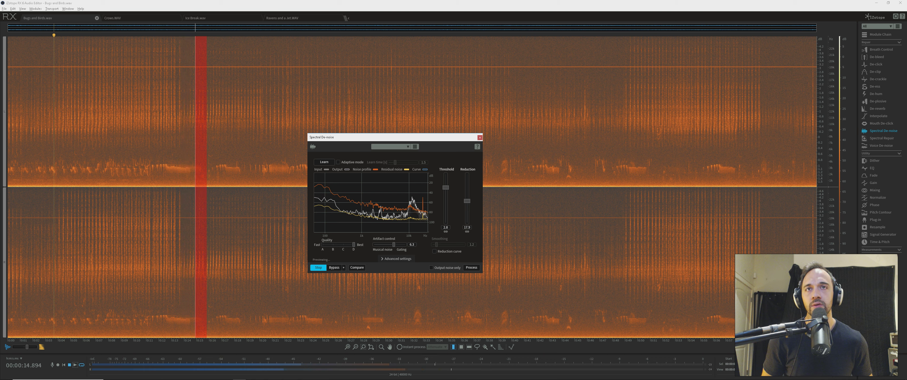
double_click(446, 188)
double_click(467, 201)
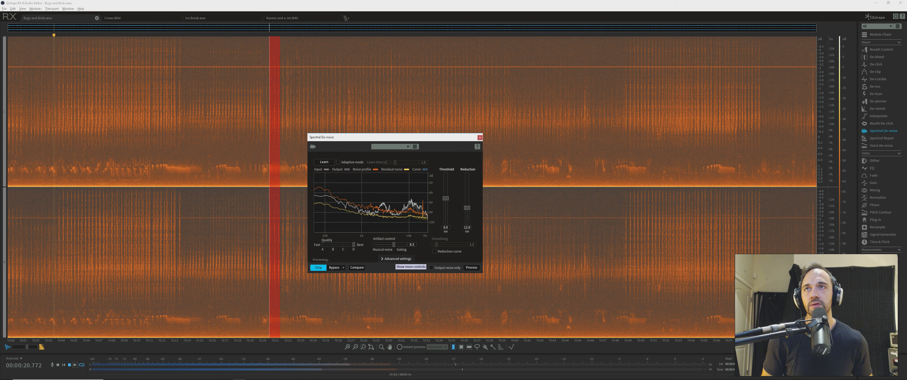
left_click(193, 184)
key("space")
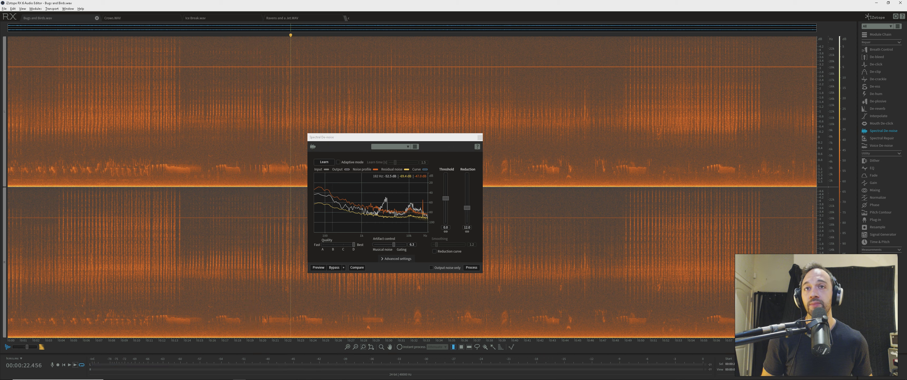
left_click(480, 138)
Select and copy the entire Bugs and Birds recording
left_click(238, 169)
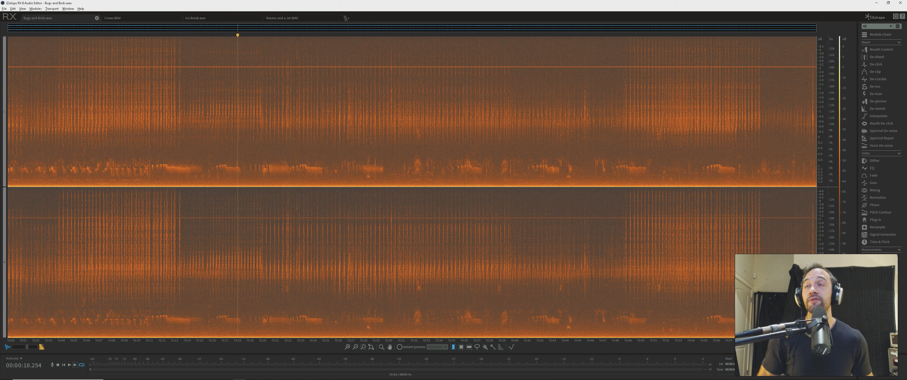
left_click(181, 169)
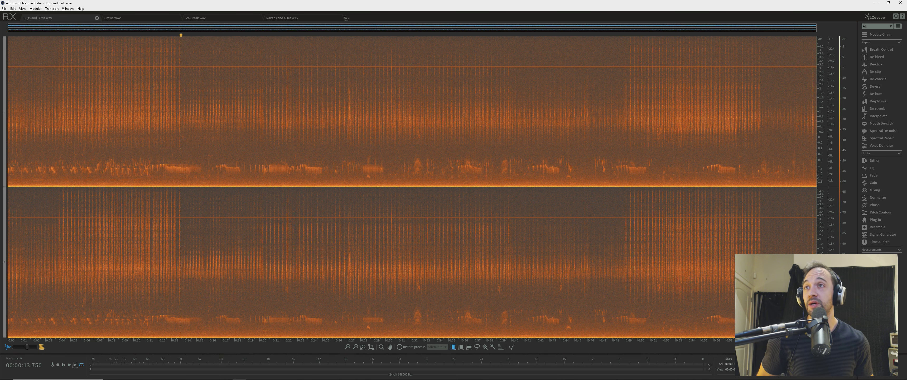
key("ctrl+a")
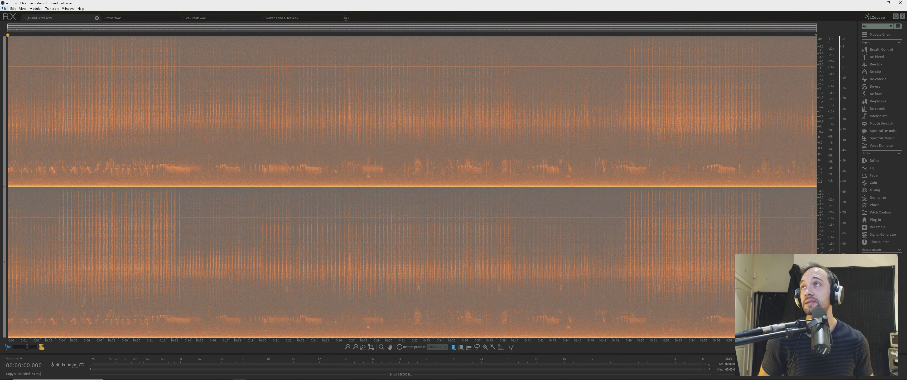
left_click(4, 8)
left_click(12, 15)
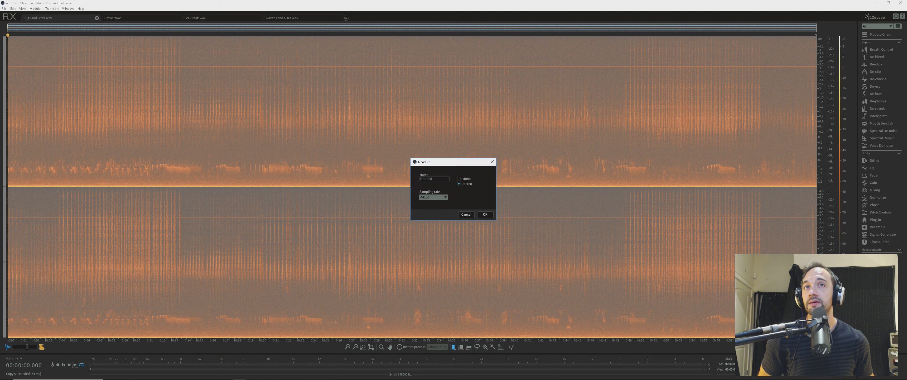
key("Escape")
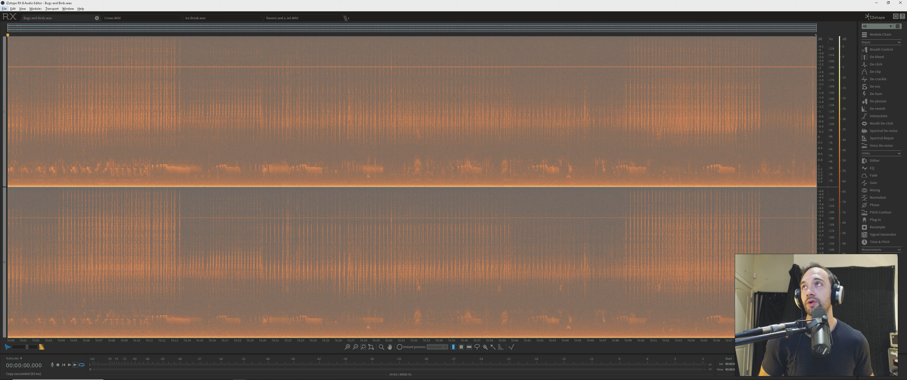
Create a new file named Untitled and paste the copied recording into it
left_click(4, 8)
left_click(12, 14)
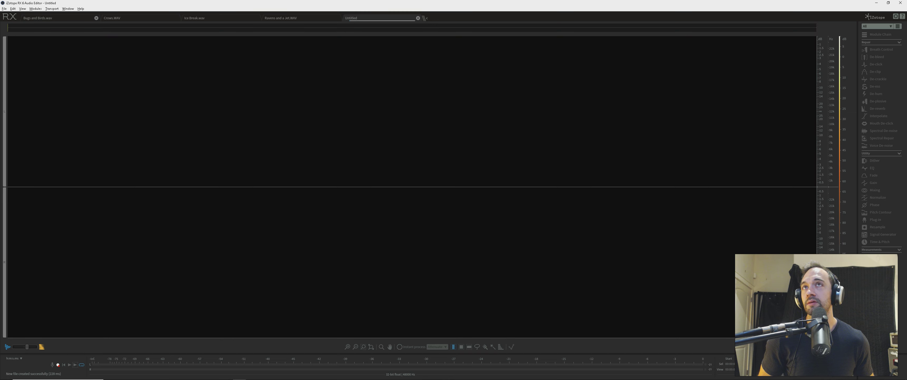
key("ctrl+v")
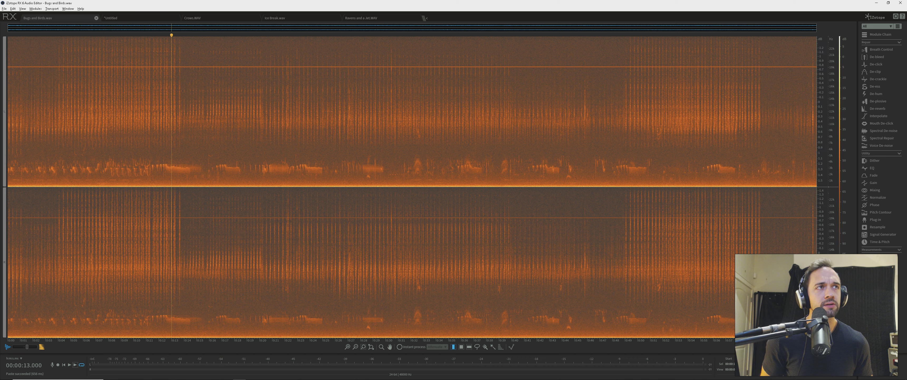
Select the entire Bugs and Birds recording and open the EQ module with its Default preset
scroll(832, 179, "up", 4)
left_click_drag(831, 179, 831, 162)
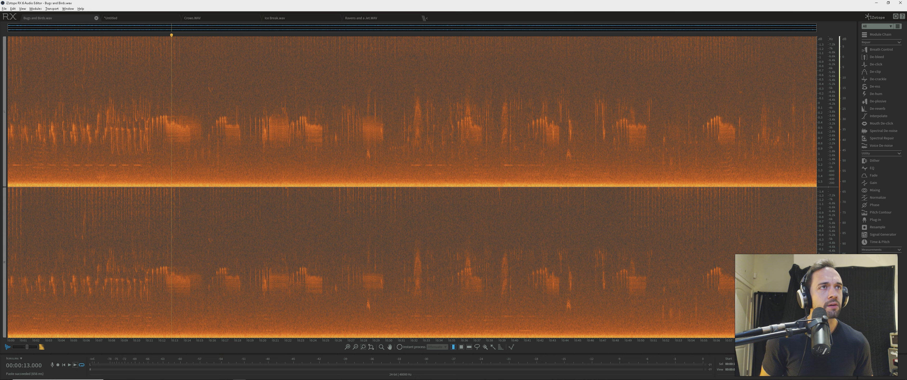
key("ctrl+a")
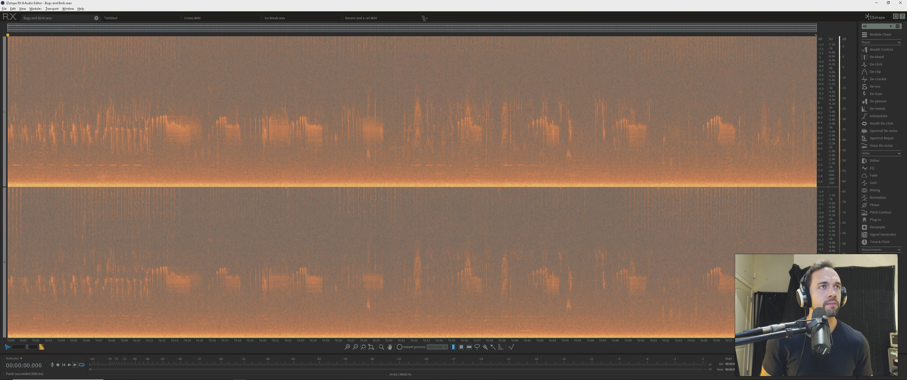
left_click(871, 168)
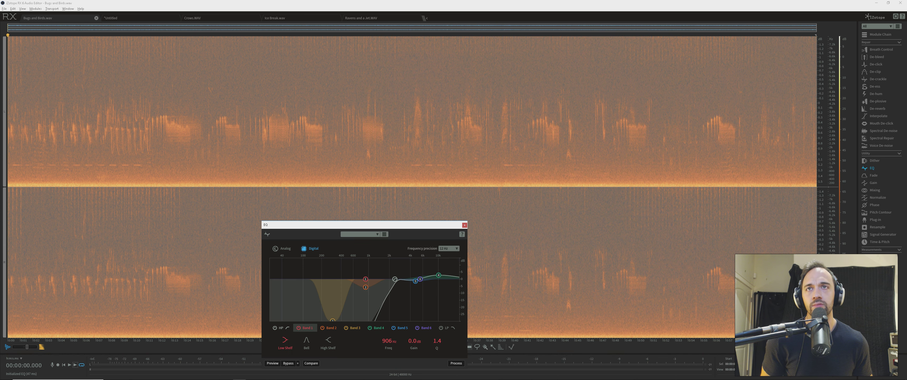
left_click_drag(364, 225, 394, 139)
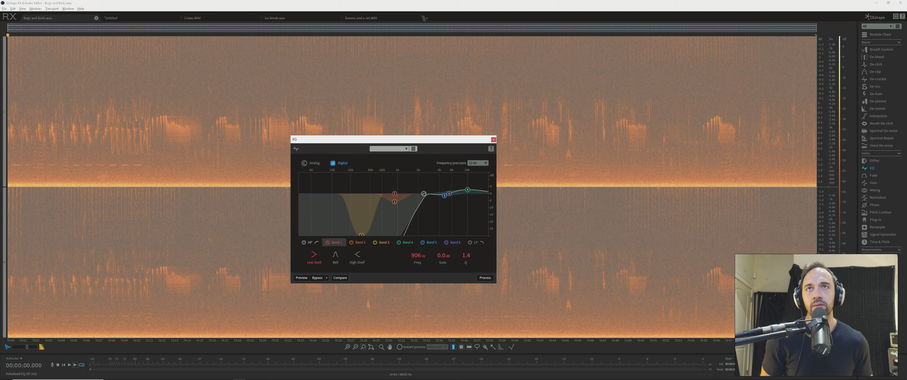
left_click(389, 148)
left_click(388, 156)
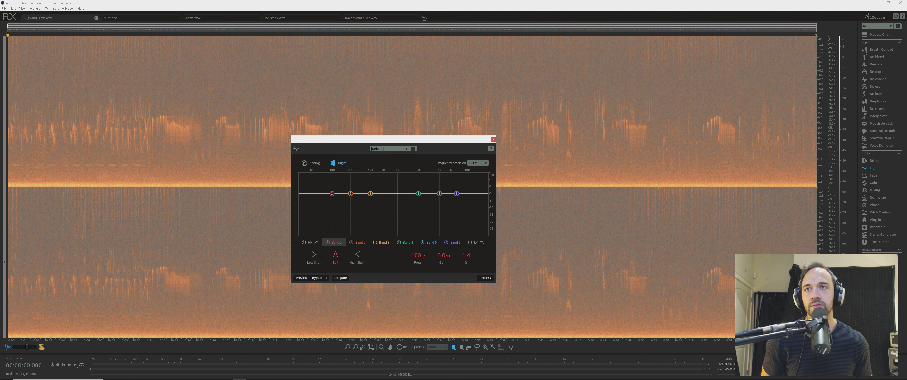
Preview the EQ, switch off band 1 and shape band 2 as a low shelf at about 221 Hz, -20.3 dB, Q 0.8
left_click(302, 277)
left_click_drag(331, 193, 353, 221)
left_click(314, 257)
left_click(327, 242)
scroll(355, 222, "down", 5)
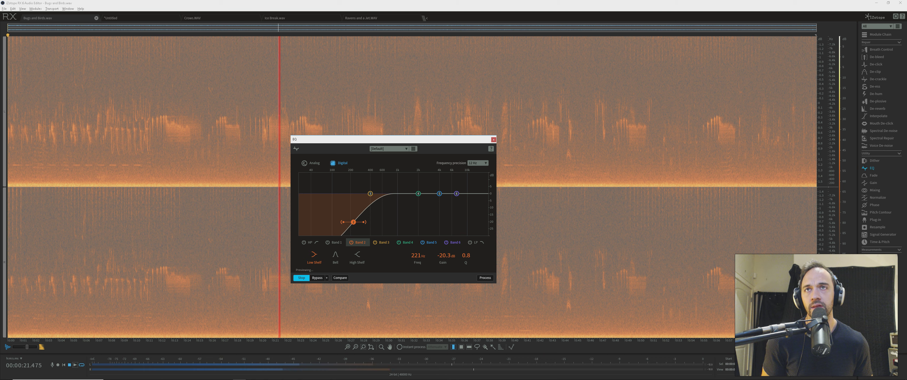
Shape EQ band 3 as a bell at about 421 Hz, -2.3 dB, Q 1.5, and apply the EQ to the recording
mouse_move(370, 193)
left_mouse_down()
mouse_move(366, 173)
mouse_move(368, 202)
left_mouse_up()
scroll(366, 183, "up", 10)
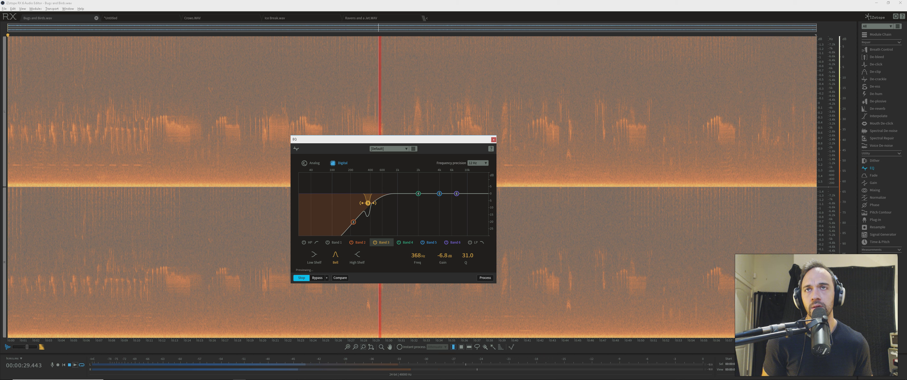
scroll(368, 203, "down", 5)
scroll(368, 203, "down", 1)
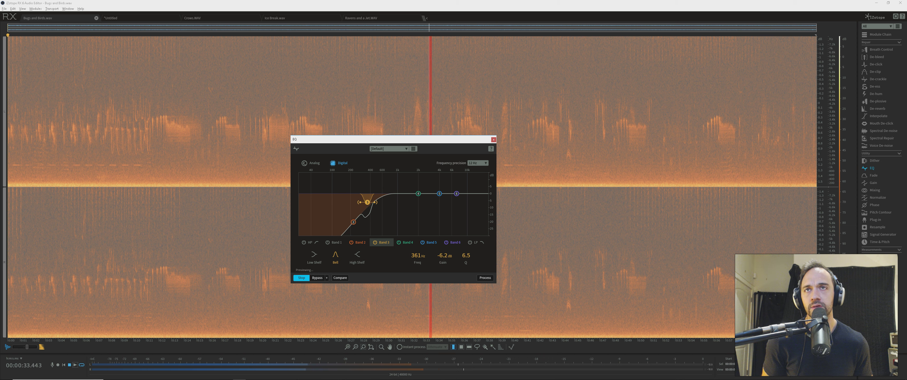
scroll(368, 202, "down", 4)
left_click_drag(368, 203, 372, 197)
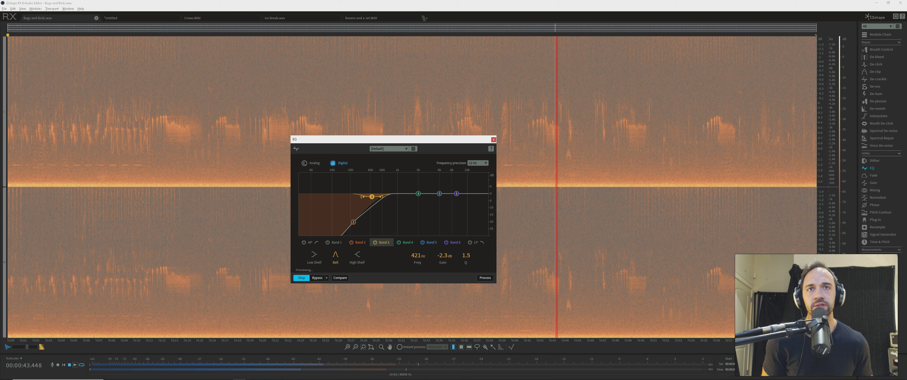
left_click(485, 277)
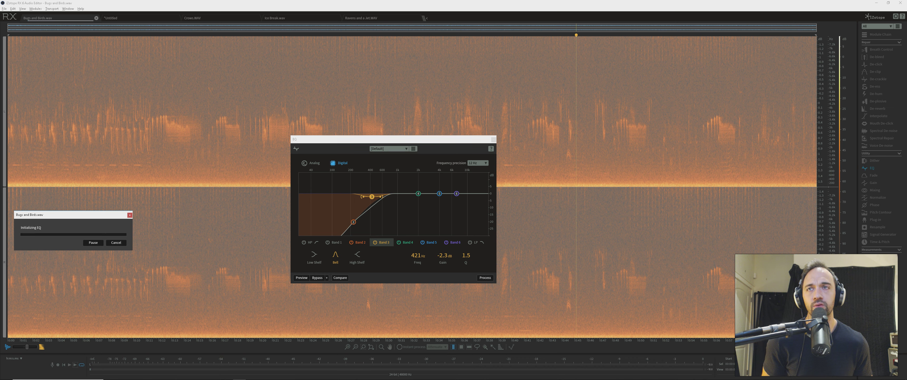
View the full frequency range and play back several parts of the equalized recording
left_click(229, 230)
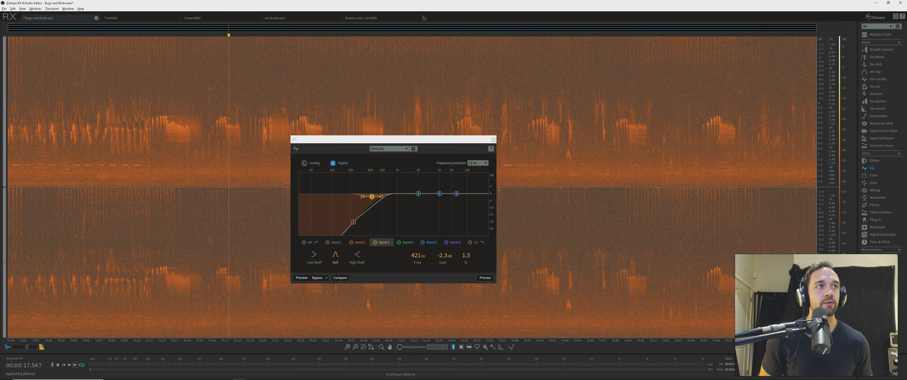
scroll(831, 112, "down", 5)
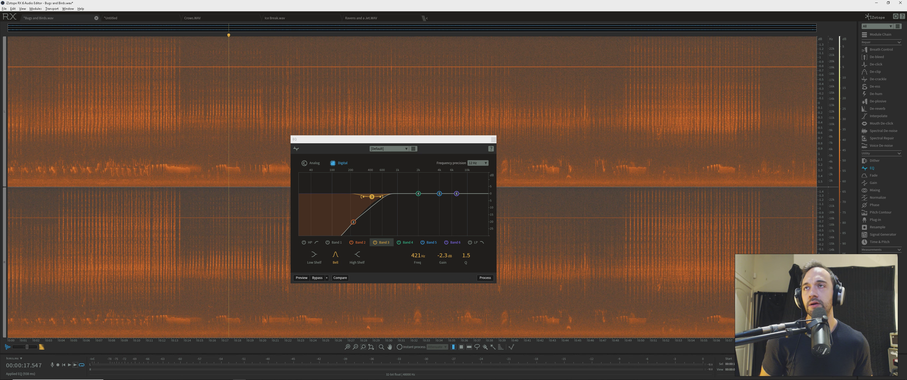
key("space")
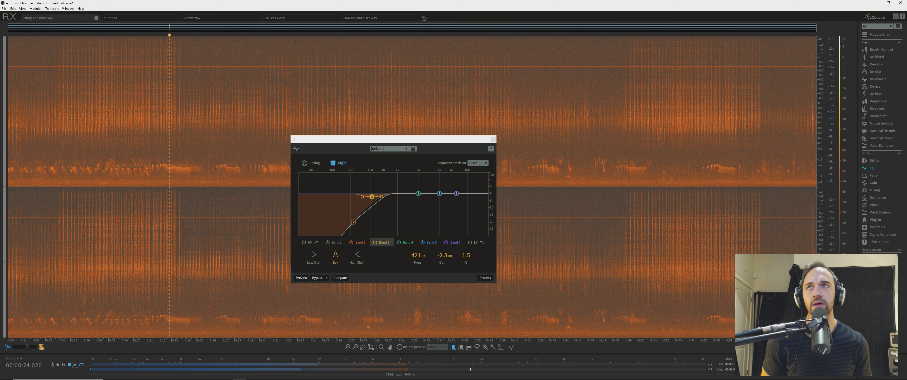
key("ctrl+a")
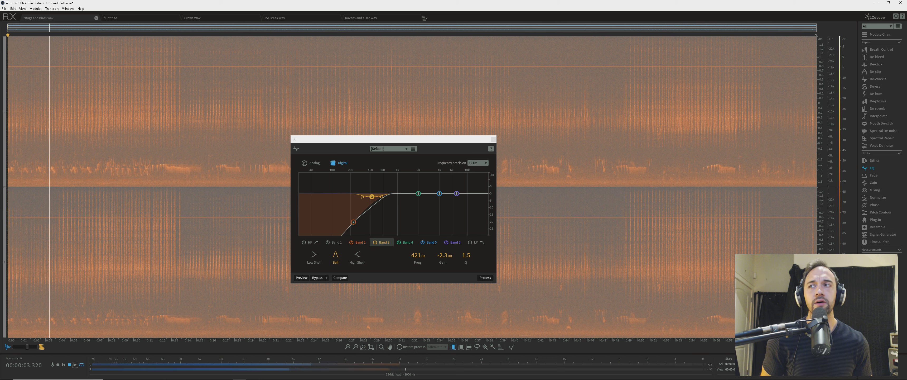
left_click(246, 176)
key("space")
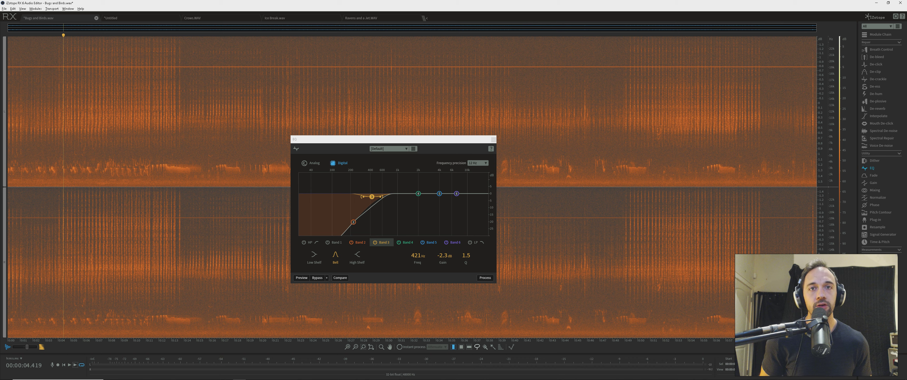
Learn a Spectral De-noise profile from the low-frequency selection starting at about 19 seconds and complete its missing frequencies
left_click_drag(454, 138, 730, 75)
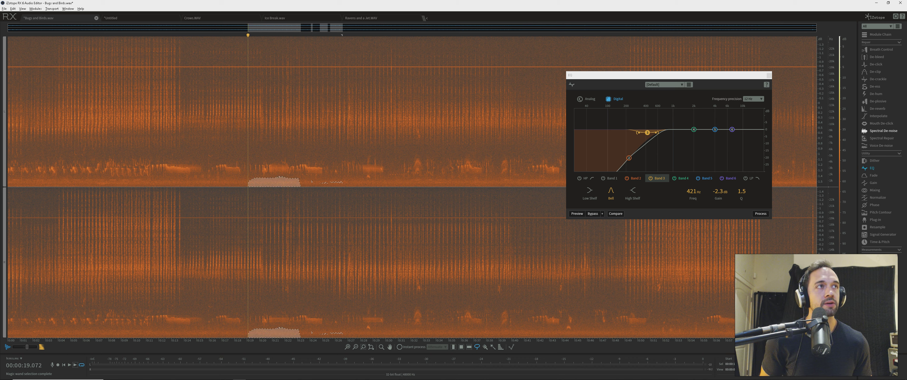
left_click(884, 130)
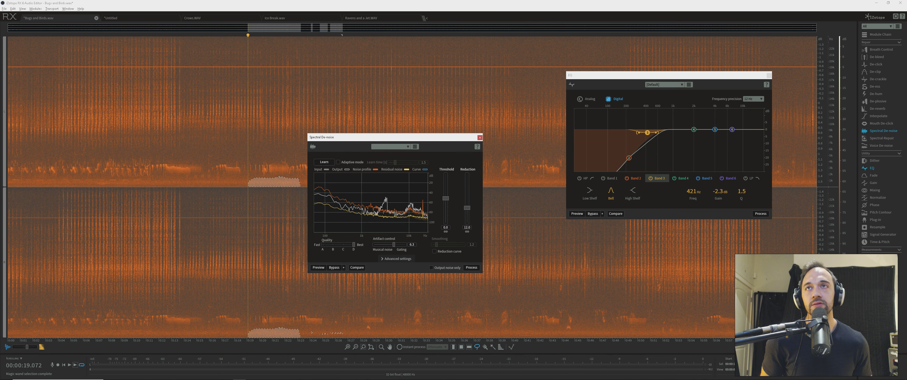
left_click(324, 162)
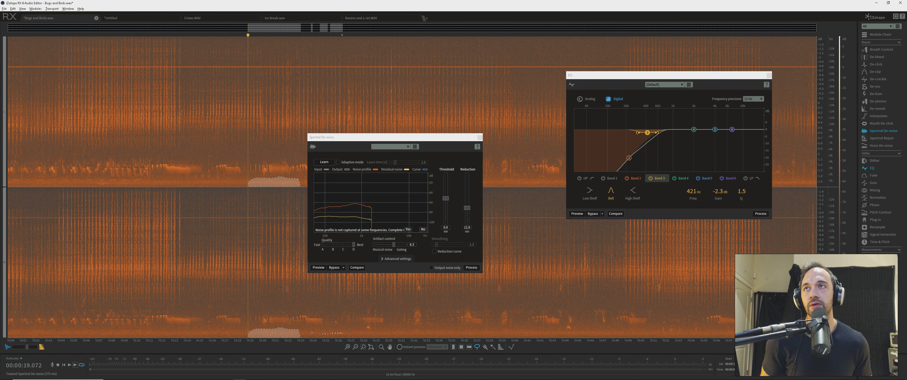
left_click(190, 166)
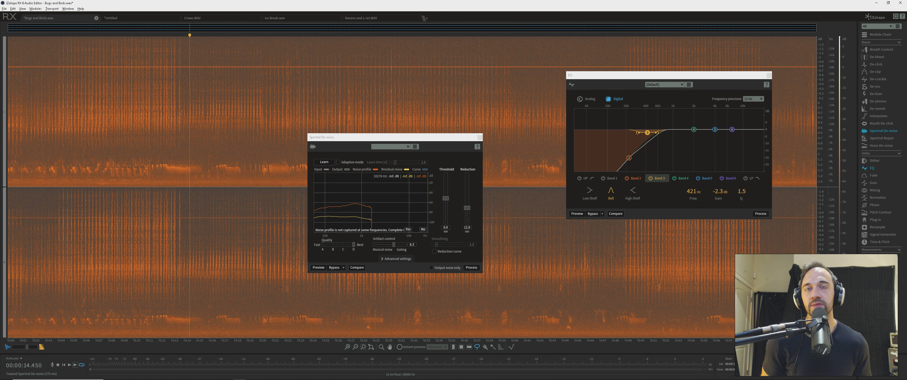
left_click(408, 229)
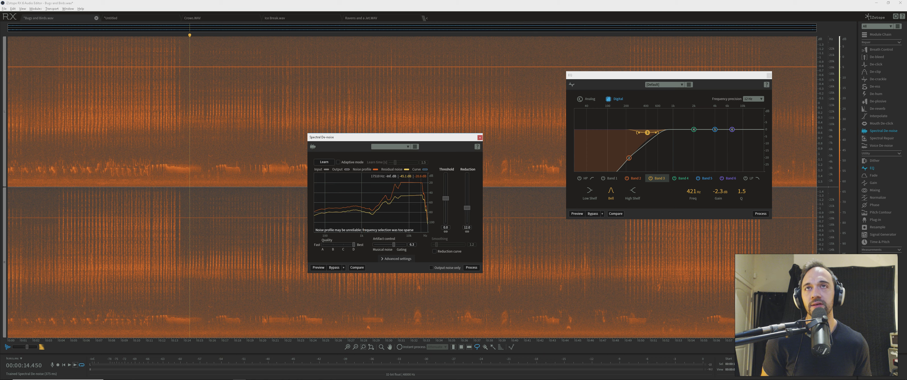
Lasso the low-frequency noise from about 17.4 seconds, relearn the noise profile from it without completing it, and preview the result
left_click_drag(395, 137, 473, 170)
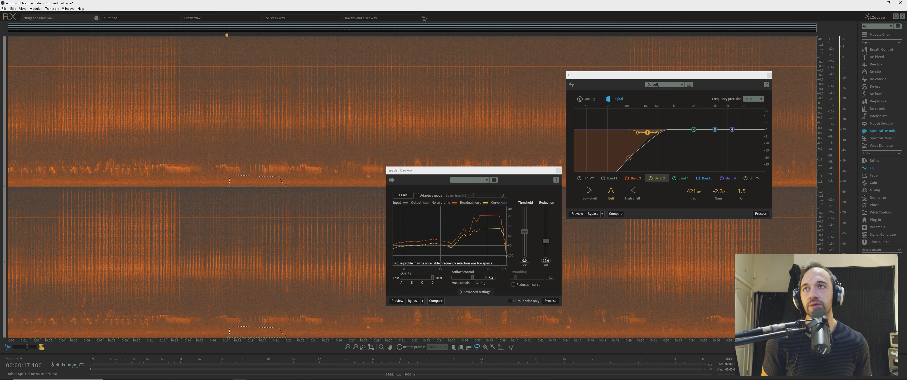
left_click_drag(286, 186, 287, 187)
left_click(403, 195)
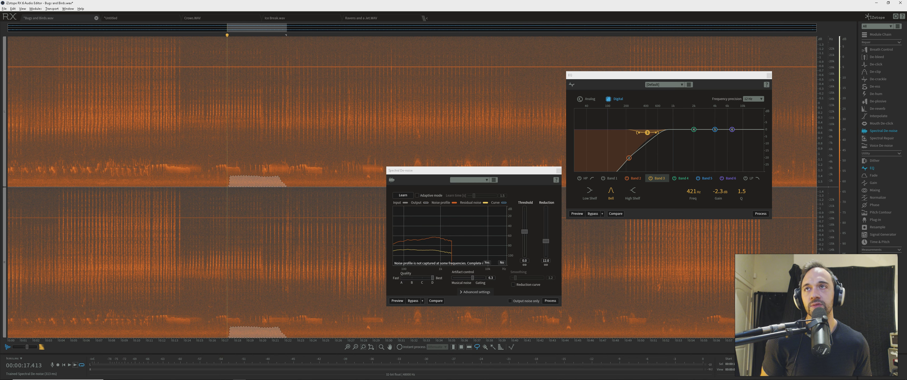
left_click(216, 169)
left_click(397, 300)
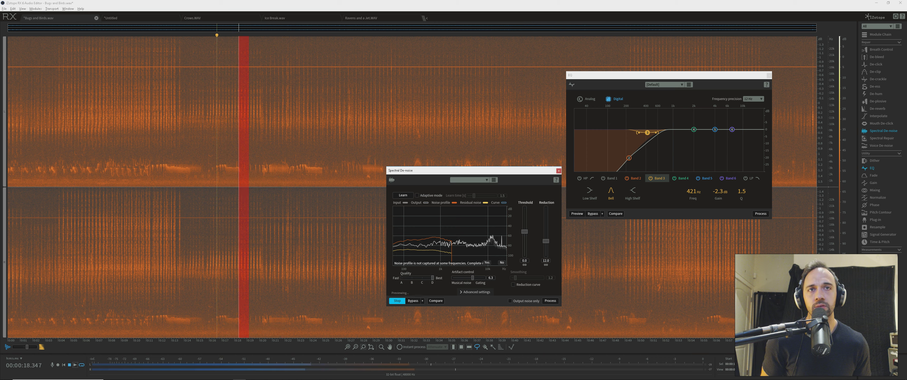
Set the de-noise algorithm to Simple, Knee to 3.6, artifact control to 9.2 and Reduction to 14.2
left_click(475, 291)
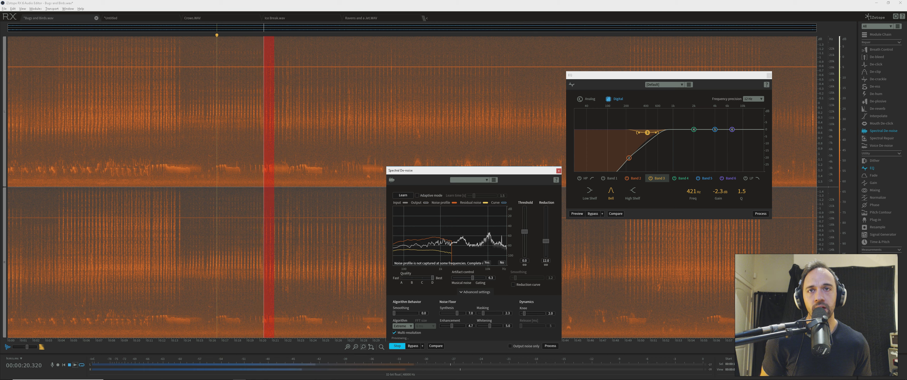
left_click(403, 325)
left_click(399, 332)
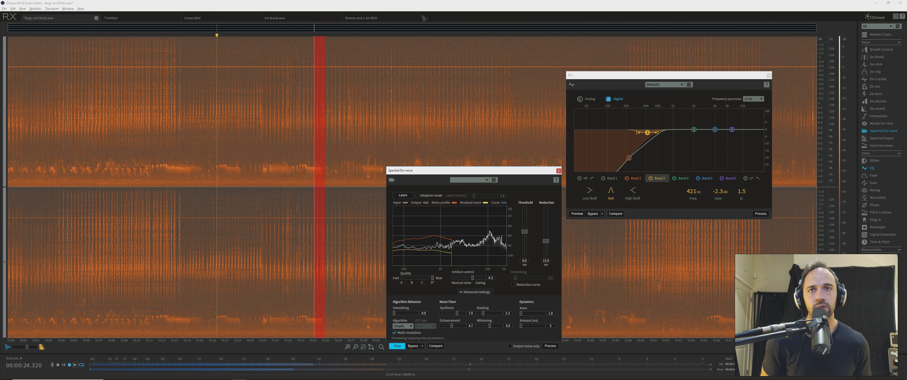
left_click_drag(520, 313, 529, 314)
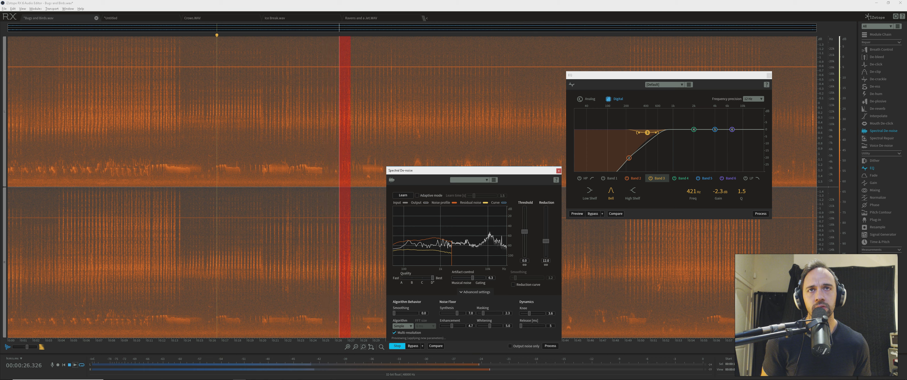
left_click_drag(473, 278, 482, 278)
left_click_drag(545, 241, 546, 235)
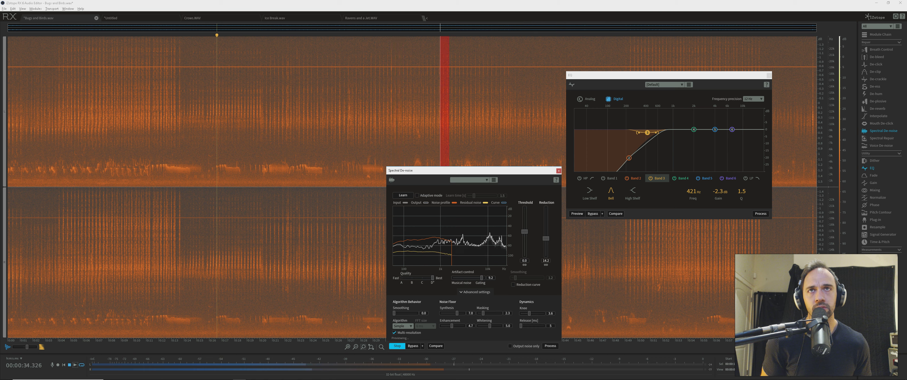
Enable Adaptive mode with a longer learn time and preview the de-noising from about 24 seconds
left_click(417, 195)
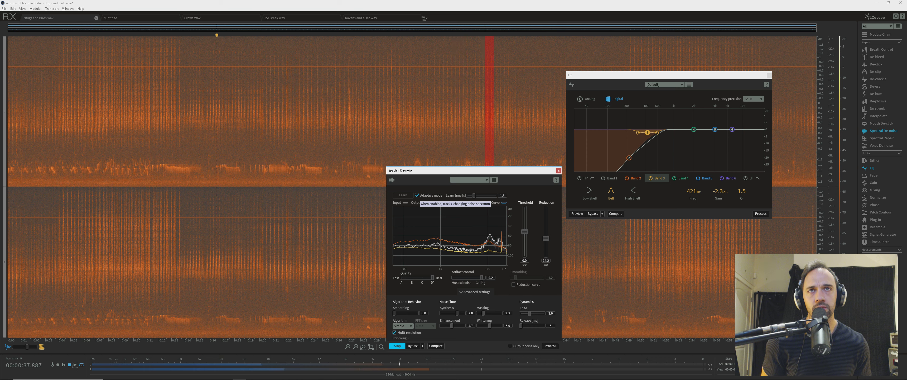
left_click_drag(473, 196, 484, 195)
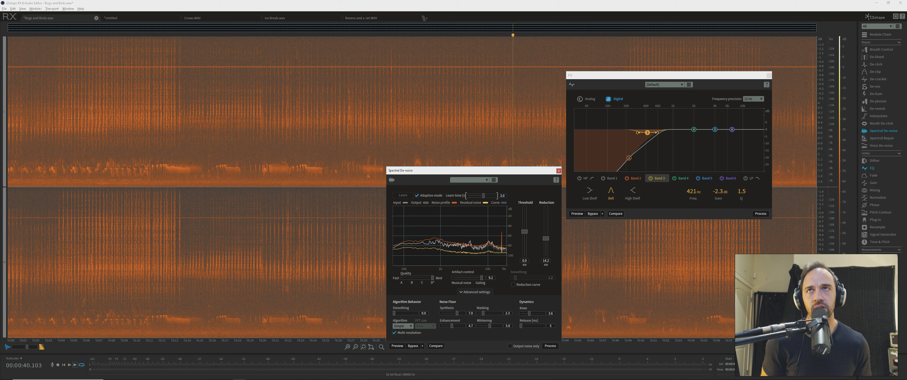
left_click(298, 205)
key("space")
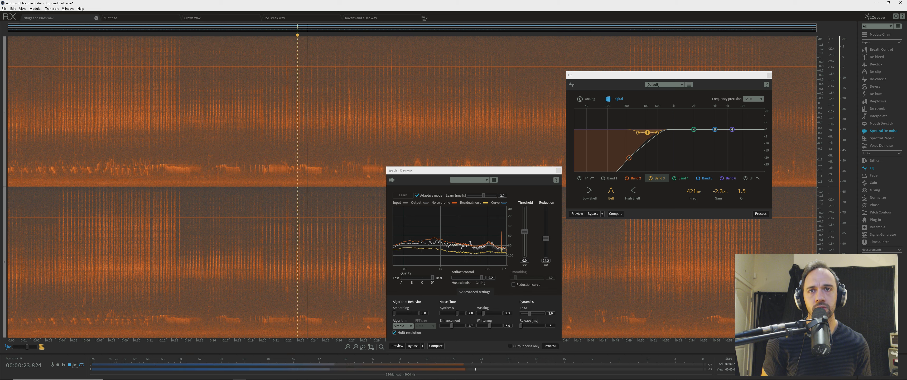
left_click(408, 309)
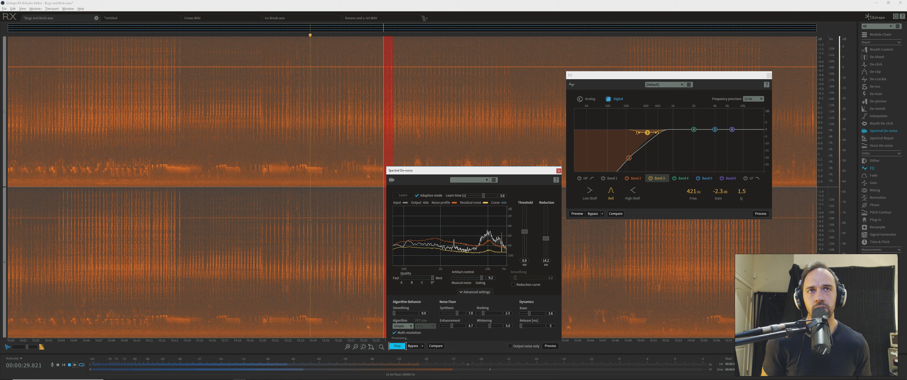
Lower Reduction to about 6.3 and Threshold slightly below zero, and monitor only the removed noise
left_click_drag(546, 238, 545, 245)
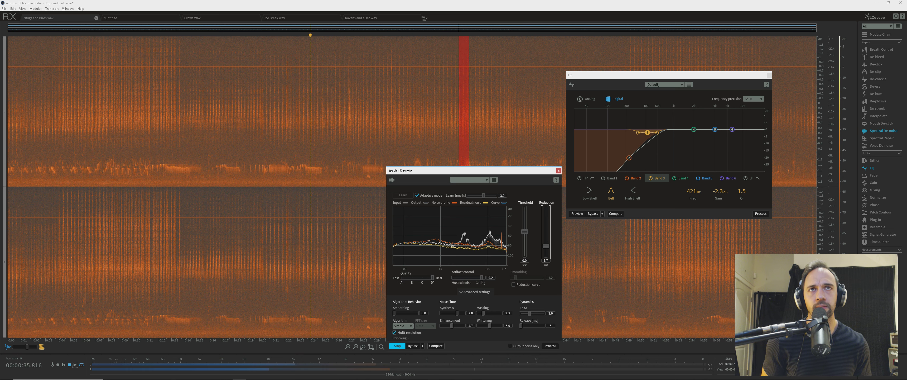
left_click_drag(440, 170, 331, 87)
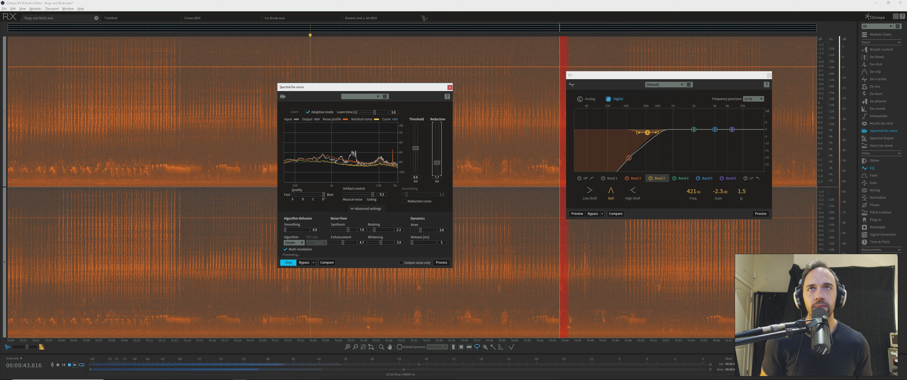
left_click_drag(415, 148, 437, 164)
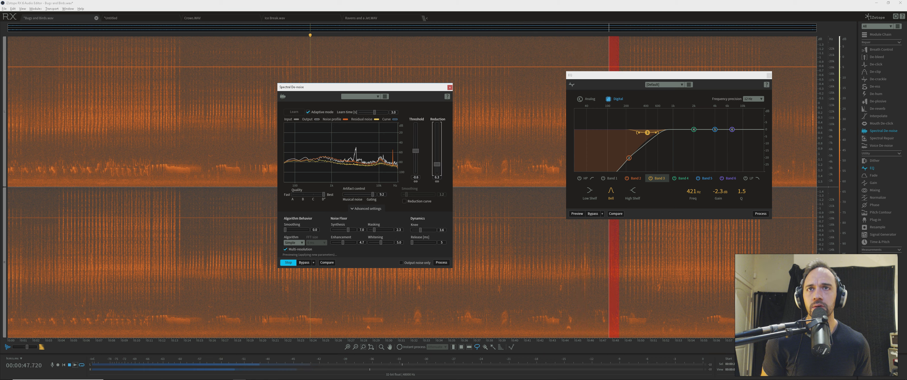
left_click(401, 262)
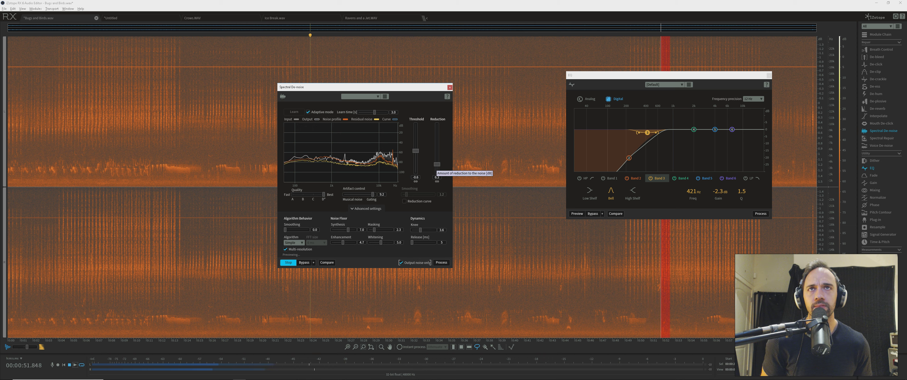
Set the de-noise Threshold to -1.3, turn off Adaptive mode and stop the preview
left_click_drag(437, 164, 416, 153)
left_click(309, 112)
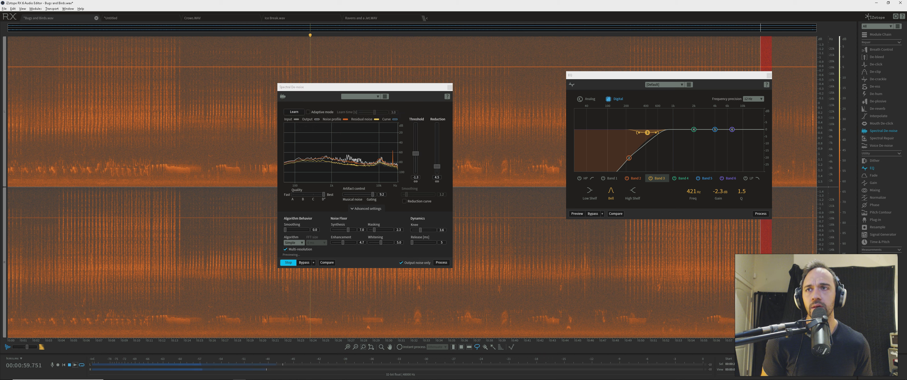
key("space")
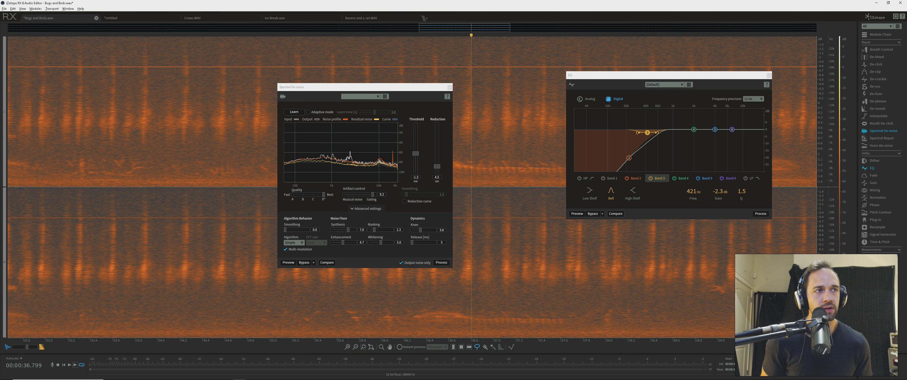
Preview the EQ from about 5.6 seconds, raise the low-cut band's frequency, and move Band 3 to 1052 Hz and -11.0 dB
scroll(832, 333, "up", 5)
left_click_drag(832, 333, 832, 320)
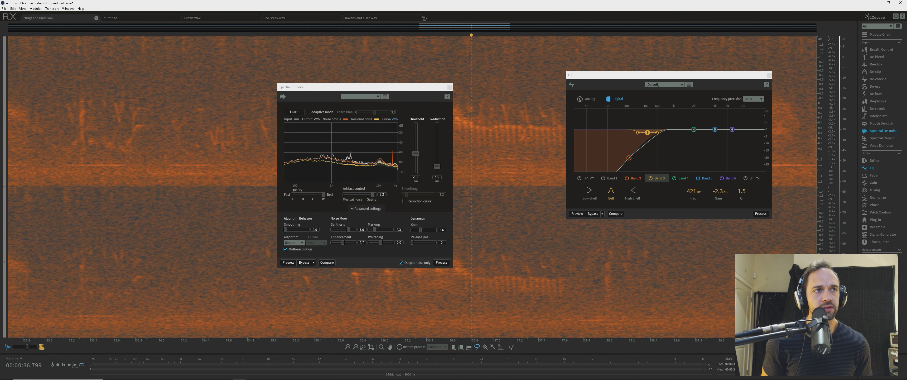
scroll(775, 300, "down", 5)
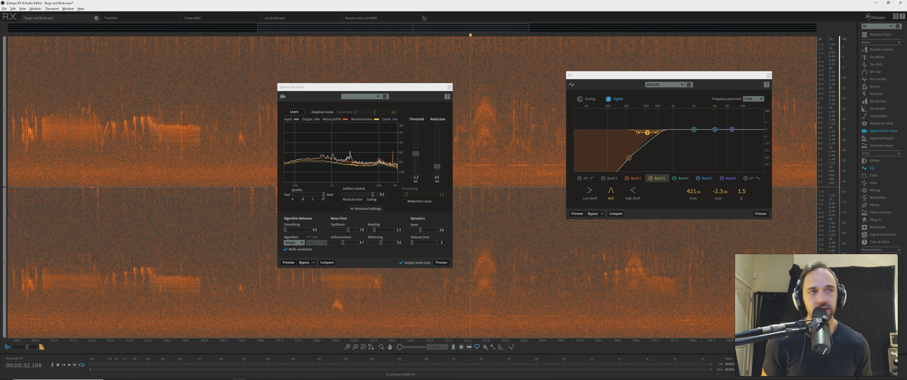
scroll(370, 299, "down", 5)
left_click(146, 225)
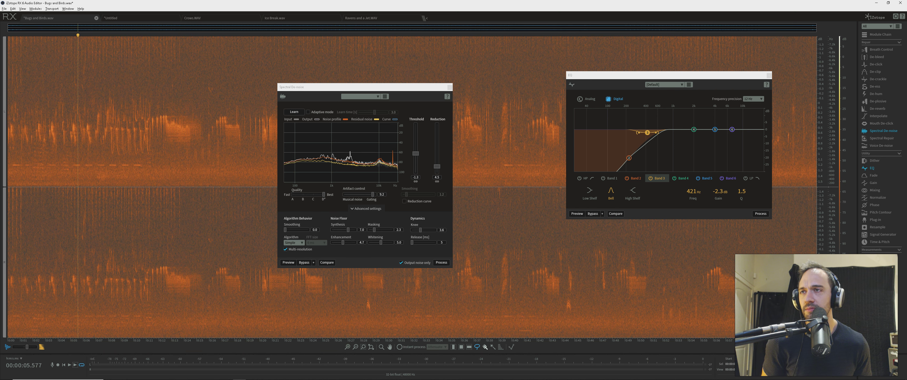
left_click(577, 214)
left_click_drag(629, 158, 649, 159)
left_click_drag(647, 132, 675, 145)
Try narrower and wider Band 3 bandwidths during the preview and settle on a Q of 1.3
scroll(674, 145, "down", 3)
scroll(674, 145, "up", 5)
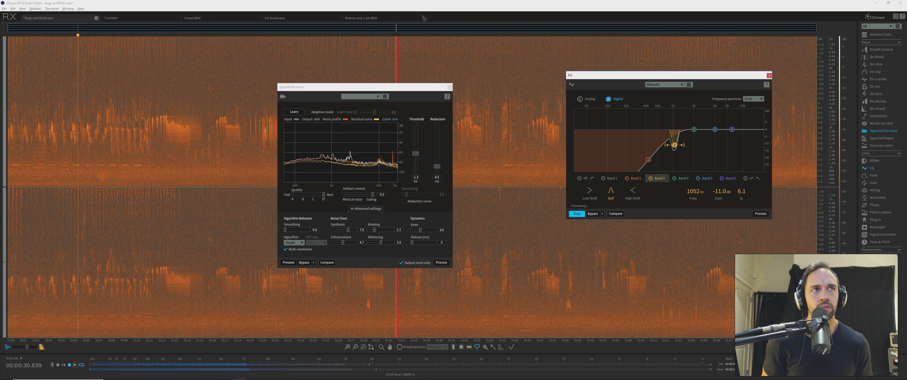
scroll(675, 145, "down", 4)
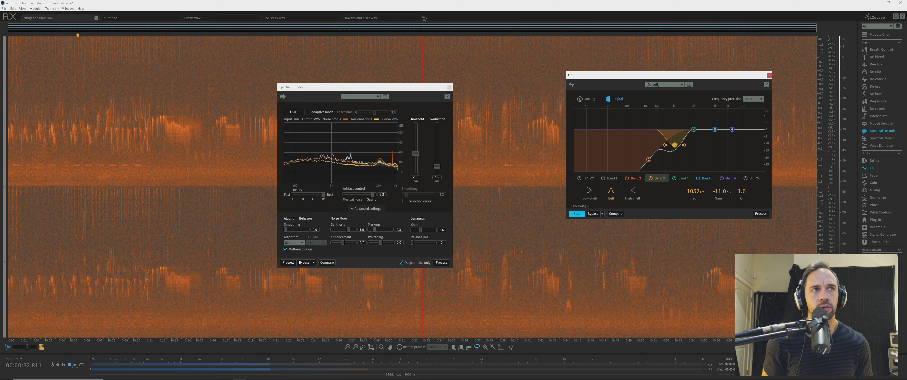
scroll(674, 145, "down", 3)
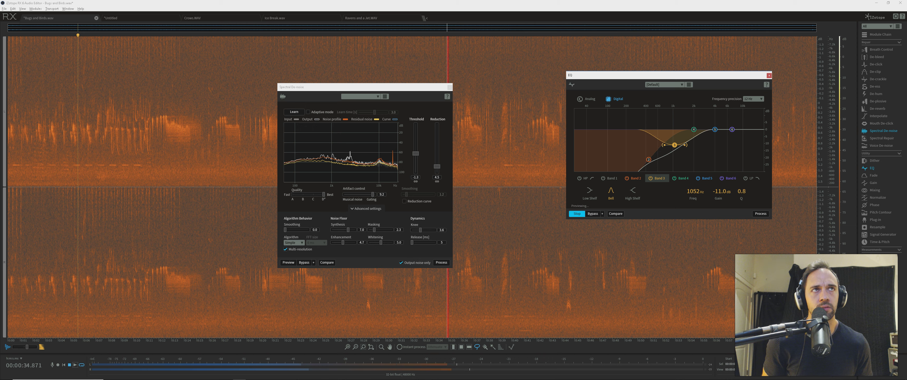
scroll(674, 145, "up", 1)
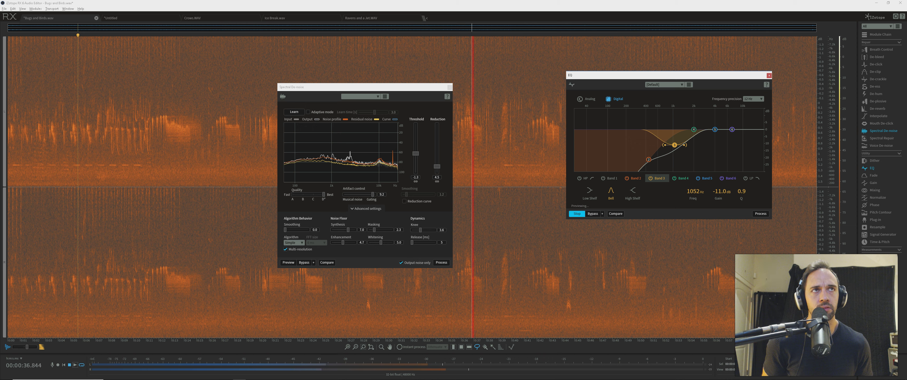
left_click_drag(742, 191, 741, 188)
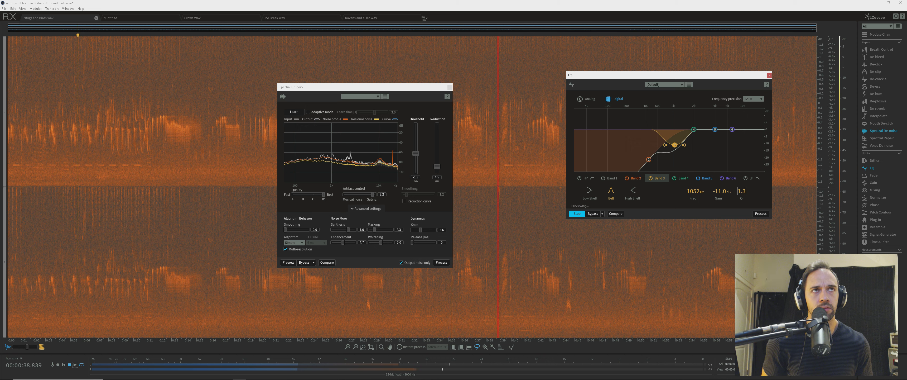
Move the low-cut band slightly higher, set Band 3 gain to -9.5 dB, and apply the EQ to the recording
left_click_drag(648, 160, 654, 156)
left_click(674, 144)
mouse_move(718, 191)
left_mouse_down()
mouse_move(718, 179)
mouse_move(718, 195)
left_mouse_up()
left_click(760, 214)
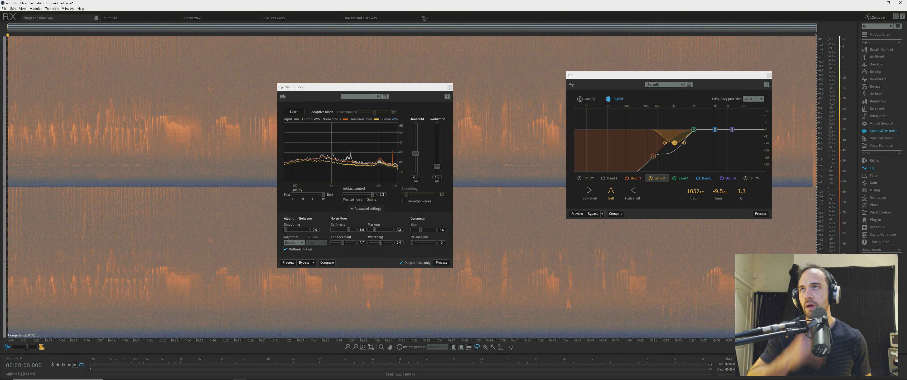
Play back the equalised recording and examine the spectrogram closely around 7 seconds
left_click(216, 211)
key("space")
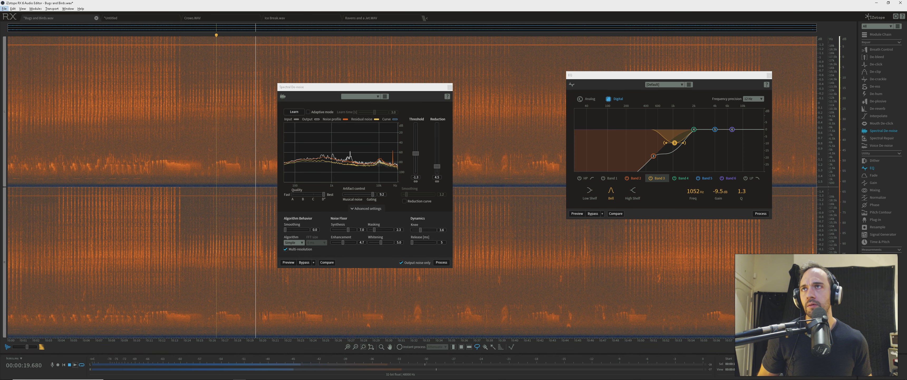
key("space")
left_click(52, 211)
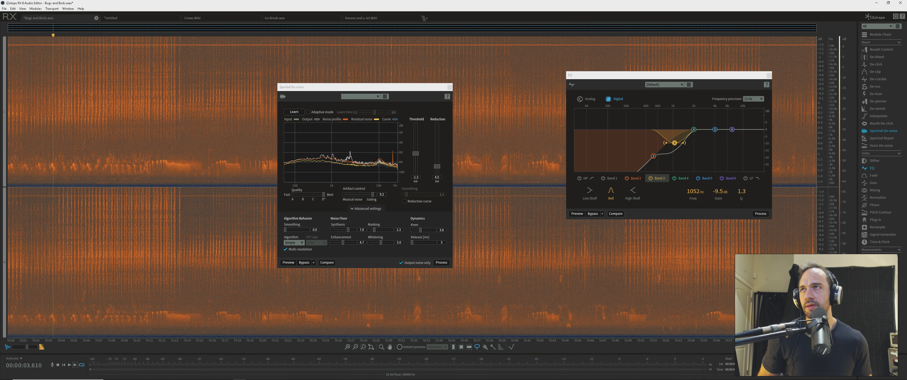
left_click(96, 211)
scroll(96, 211, "up", 4)
scroll(99, 211, "up", 3)
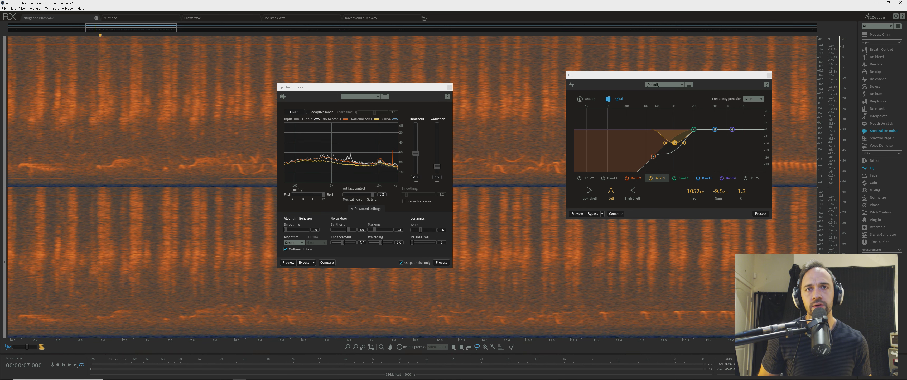
scroll(96, 211, "down", 8)
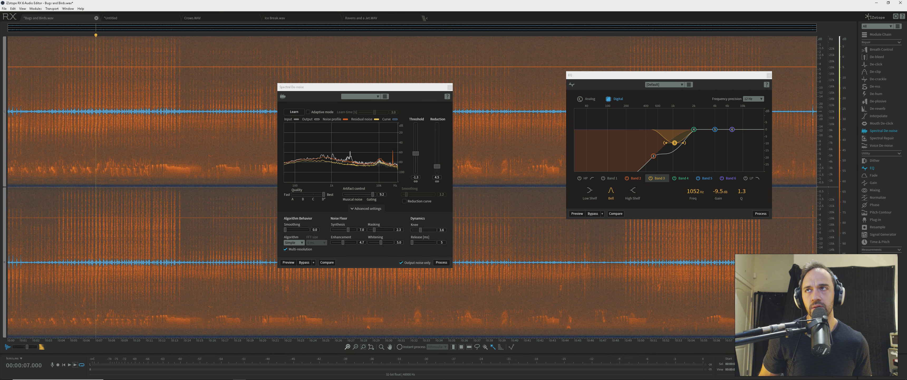
Select the low-frequency noise band at about 5.3 seconds with the Magic Wand
left_click(347, 346)
left_click(137, 329)
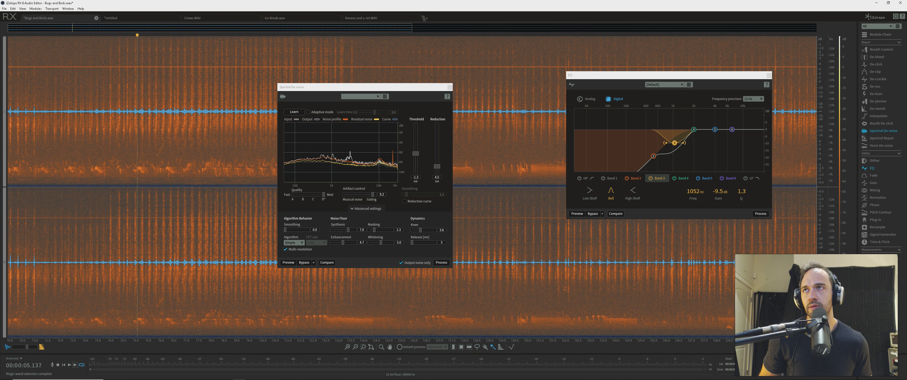
left_click(146, 331)
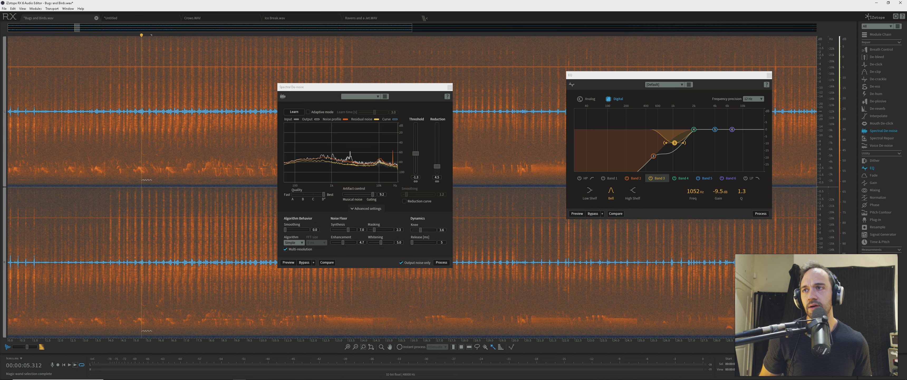
Add the neighbouring low-frequency noise patches to the Magic Wand selection, and switch to the Lasso tool
scroll(145, 329, "up", 8)
key("alt")
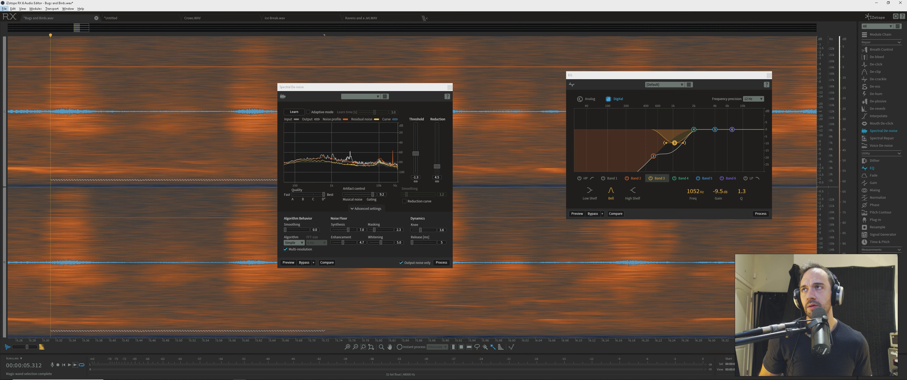
key("alt")
scroll(145, 330, "up", 5)
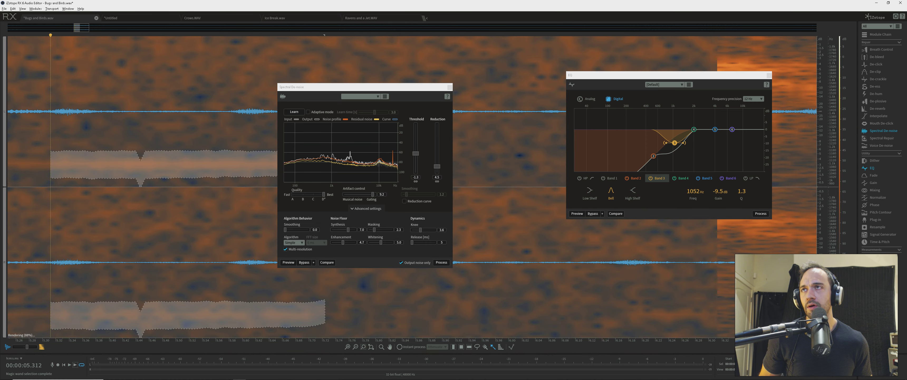
scroll(145, 330, "down", 5)
left_click(236, 175, "shift")
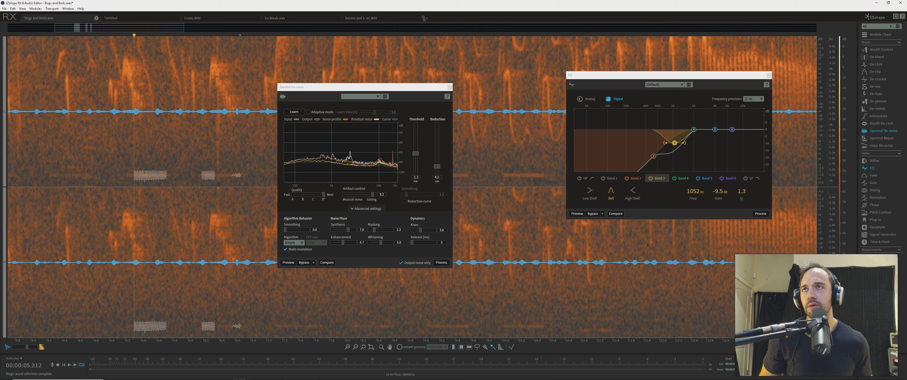
left_click(223, 175, "shift")
key("l")
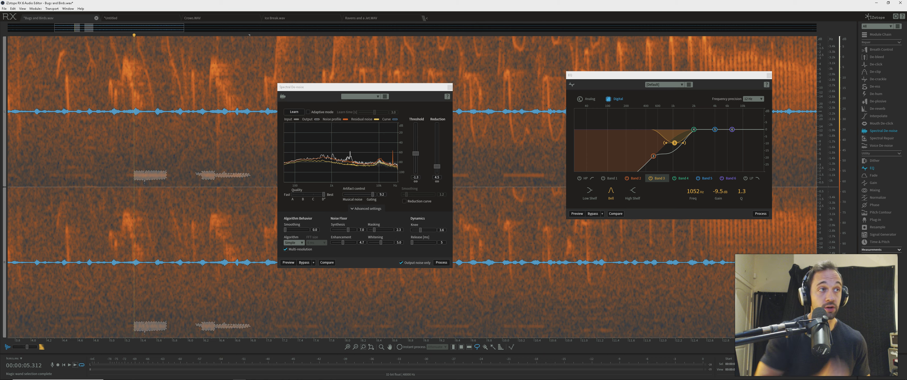
Raise the Similarity in Find Similar Event, find all events matching the selected noise, and switch to the Magic Wand tool
key("ctrl+f")
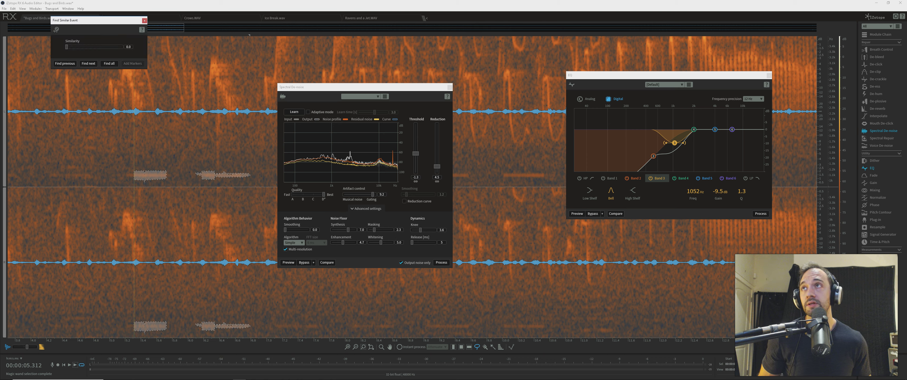
left_click_drag(66, 47, 85, 47)
left_click(109, 64)
scroll(192, 186, "down", 8)
key("w")
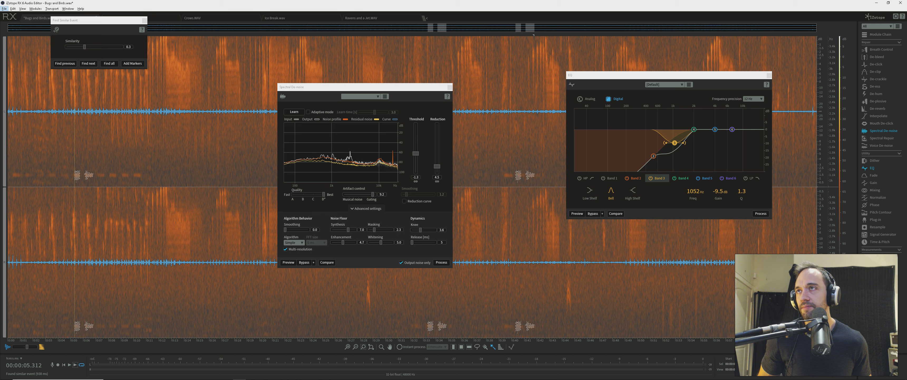
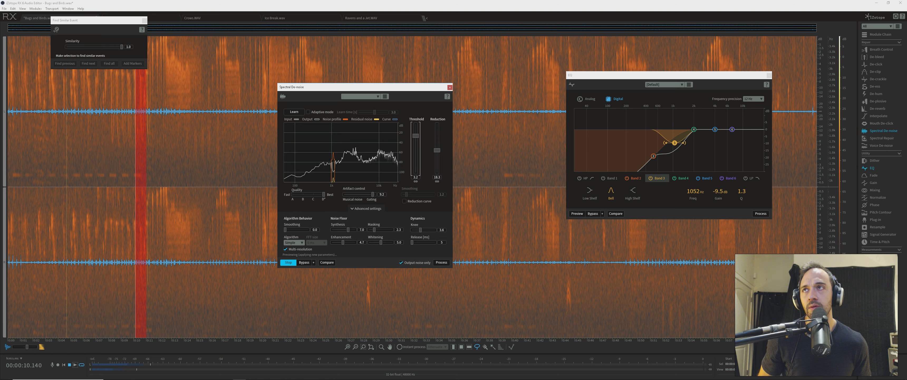
Compare the original with the de-noise preview, and set Threshold to 6.0, Reduction to 37.5 and Knee to 1.5
key("space")
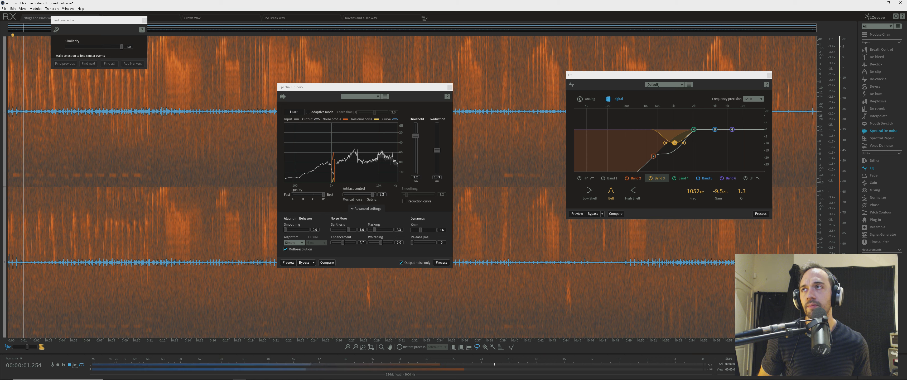
left_click(288, 263)
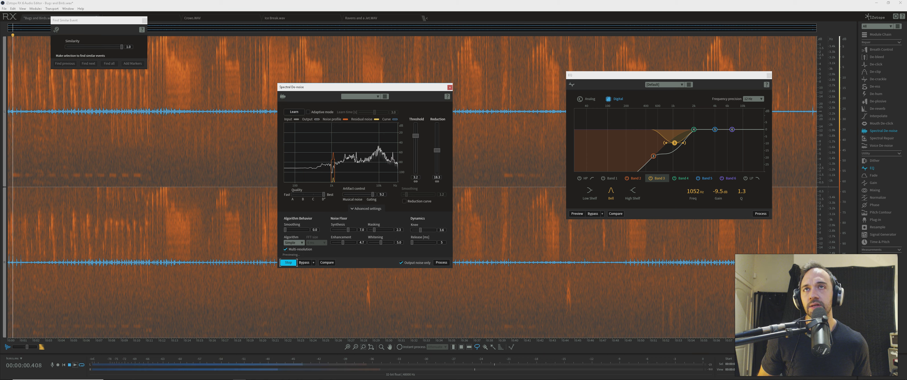
left_click_drag(437, 150, 416, 125)
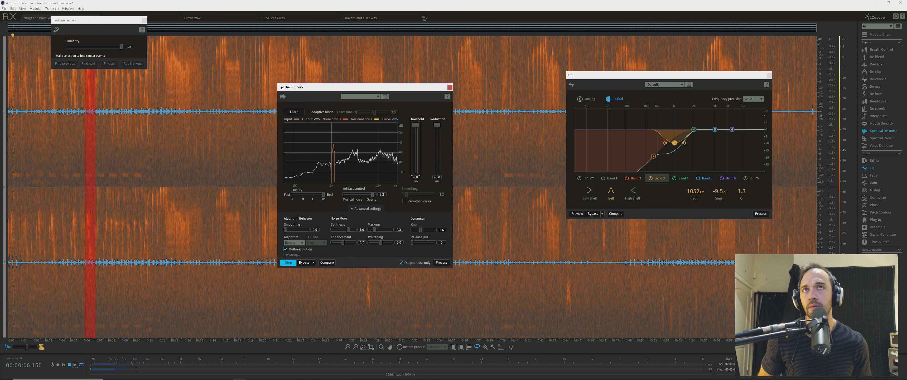
left_click_drag(437, 125, 437, 127)
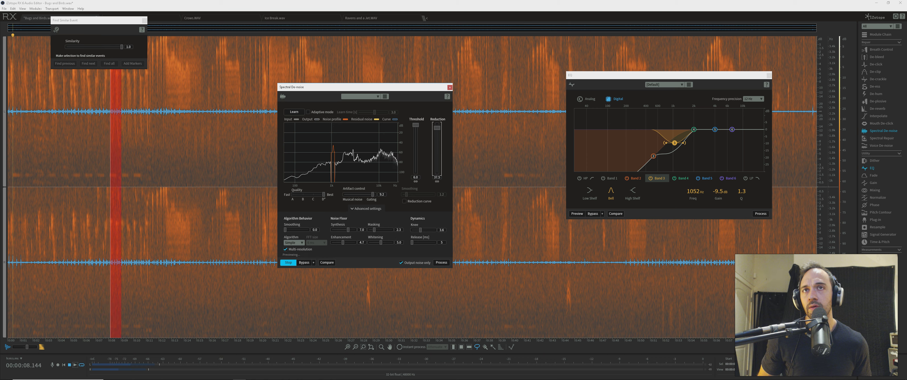
left_click_drag(420, 230, 427, 230)
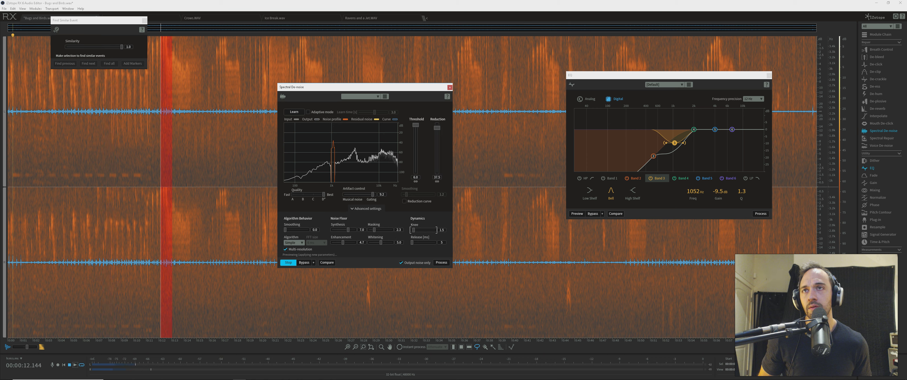
Audition the Extreme de-noise algorithm against the unprocessed audio, and return the algorithm to Simple
left_click(294, 242)
left_click(294, 261)
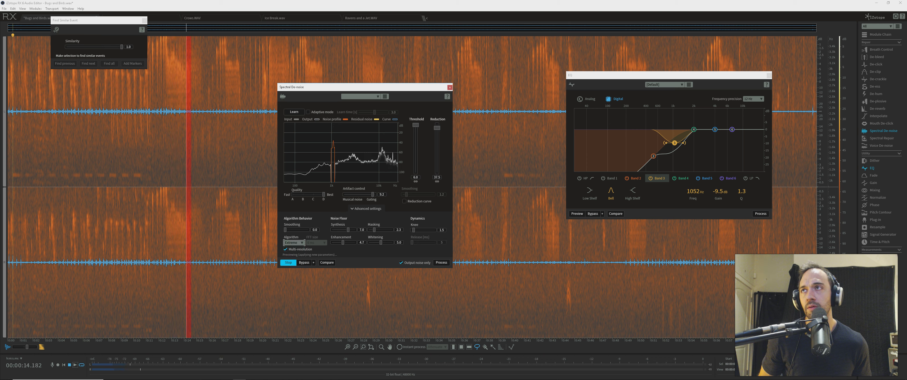
left_click(12, 211)
key("space")
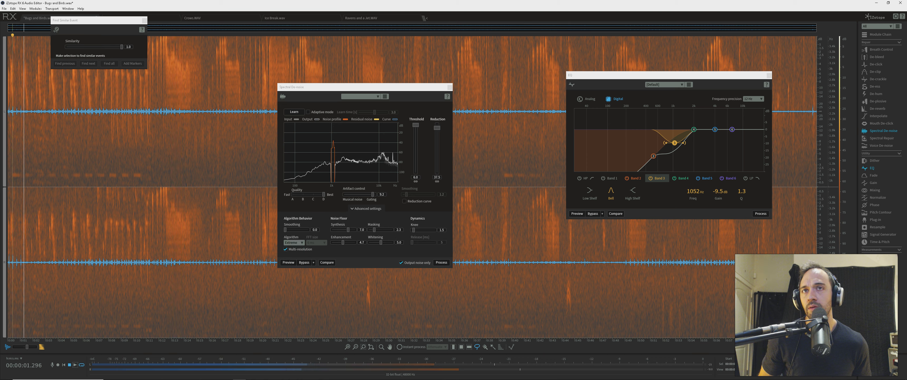
left_click(288, 262)
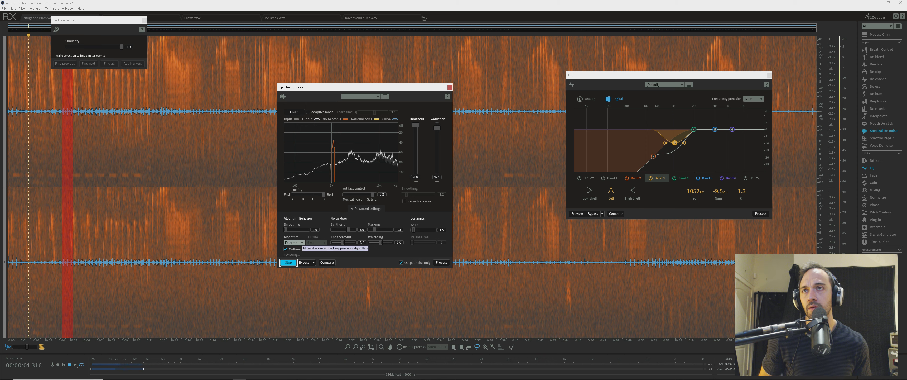
left_click(298, 242)
left_click(293, 248)
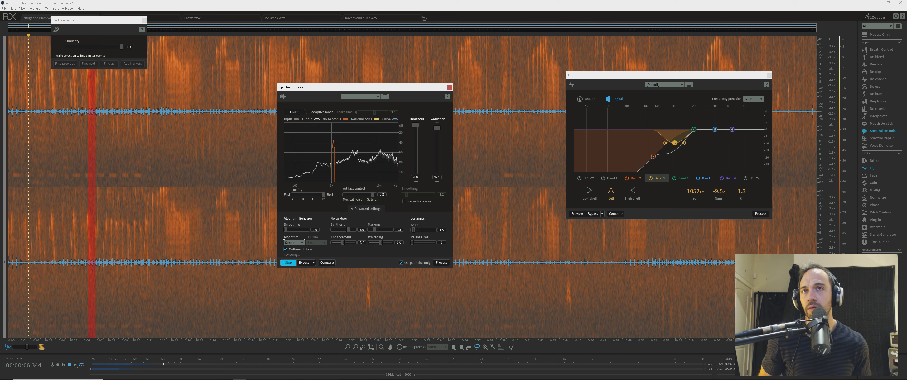
Turn off noise-only output, move the Spectral De-noise window clear of the spectrogram's centre, and stop the preview
left_click(430, 262)
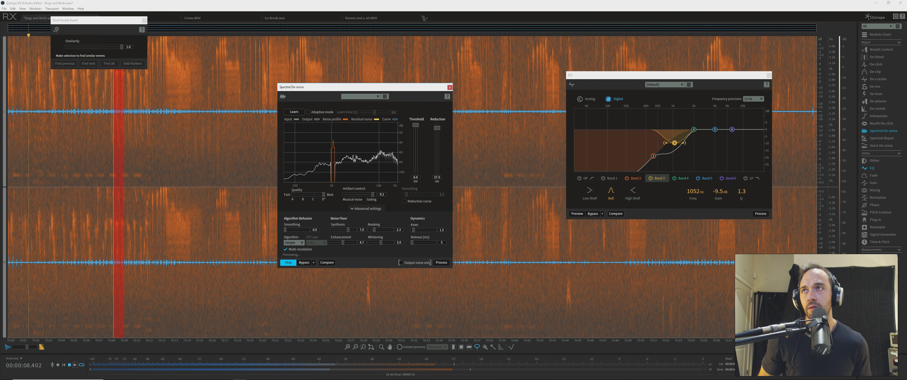
left_click_drag(324, 87, 207, 118)
key("space")
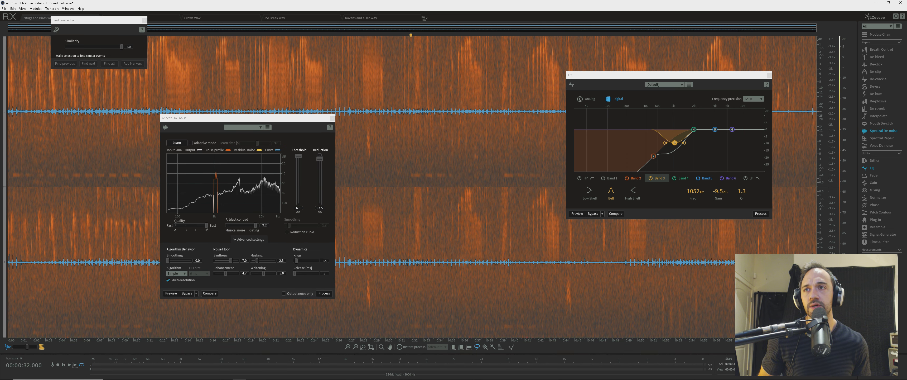
Compare the original playback with the de-noise preview, and apply Spectral De-noise to the entire recording
key("space")
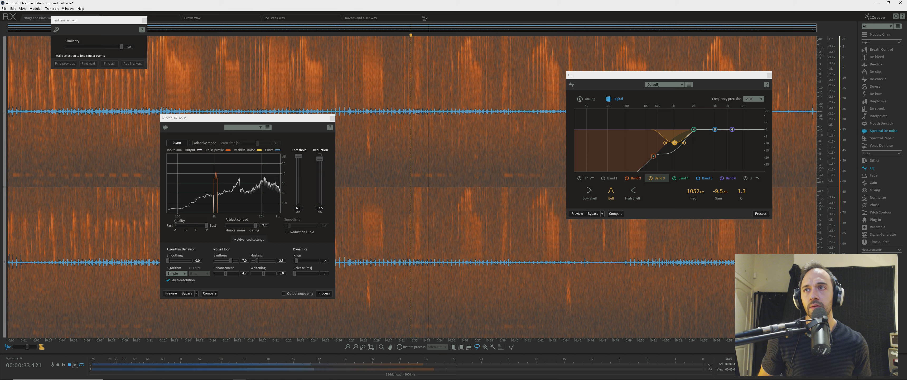
left_click(171, 293)
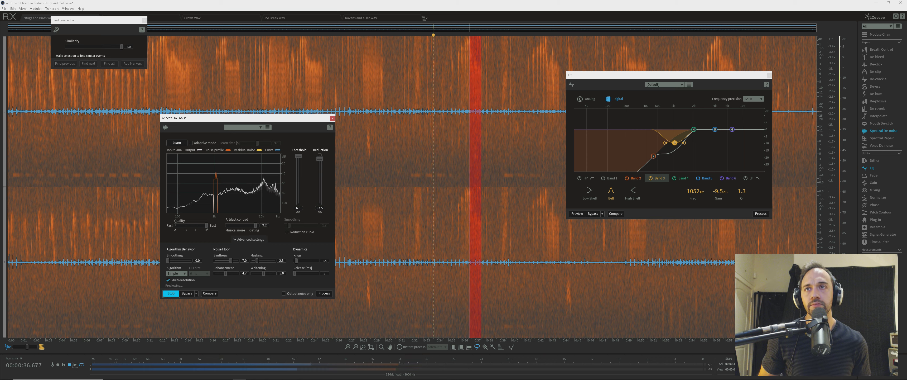
key("space")
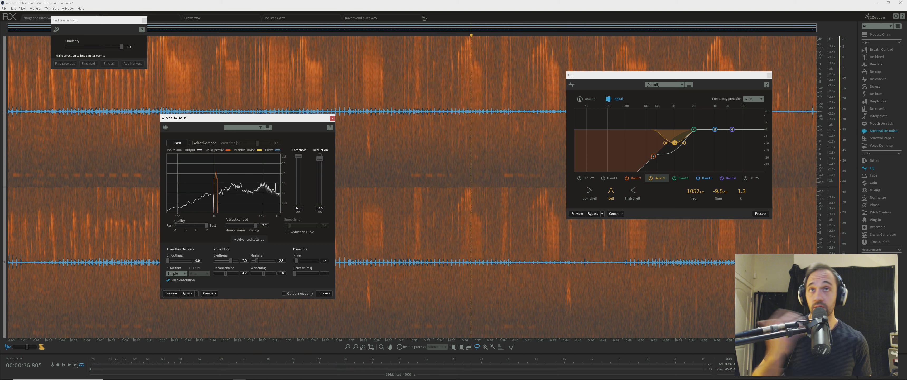
key("ctrl+a")
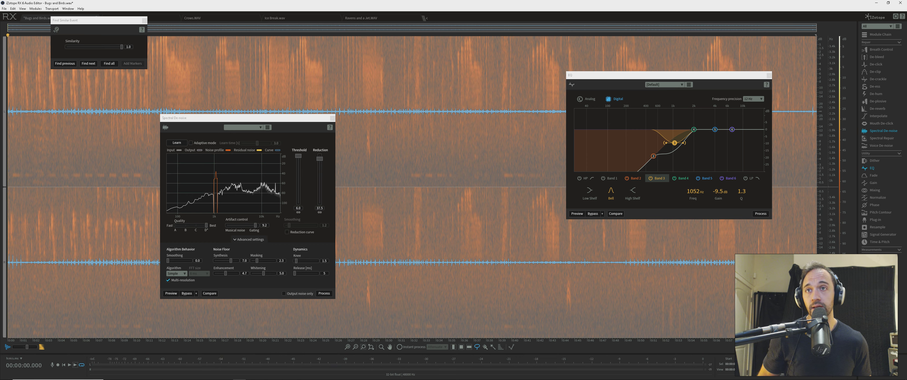
key("Return")
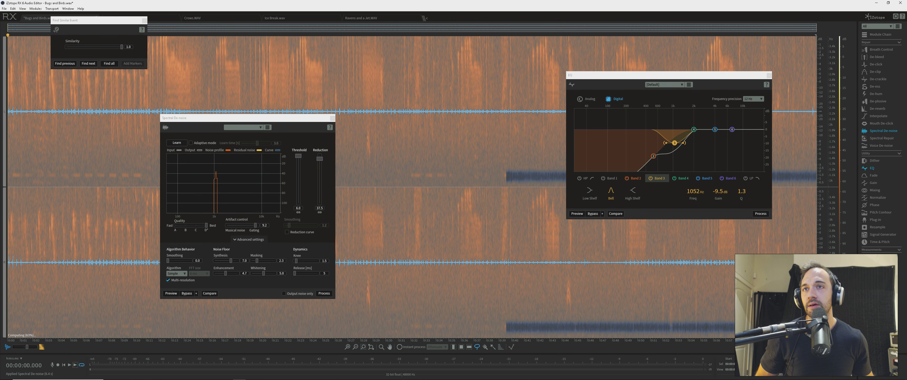
Lower the Threshold and set Reduction to 27.3 while auditioning the noise only, and process the entire recording with noise-only output off
left_click(171, 293)
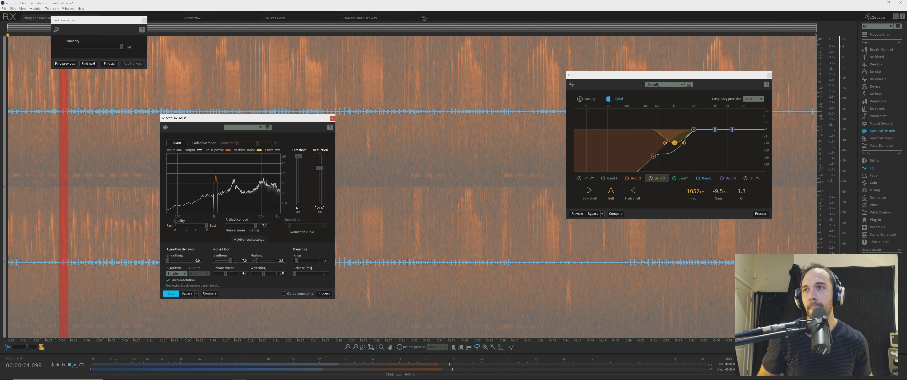
left_click_drag(319, 159, 319, 168)
left_click(285, 293)
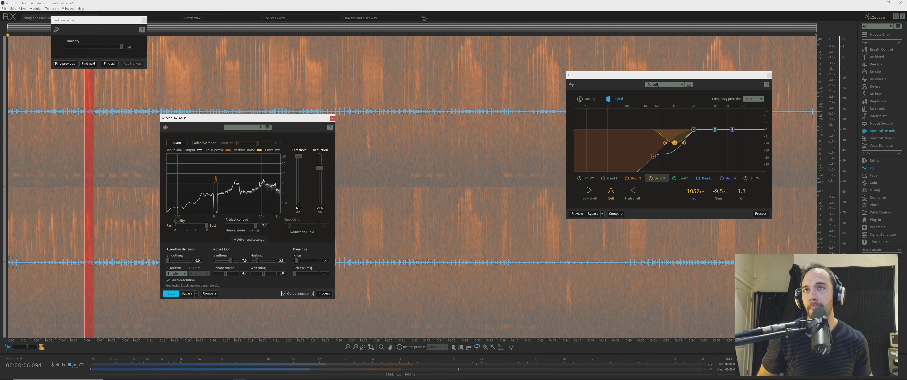
left_click_drag(319, 168, 299, 179)
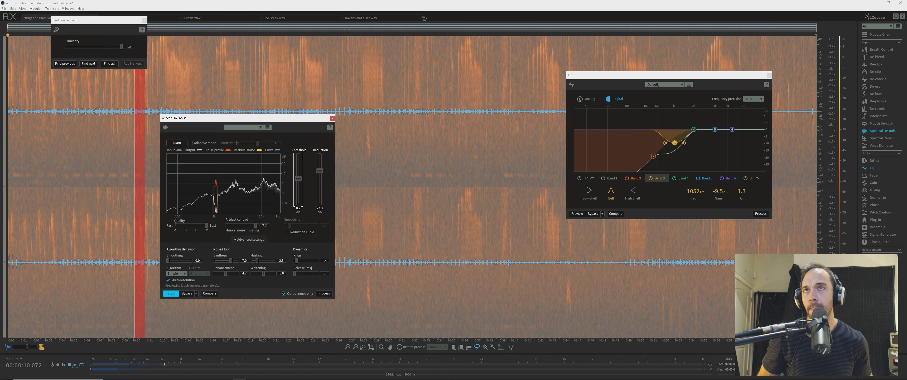
left_click(313, 293)
left_click(324, 293)
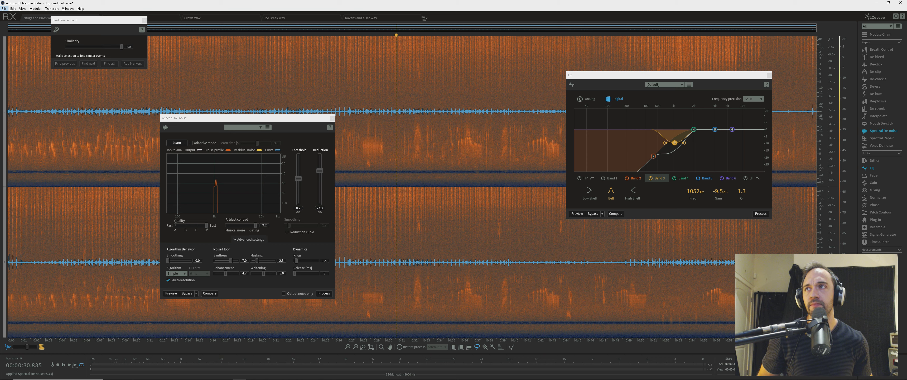
Listen to the de-noised recording from about 31 seconds, and undo the Spectral De-noise processing
key("space")
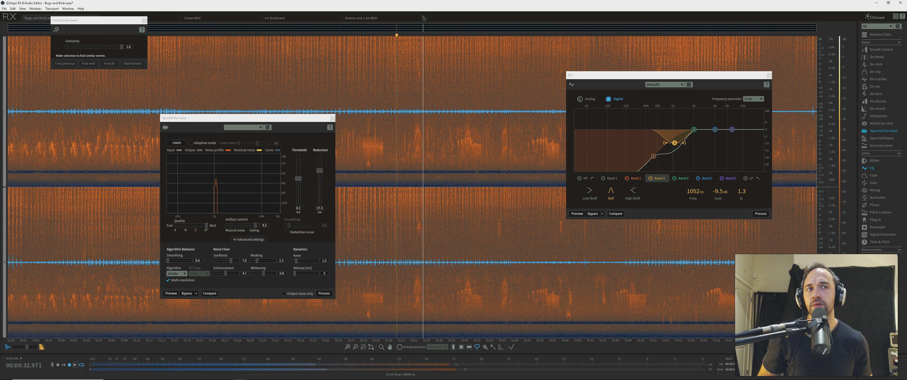
key("space")
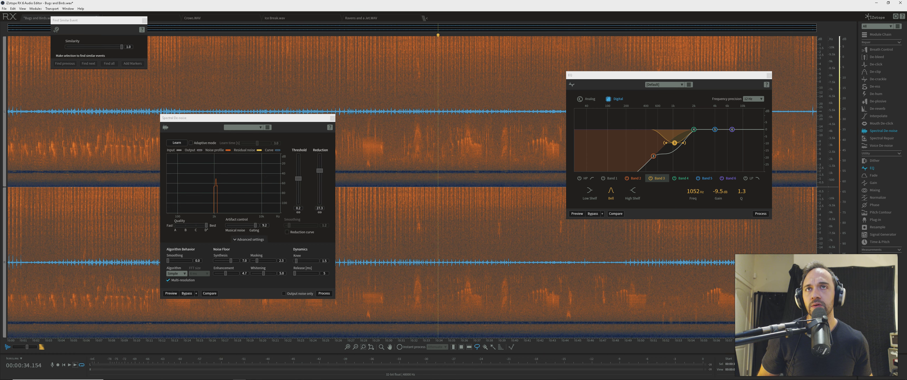
key("ctrl+a")
left_click(411, 211)
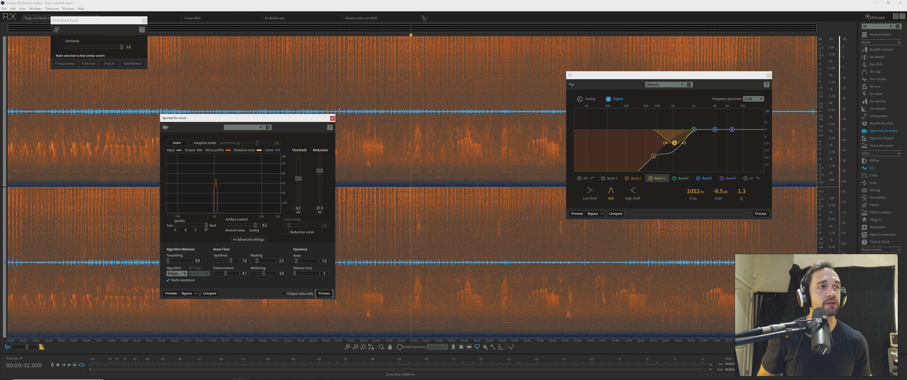
Open FabFilter Pro-Q 3 as the plug-in, load the Clean preset, and add a boosted bell band on the flat curve
left_click(875, 220)
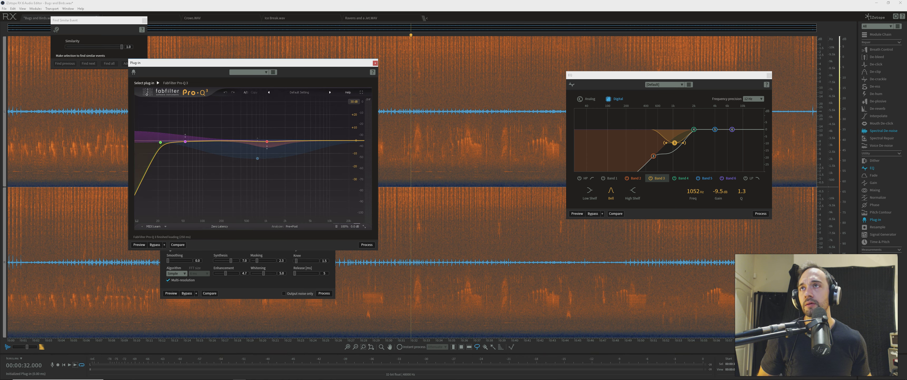
left_click(300, 92)
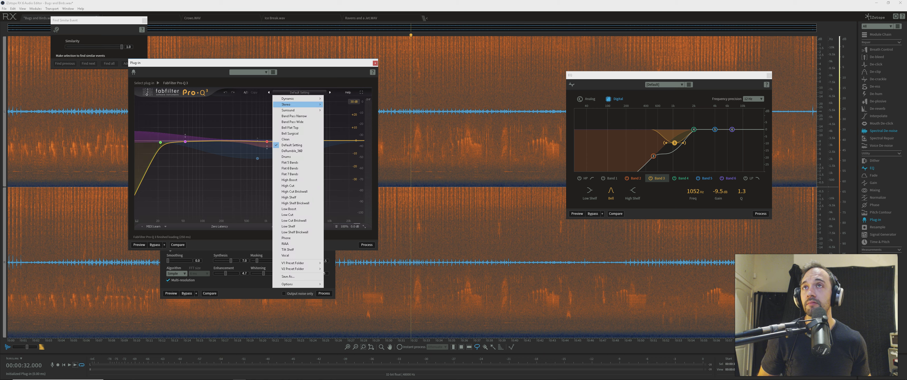
left_click(286, 140)
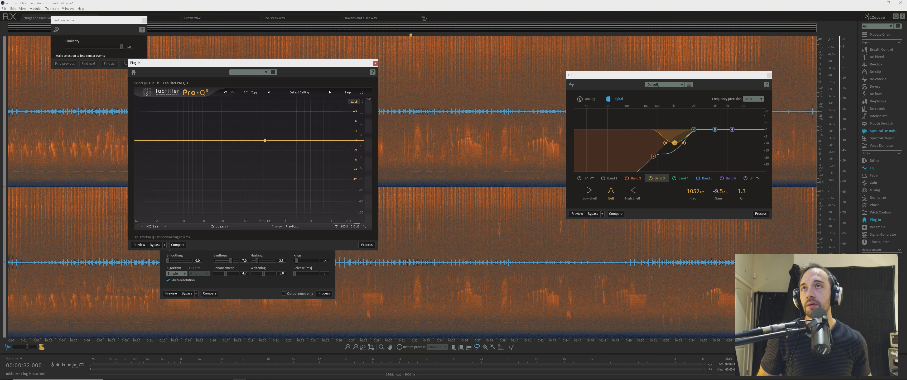
left_click(265, 140)
left_click_drag(265, 140, 265, 118)
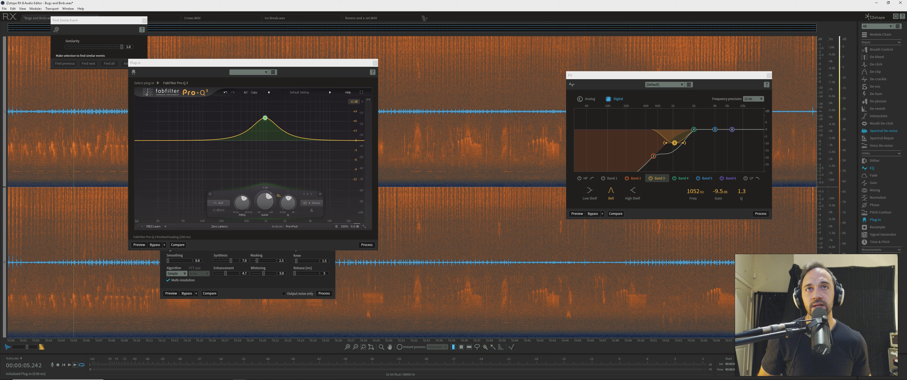
Tune the band by ear over the audio from about 5 to 9 seconds into a deep, narrow dynamic cut
left_click_drag(70, 205, 118, 205)
key("space")
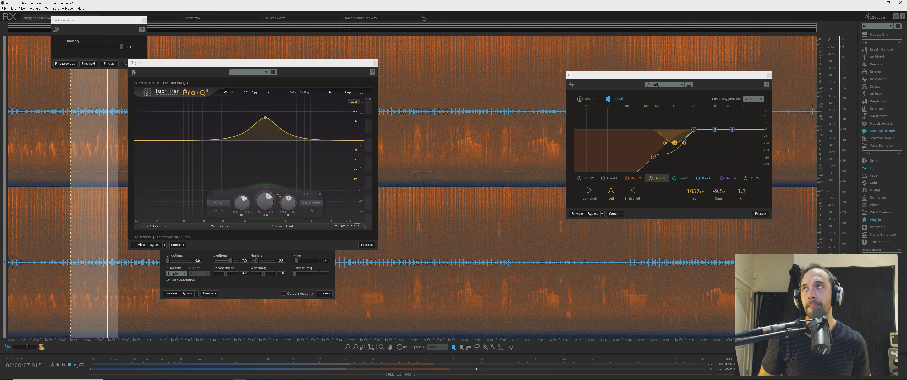
mouse_move(265, 118)
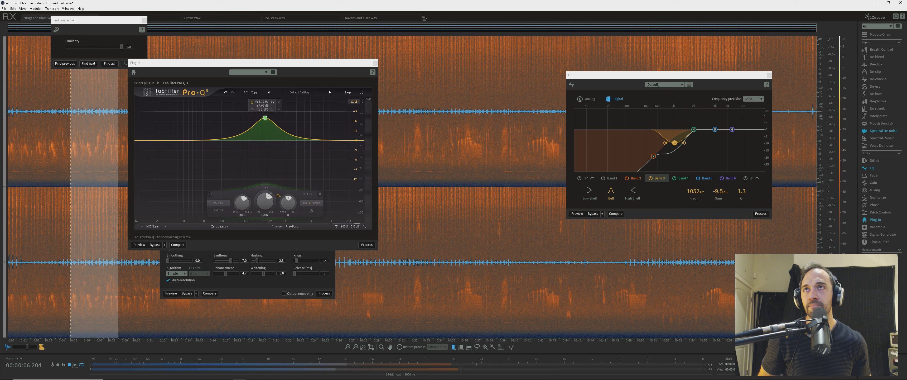
left_click_drag(272, 102, 273, 102)
key("space")
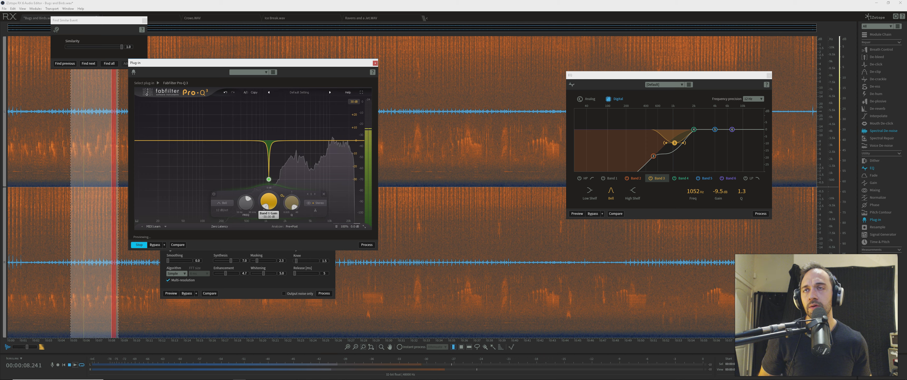
left_click_drag(269, 179, 268, 176)
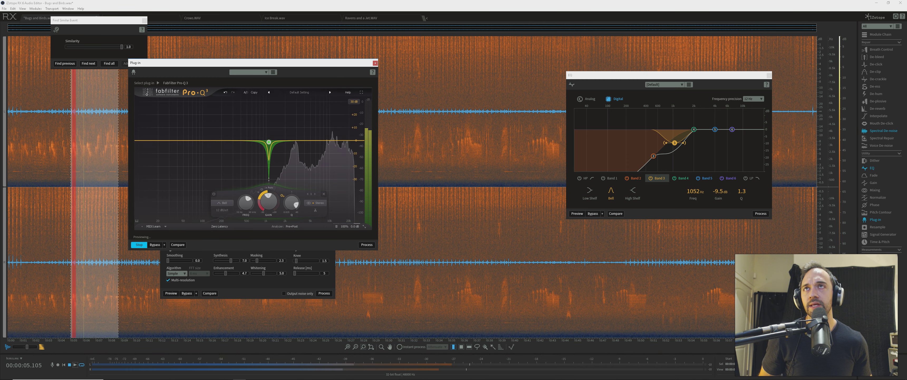
Move the Plug-in and Spectral De-noise windows clear of the early bird calls, and preview the dynamic cut from about 12 seconds
left_click_drag(247, 62, 554, 99)
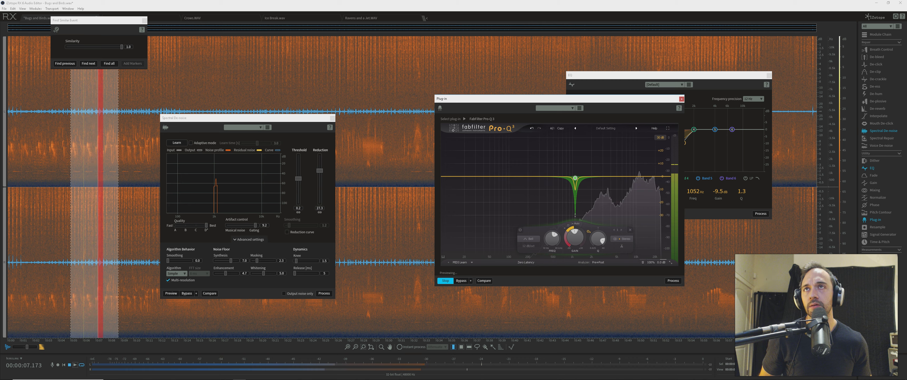
left_click_drag(197, 118, 165, 207)
left_click(161, 123)
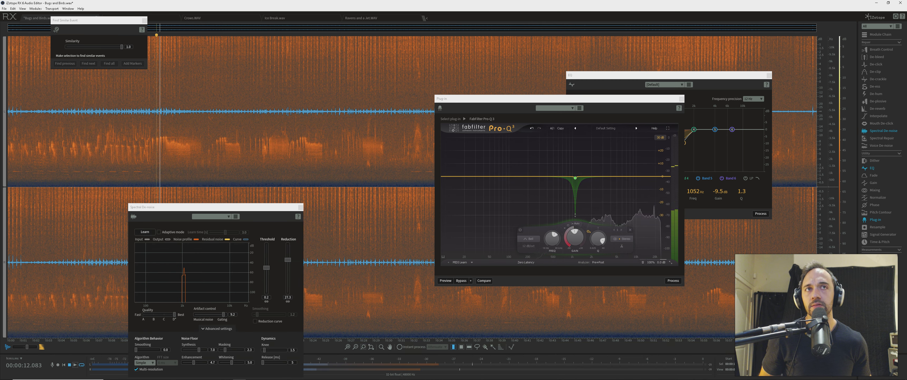
left_click(446, 280)
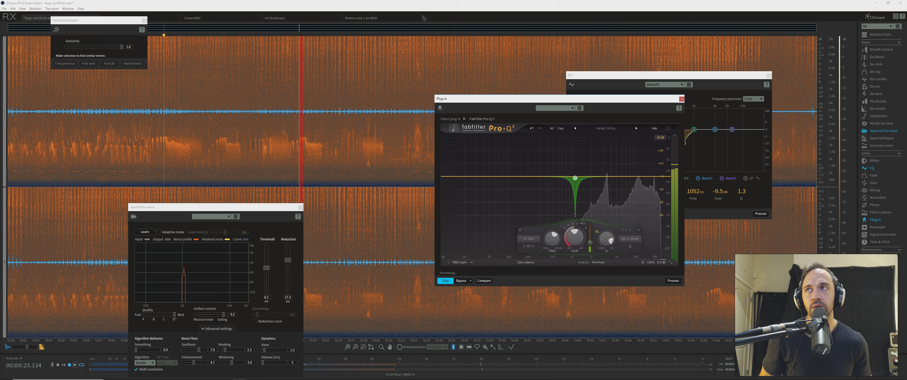
Preview the audio from about 4.8 to 14 seconds while refining the band's dynamic range, threshold and Q
double_click(381, 218)
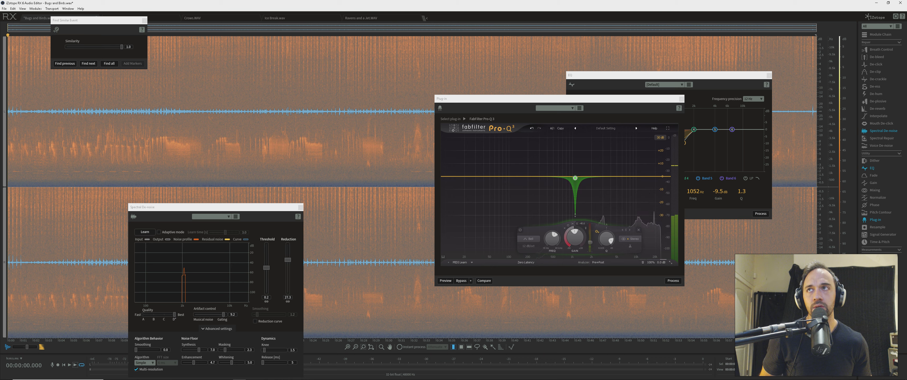
left_click(81, 148)
left_click_drag(67, 147, 186, 148)
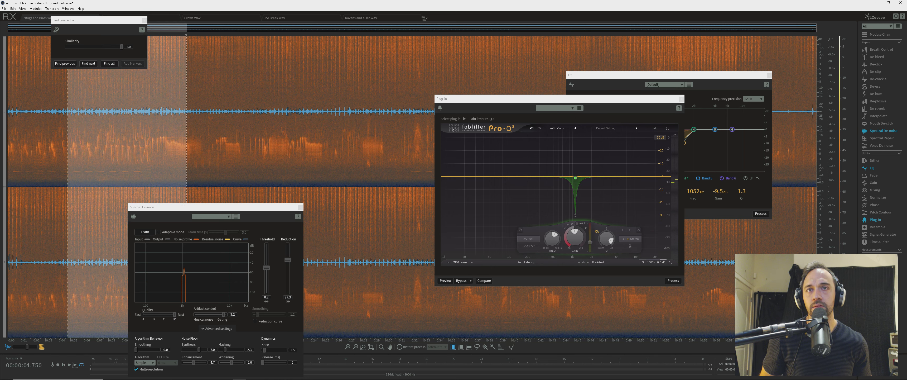
left_click(446, 281)
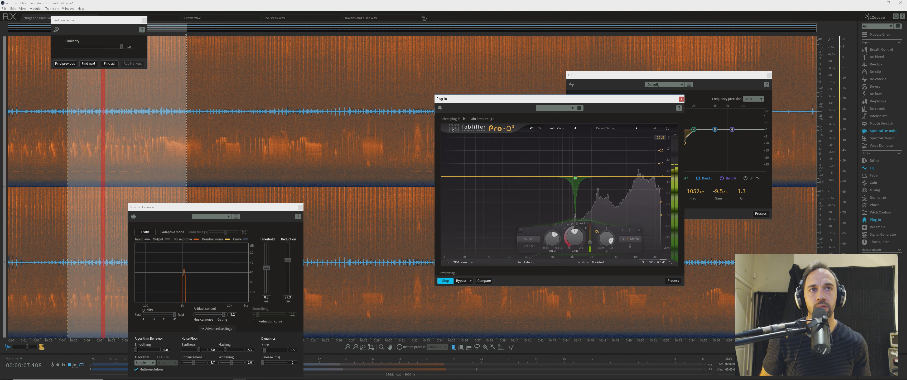
left_click_drag(590, 247, 590, 248)
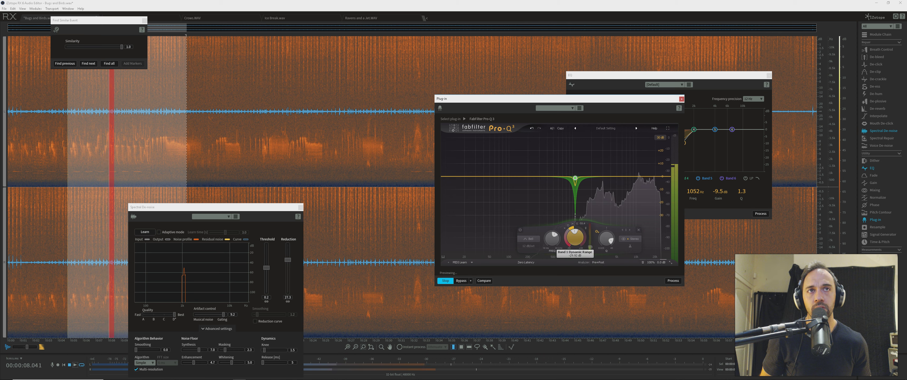
left_click_drag(590, 247, 590, 249)
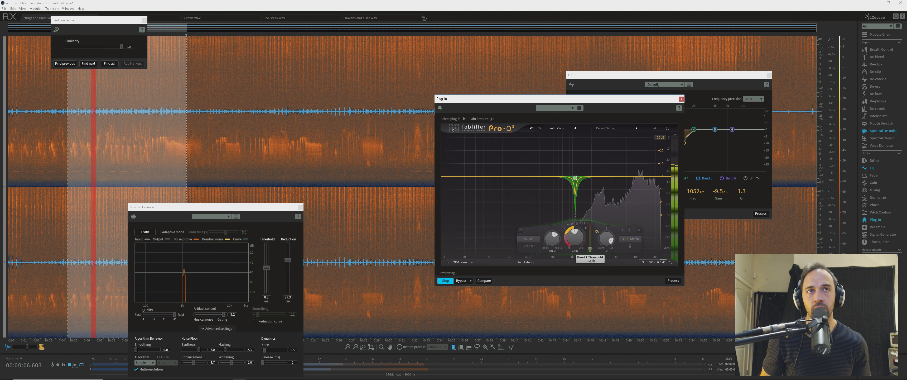
left_click_drag(590, 249, 590, 248)
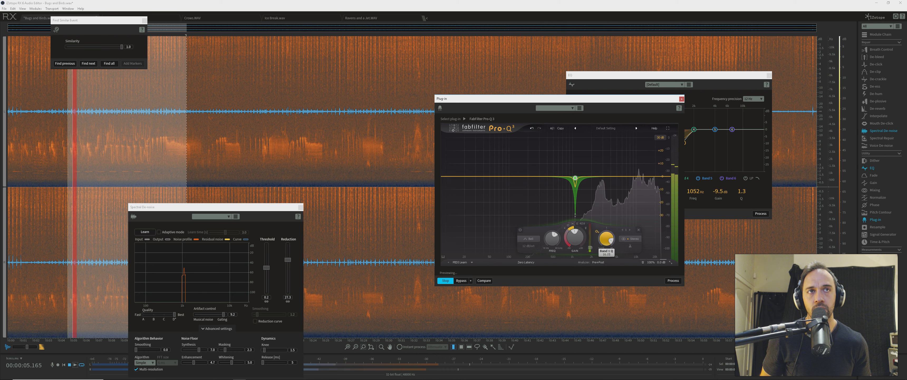
left_click_drag(606, 239, 607, 234)
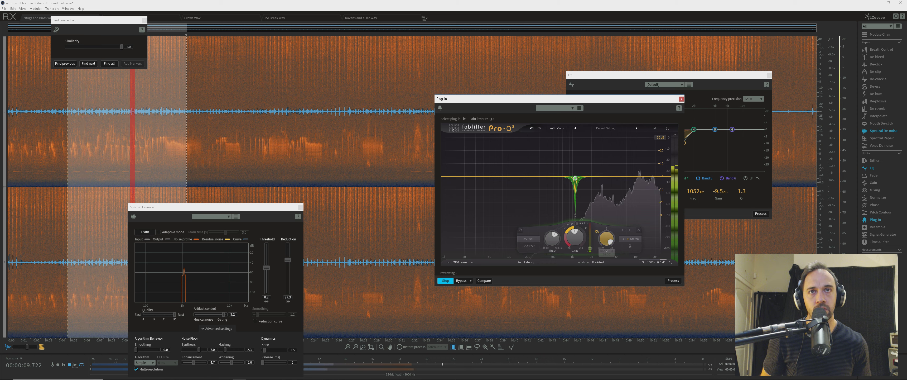
Compare the bypassed audio with the Pro-Q 3 preview over the selected excerpt
left_click(461, 281)
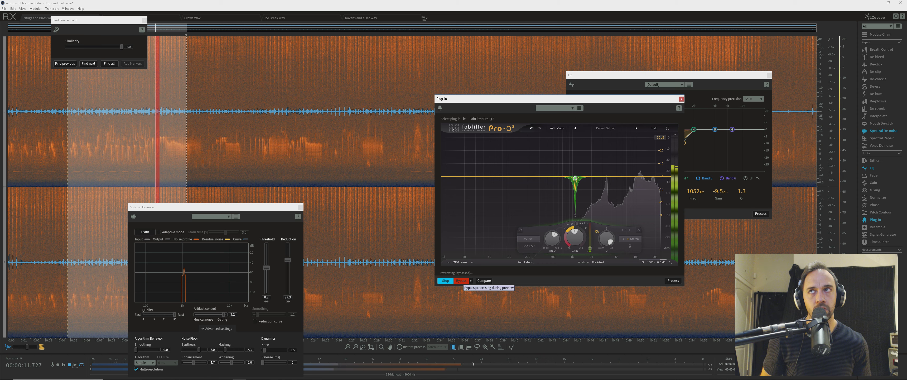
key("space")
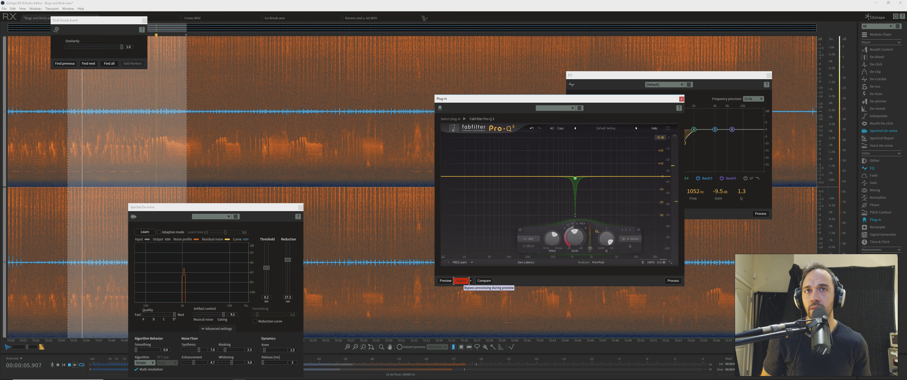
left_click(461, 280)
mouse_move(574, 238)
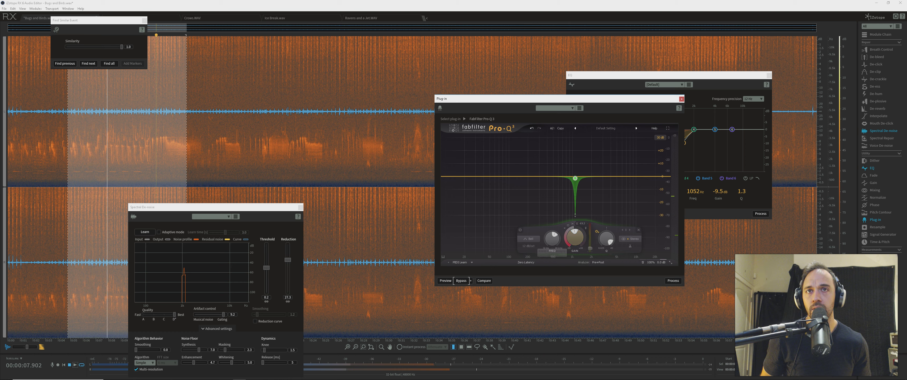
left_click(445, 280)
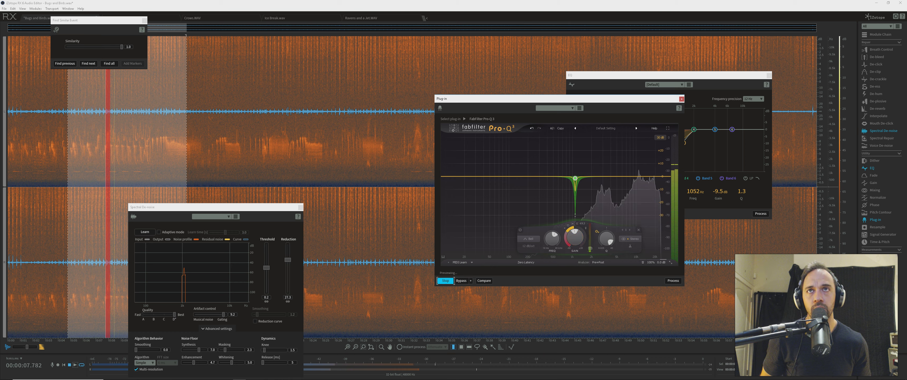
Apply the Pro-Q 3 dynamic cut to the entire recording
left_click(401, 275)
key("ctrl+a")
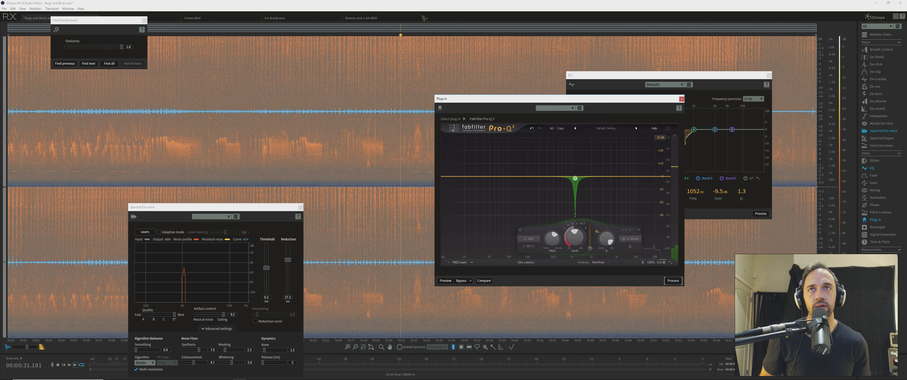
left_click(673, 280)
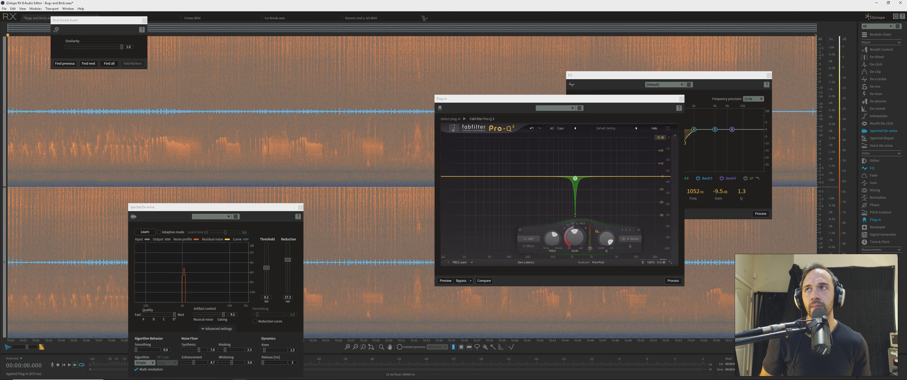
Preview a second Pro-Q 3 pass over the whole recording from its start and fine-tune the band's threshold
left_click(359, 247)
key("ctrl+a")
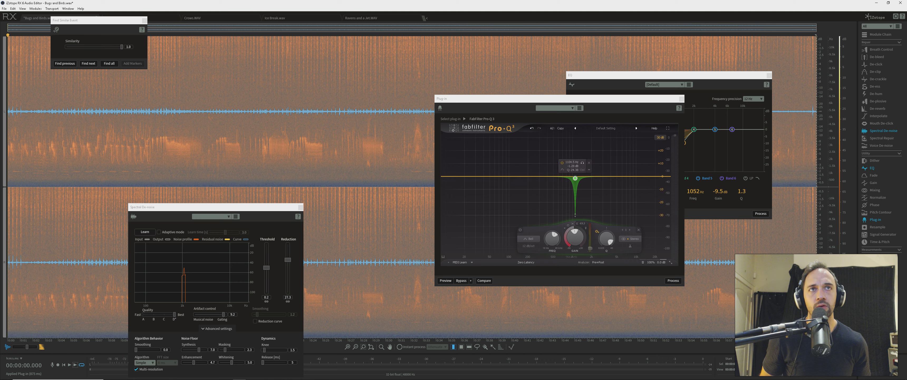
mouse_move(575, 237)
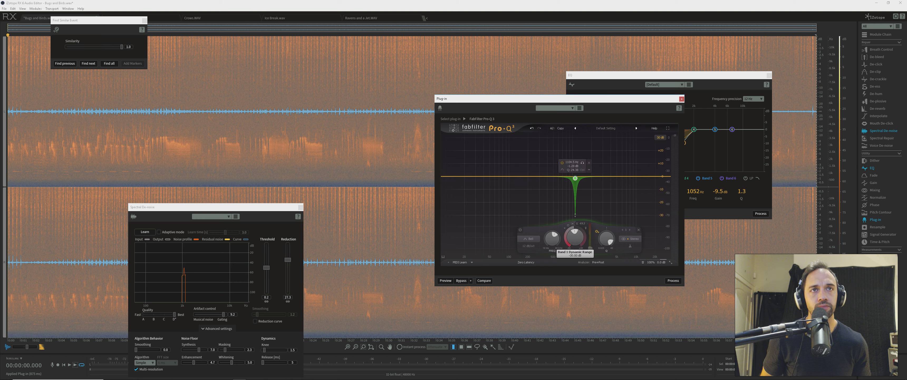
key("space")
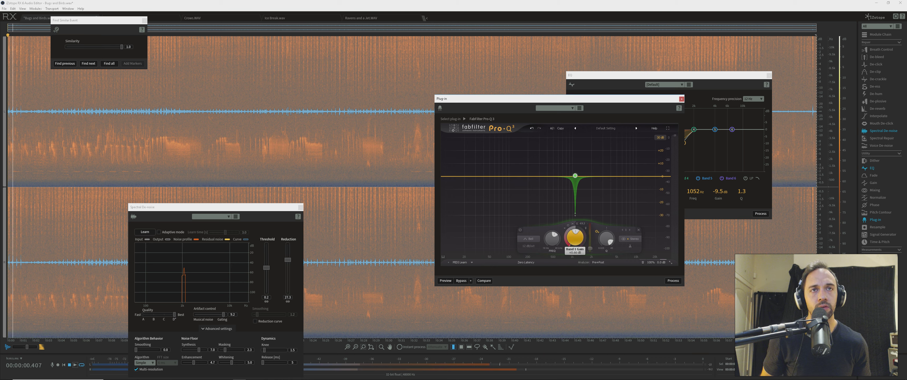
left_click(445, 280)
mouse_move(575, 238)
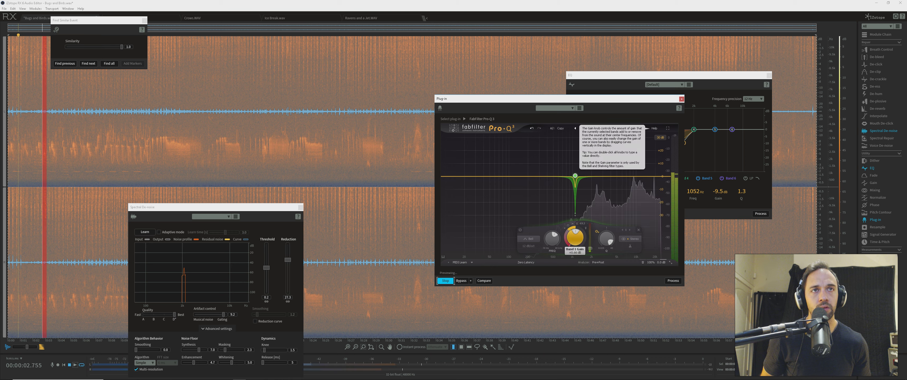
mouse_move(590, 248)
left_click_drag(590, 248, 590, 251)
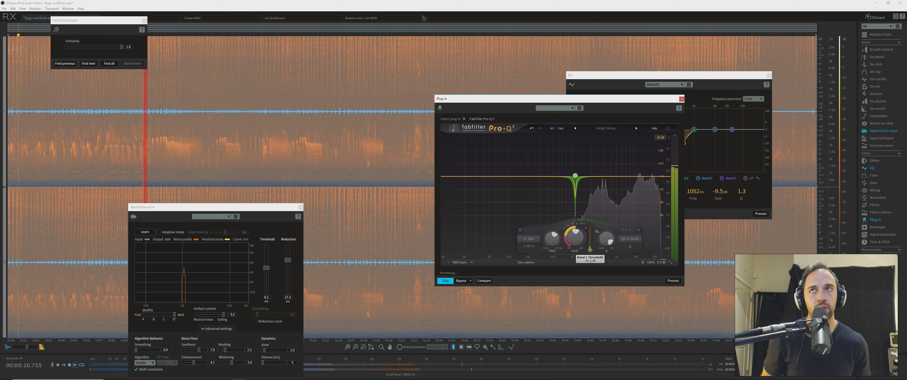
Audition the audio with and without the Pro-Q 3 cut from about 31 seconds, and apply the cut to the recording
key("space")
left_click(409, 169)
key("space")
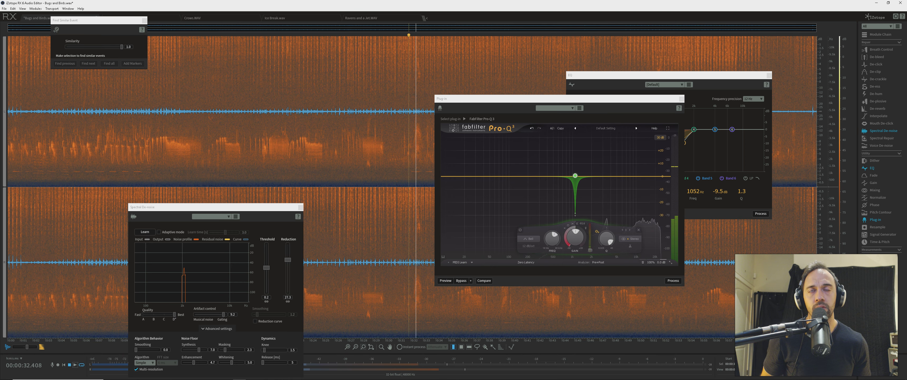
key("space")
left_click(403, 169)
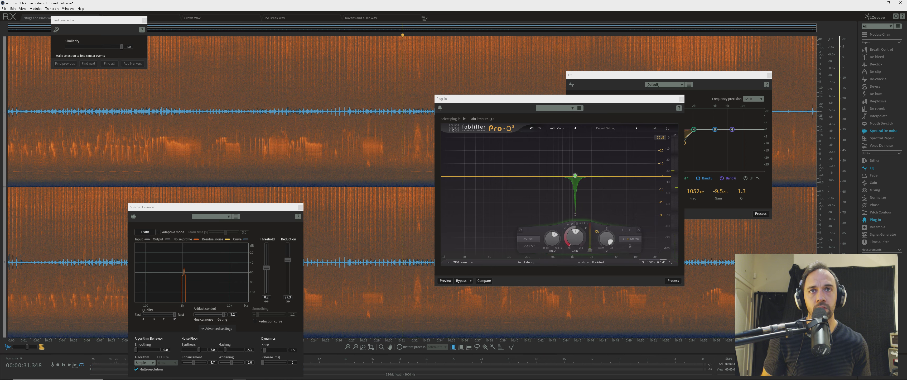
left_click(446, 280)
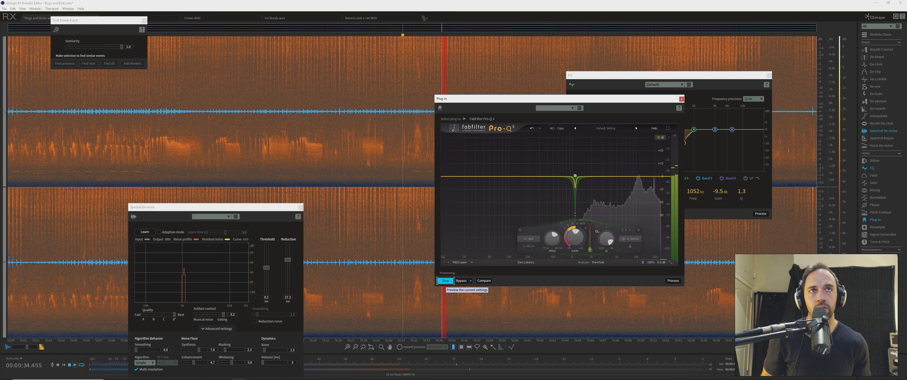
left_click(673, 281)
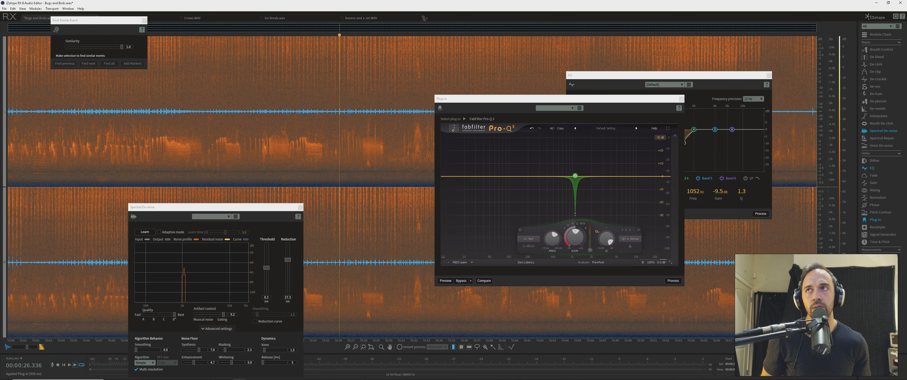
Move the Plug-in and Spectral De-noise windows off the lower spectrogram and examine the low frequencies up close
key("ctrl+z")
left_click_drag(481, 99, 460, 217)
left_click(420, 169)
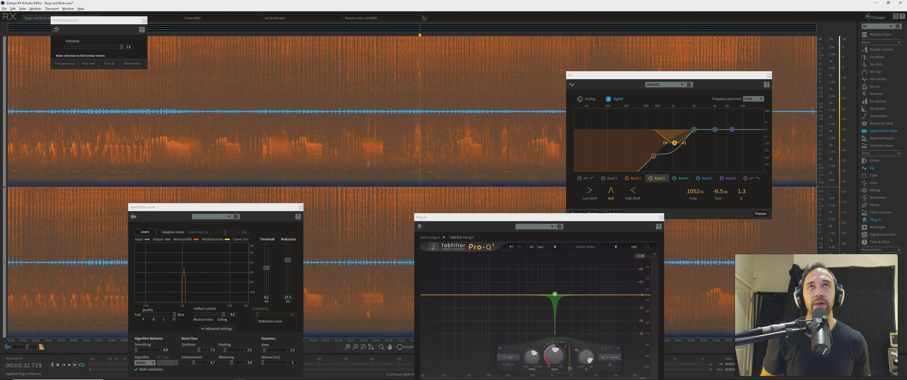
scroll(420, 169, "down", 3)
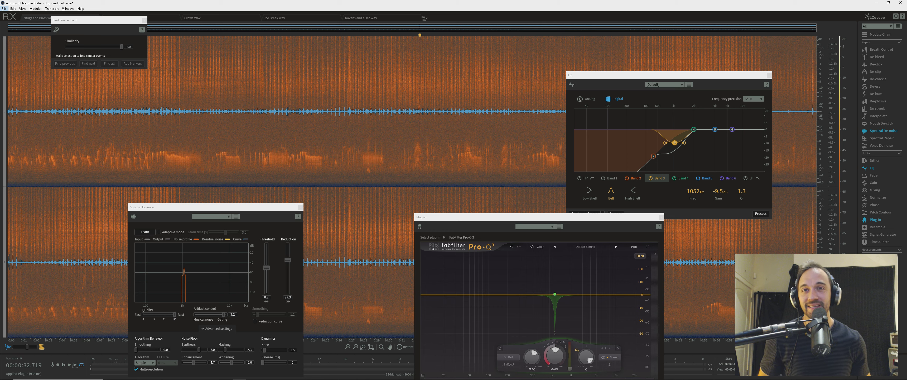
left_click_drag(486, 217, 489, 265)
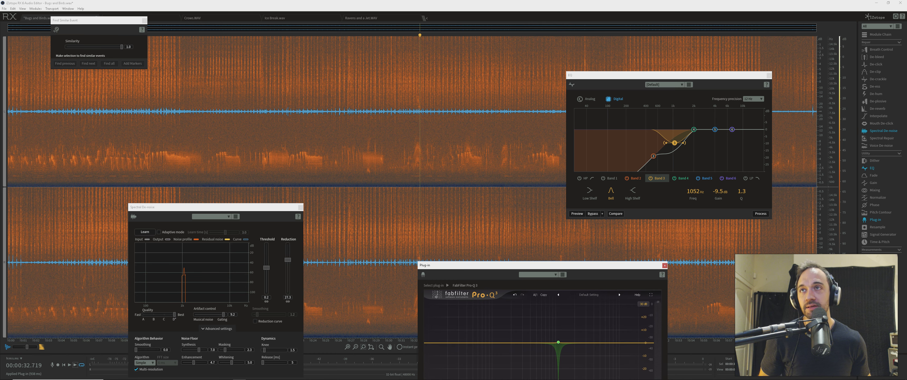
left_click_drag(159, 207, 278, 115)
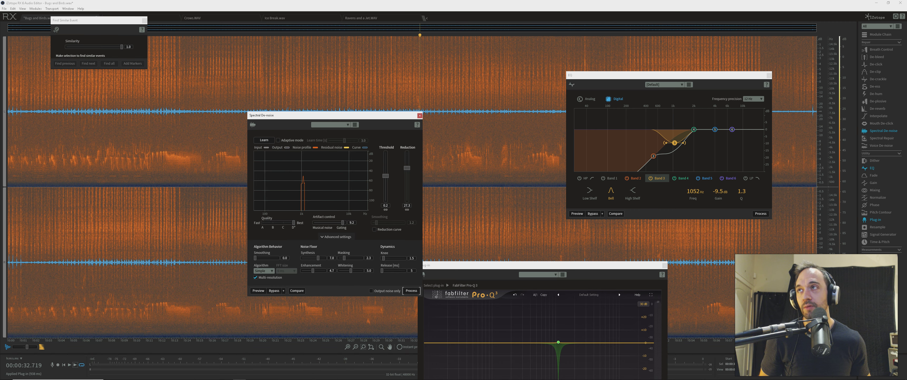
Place the playhead near the recording's start, zoom in on its opening seconds, and close the Plug-in and Spectral De-noise windows
left_click(13, 152)
scroll(13, 151, "up", 4)
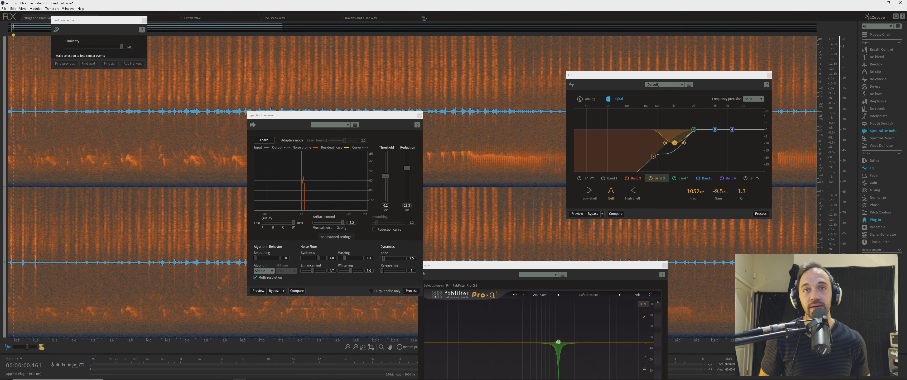
left_click_drag(543, 265, 390, 126)
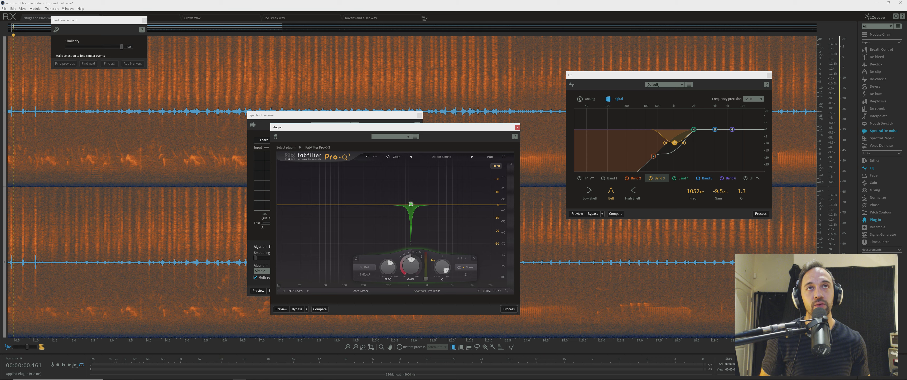
left_click(518, 128)
left_click(420, 116)
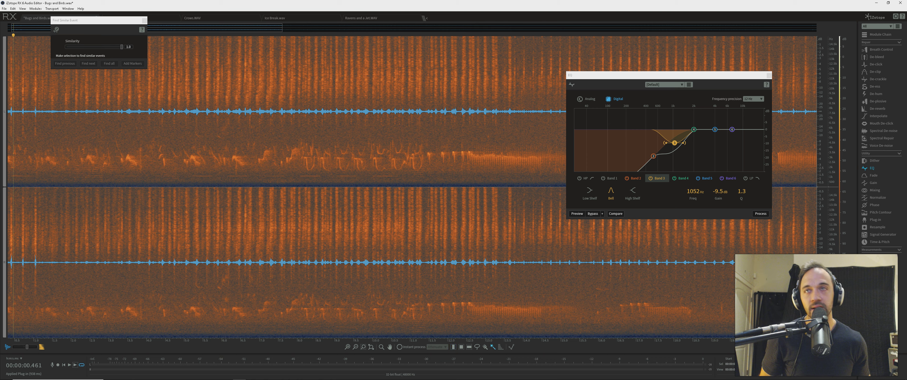
Select the separate low-frequency noise patches within about the first ten seconds of the recording
left_click(16, 176)
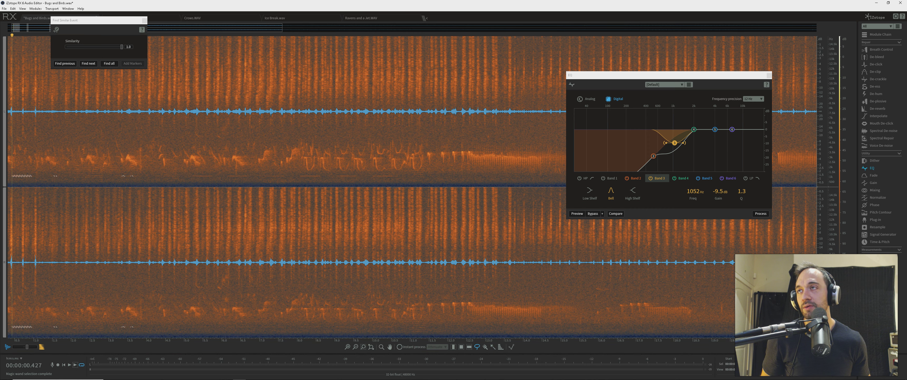
scroll(834, 174, "up", 8)
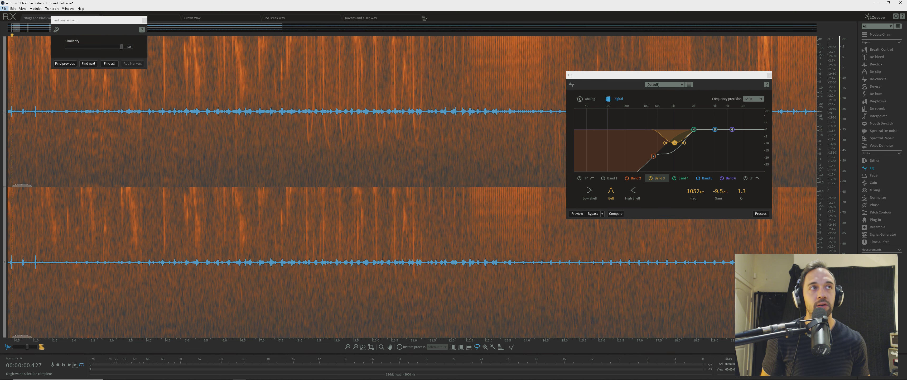
left_click_drag(833, 174, 833, 123)
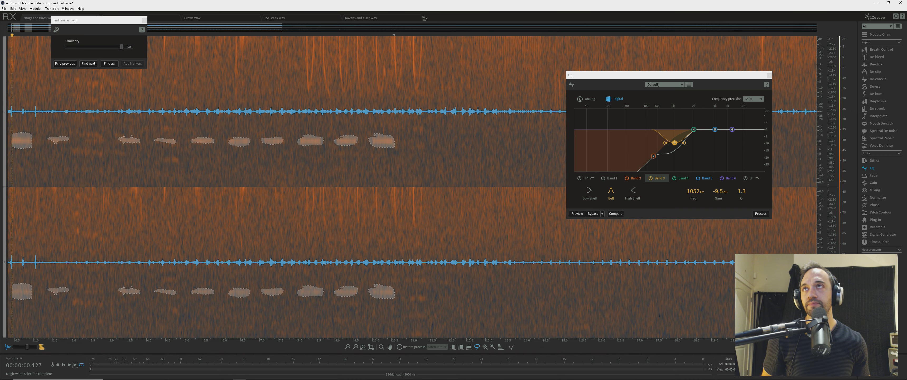
Add the two groups of similar patches between about 32 and 42 seconds to the selection, and move the EQ window clear of them
scroll(412, 187, "right", 15)
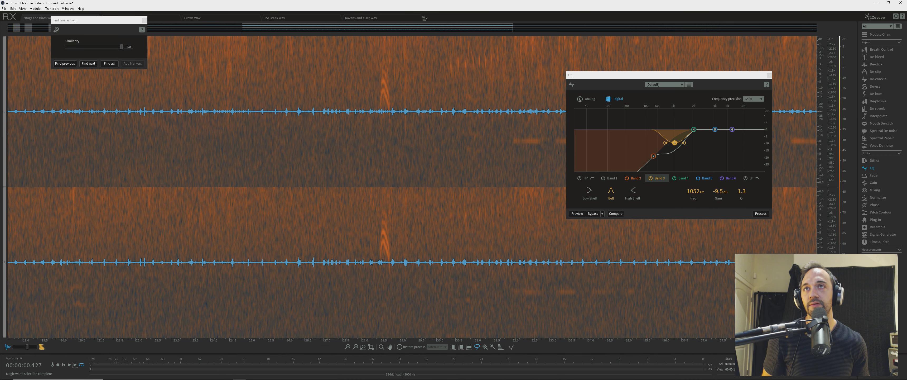
scroll(412, 187, "right", 8)
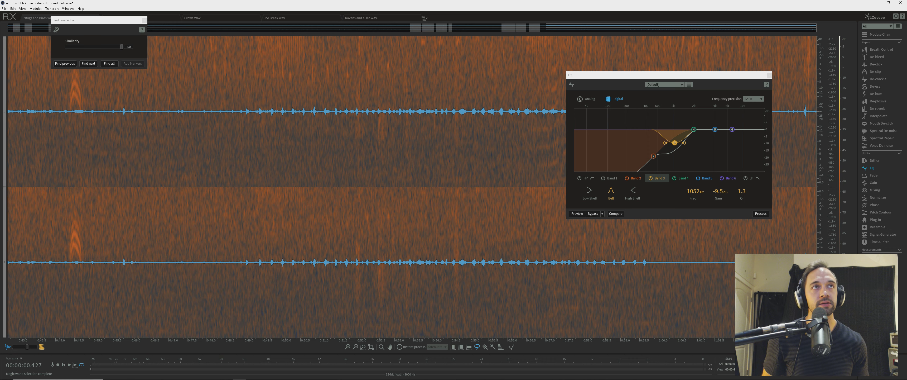
left_click_drag(669, 75, 627, 127)
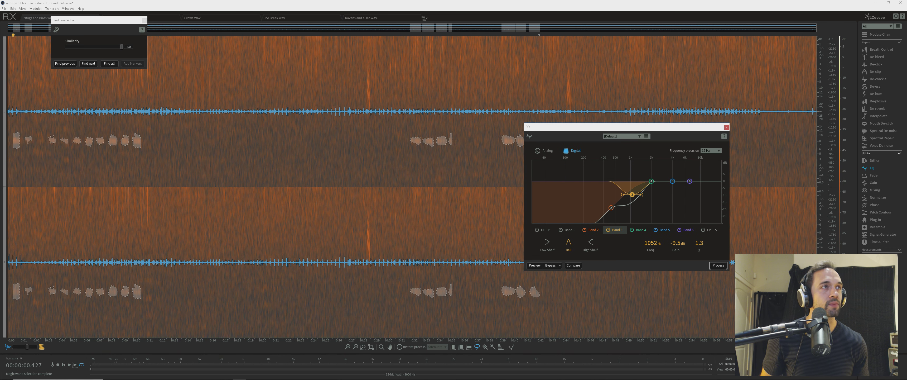
Open Spectral Repair and add Attenuate versions with horizontal, vertical and 2D interpolation to the comparison list
left_click(881, 138)
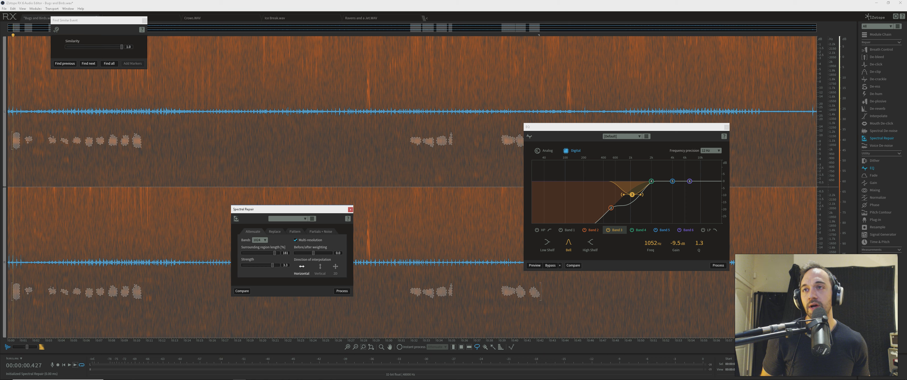
left_click(242, 291)
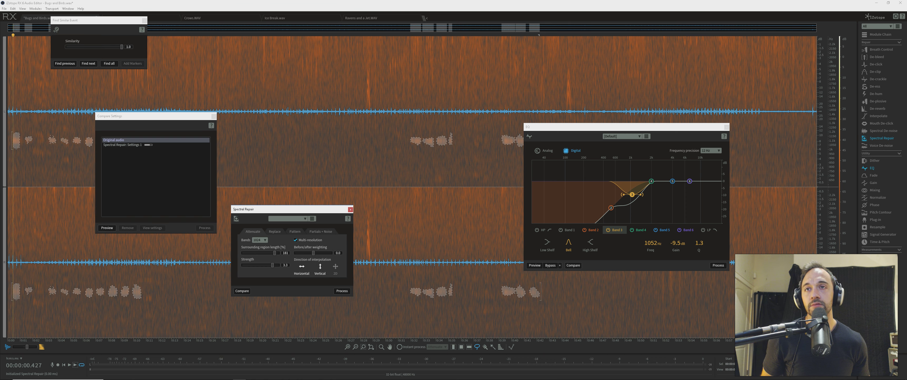
left_click(320, 269)
left_click(242, 291)
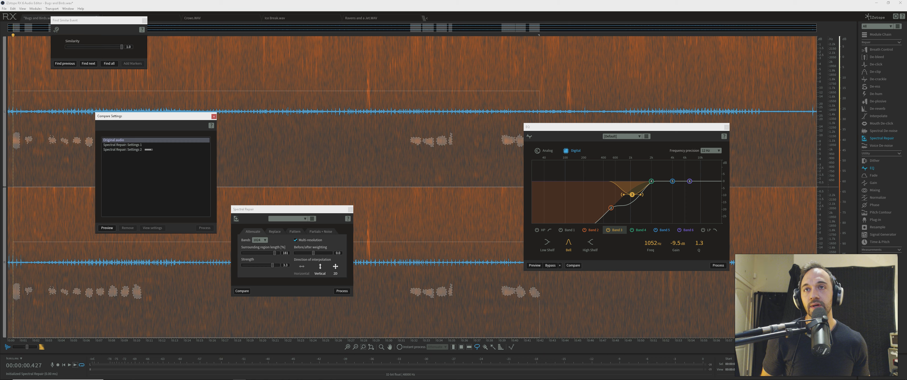
left_click(335, 269)
left_click(242, 291)
Add a 2D Attenuate version with fewer bands, a shorter surrounding region and a lower strength to the comparison
left_click_drag(275, 253, 258, 253)
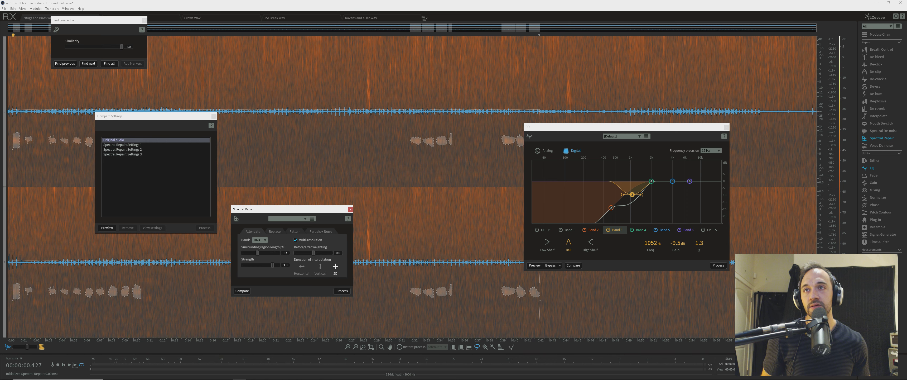
left_click(260, 240)
left_click(260, 252)
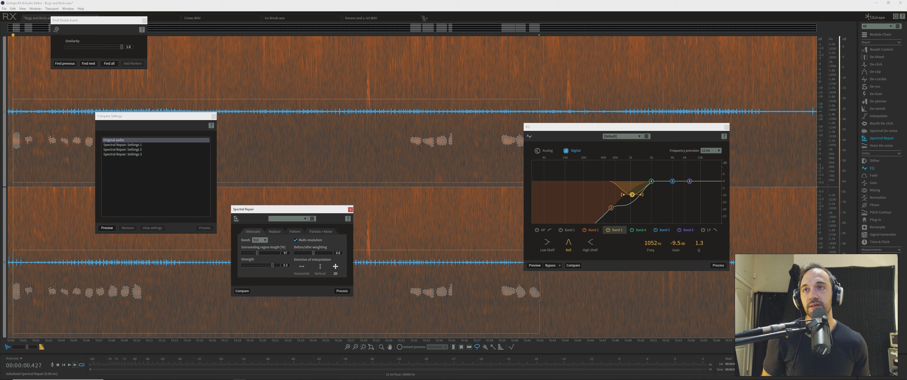
left_click_drag(257, 253, 252, 253)
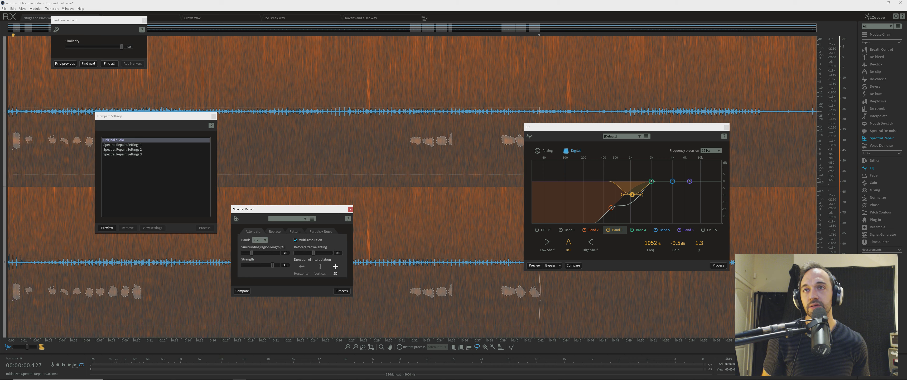
left_click(302, 266)
left_click(320, 267)
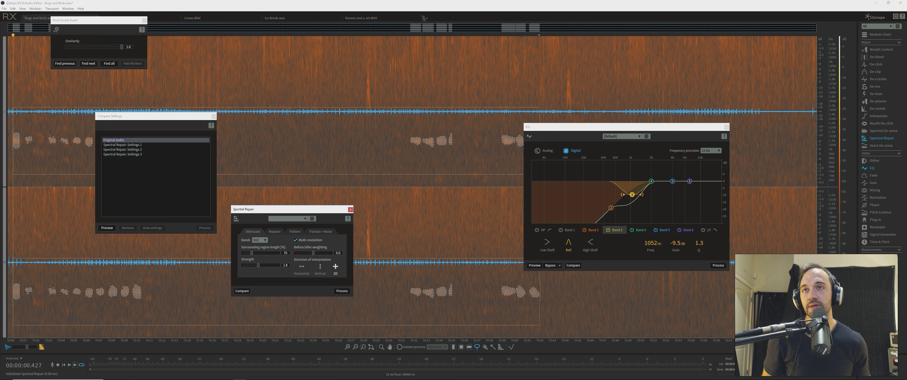
left_click(242, 291)
Add Replace, Pattern and Partials + Noise versions to the comparison, and preview the original audio
left_click(275, 231)
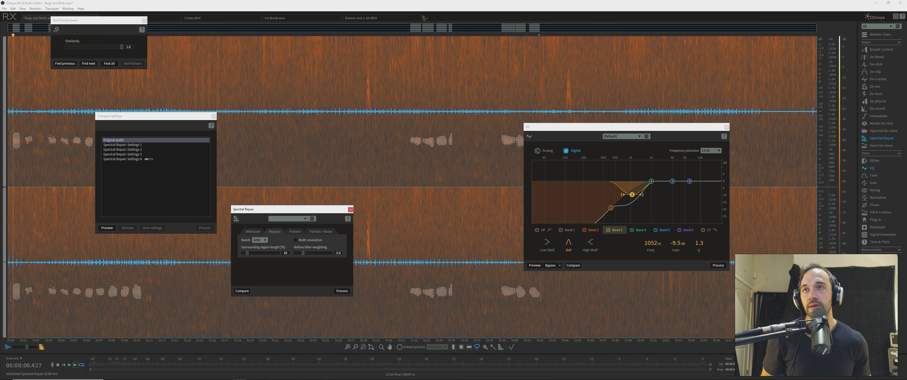
left_click(242, 291)
left_click(295, 231)
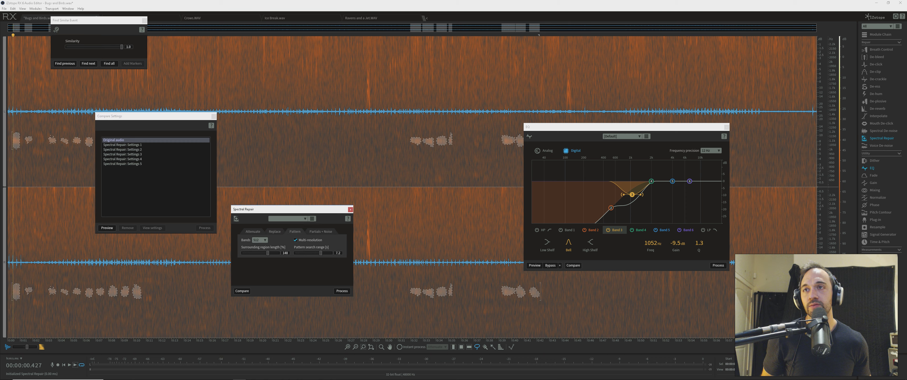
left_click(241, 291)
left_click(321, 231)
left_click(242, 291)
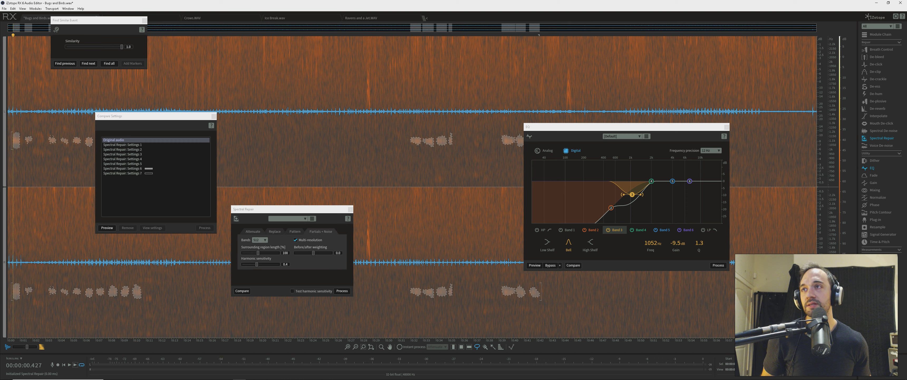
left_click(107, 228)
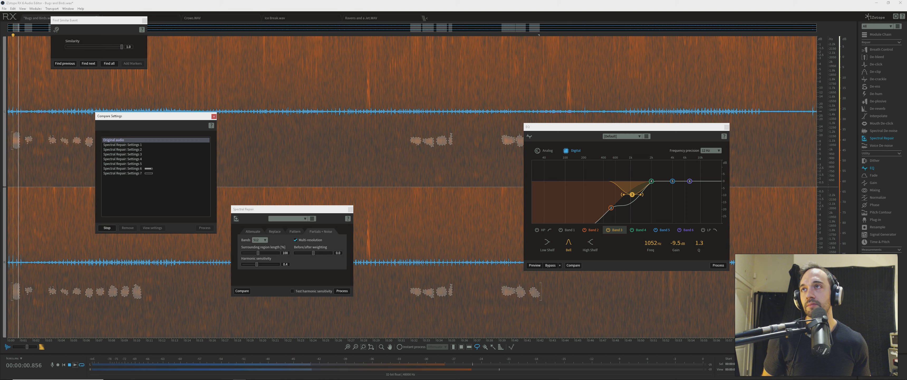
Audition Spectral Repair versions 1, 2 and 3 from the comparison list, and play the recording from its beginning
left_click(123, 145)
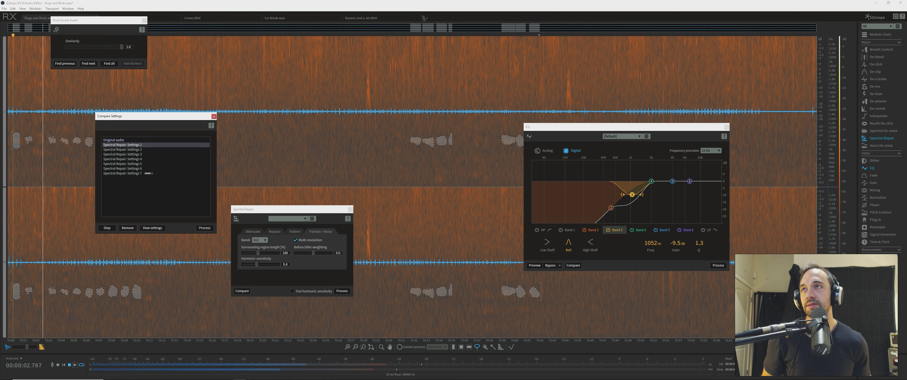
left_click(123, 150)
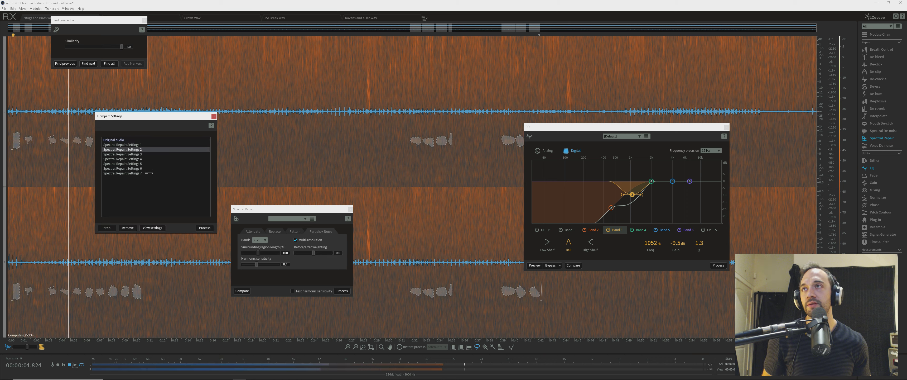
left_click(123, 154)
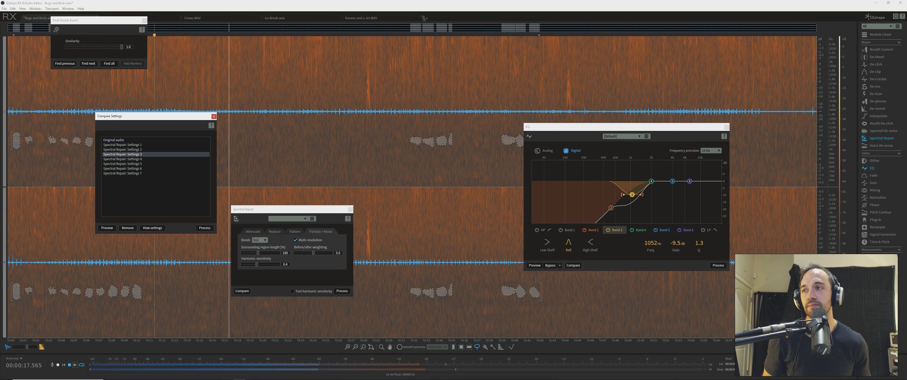
left_click(9, 158)
key("space")
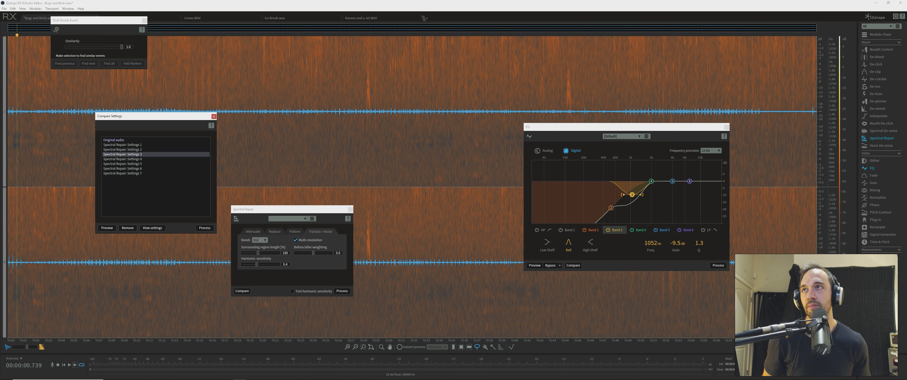
Audition Spectral Repair version 1 again, followed by versions 3 to 7, from the comparison list
left_click(123, 145)
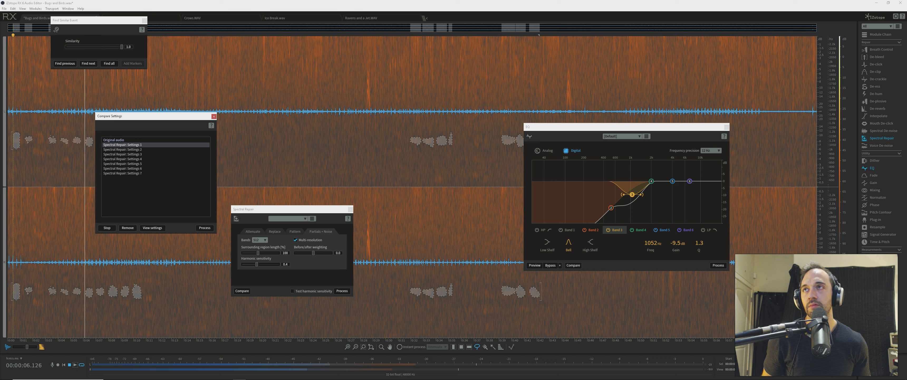
left_click(122, 154)
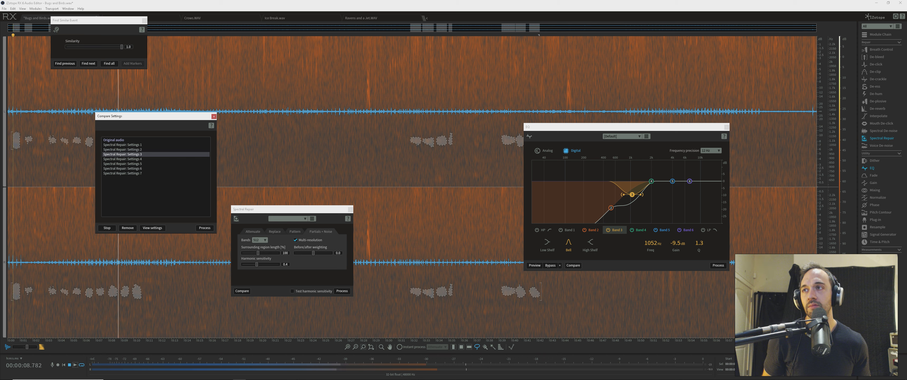
left_click(122, 159)
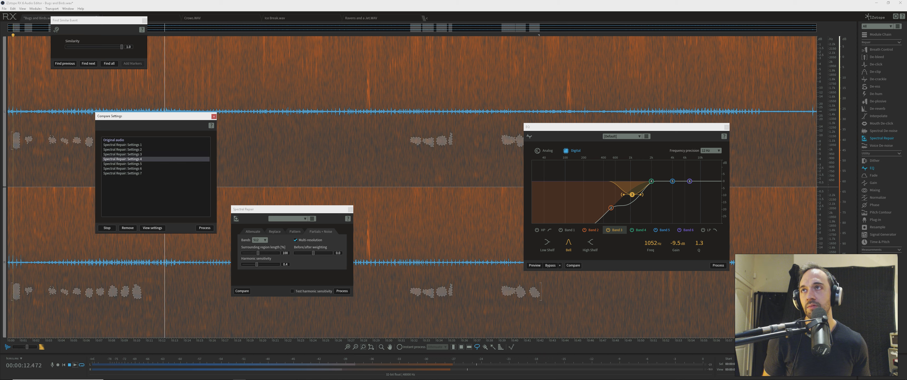
left_click(123, 164)
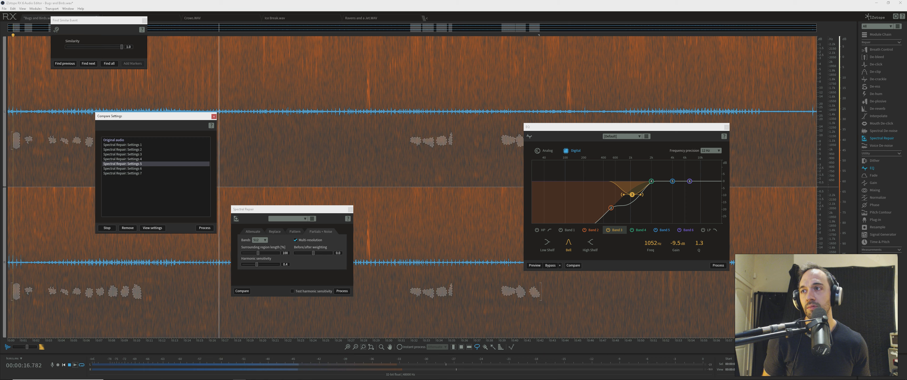
left_click(8, 181)
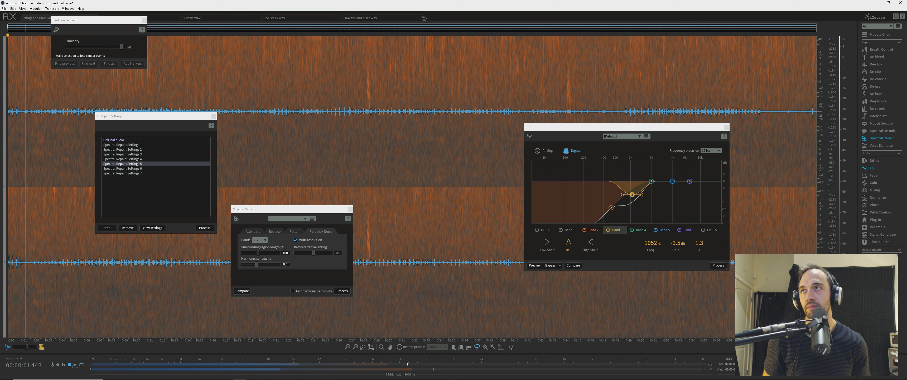
left_click(122, 169)
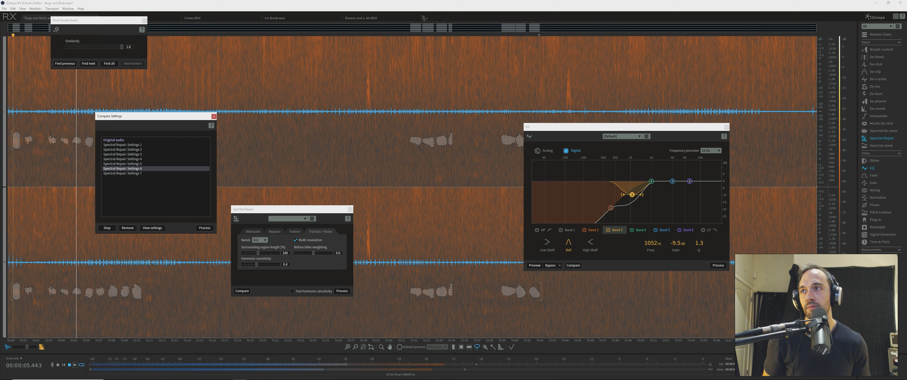
left_click(123, 173)
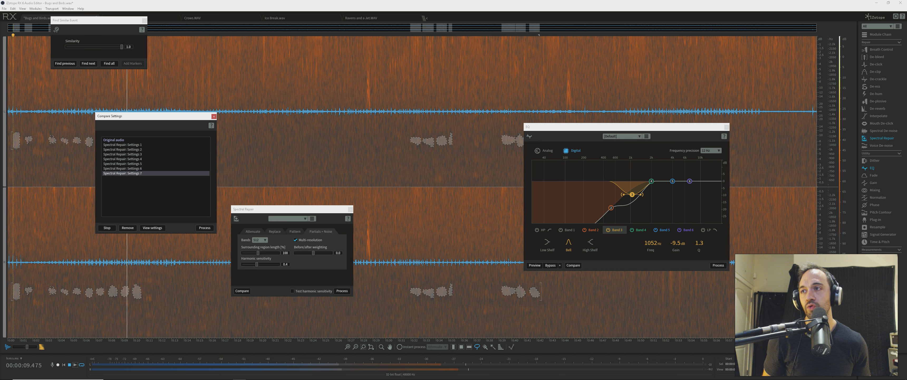
Apply the Partials + Noise repair to the selected patches and play the result from about 32 seconds with the full frequency range shown
left_click(63, 365)
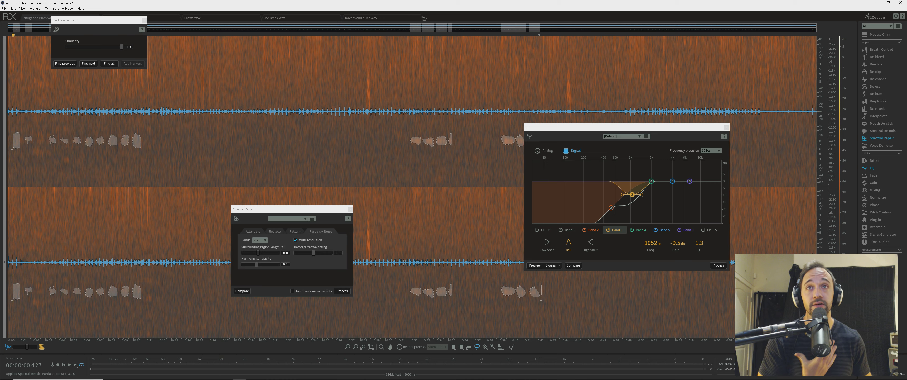
left_click(405, 169)
key("space")
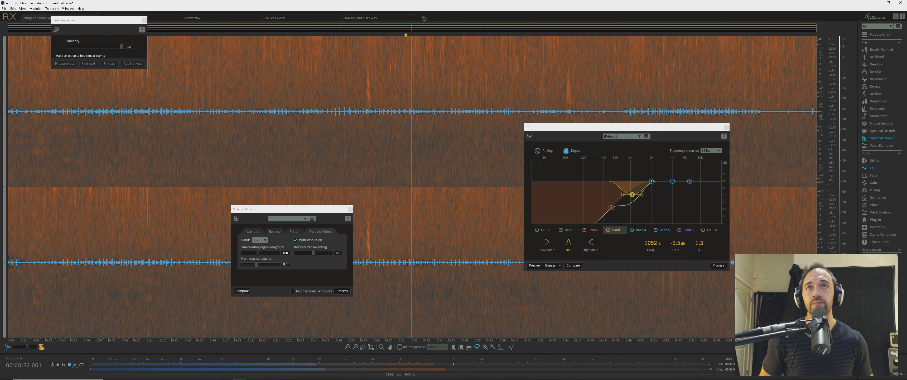
scroll(406, 169, "up", 1)
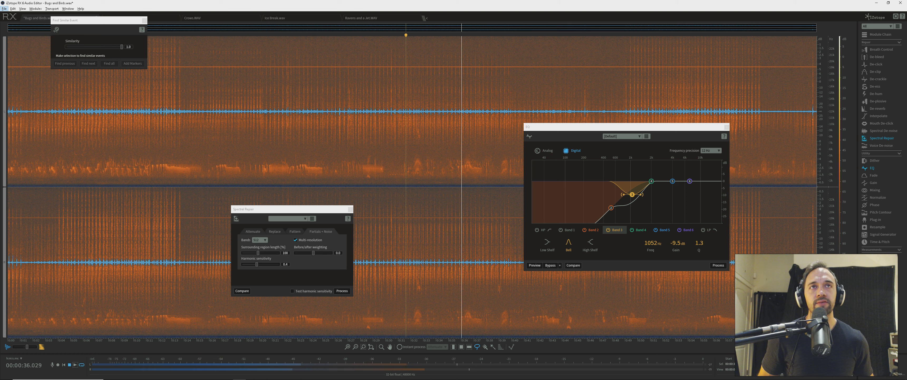
left_click_drag(565, 127, 456, 223)
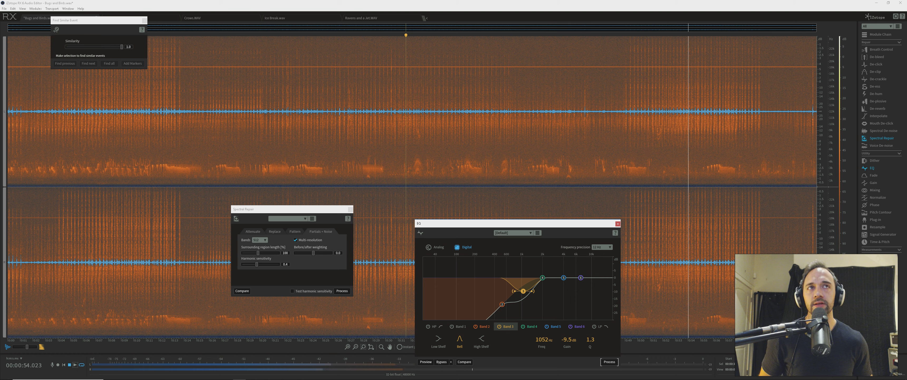
key("space")
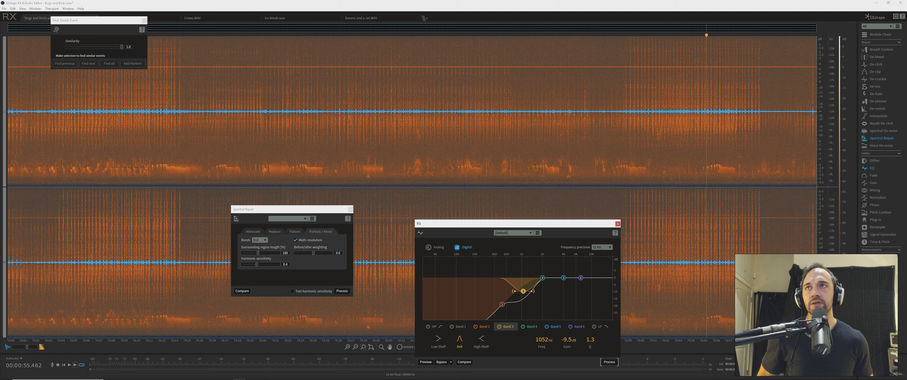
Copy the entire repaired Bugs and Birds recording and switch to the Untitled file
key("ctrl+a")
key("ctrl+c")
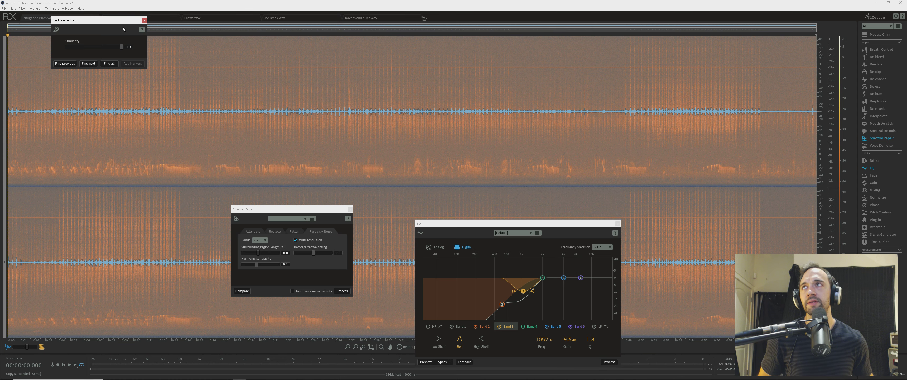
left_click_drag(123, 22, 136, 63)
left_click(119, 18)
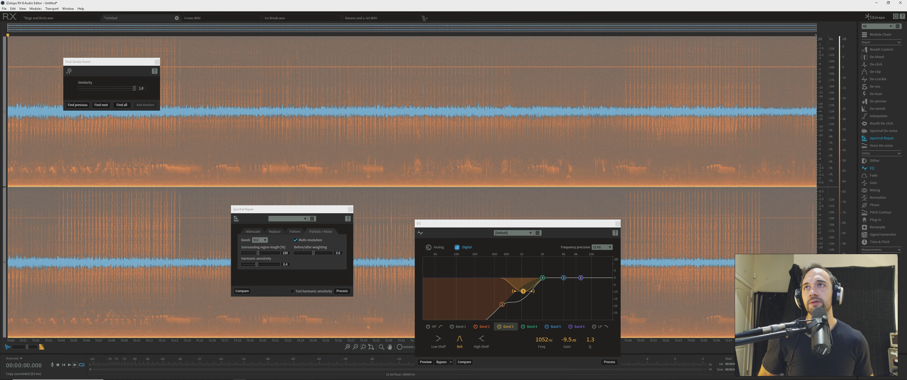
Try to paste the repaired audio over the whole Untitled recording
left_click(194, 141)
key("ctrl+a")
key("ctrl+v")
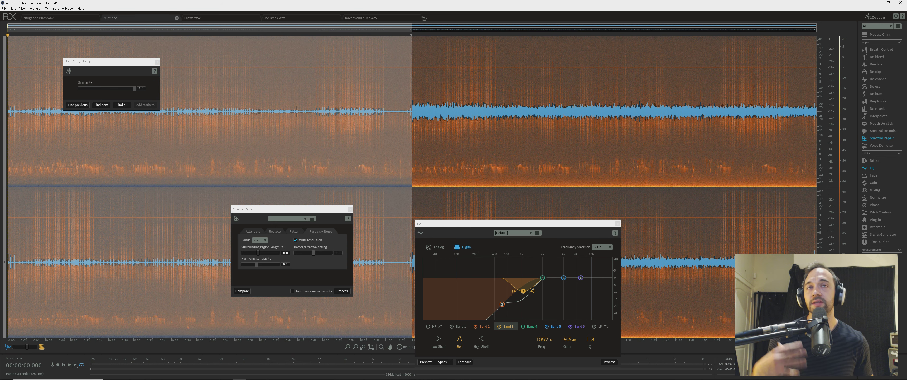
left_click(349, 141)
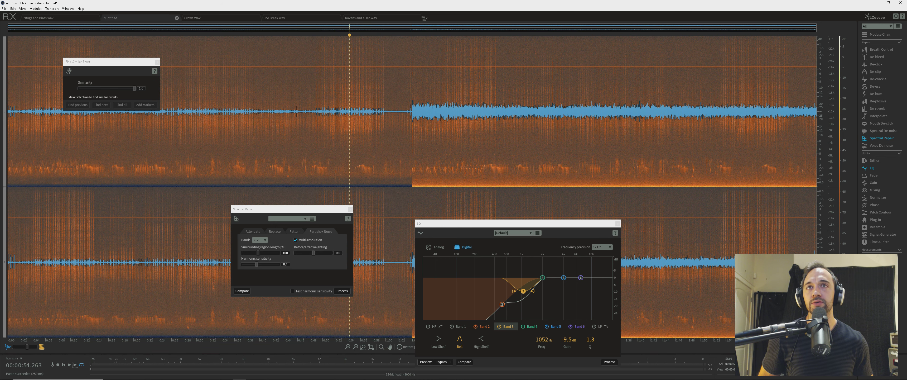
key("ctrl+a")
key("ctrl+v")
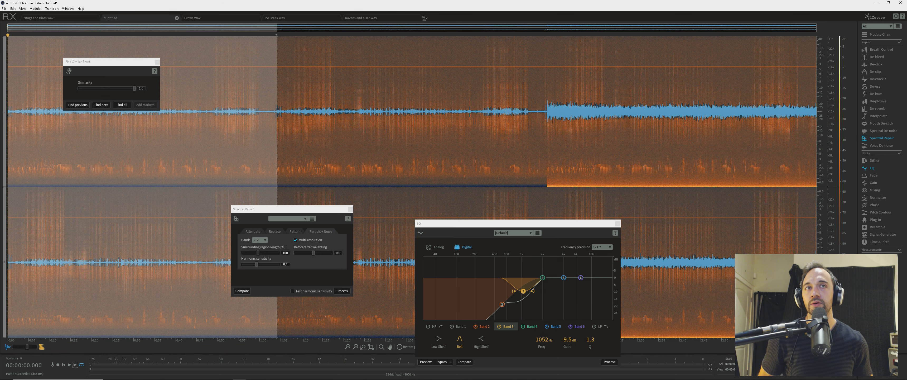
Clear all audio from the Untitled file and paste the repaired recording into it
key("ctrl+a")
key("Delete")
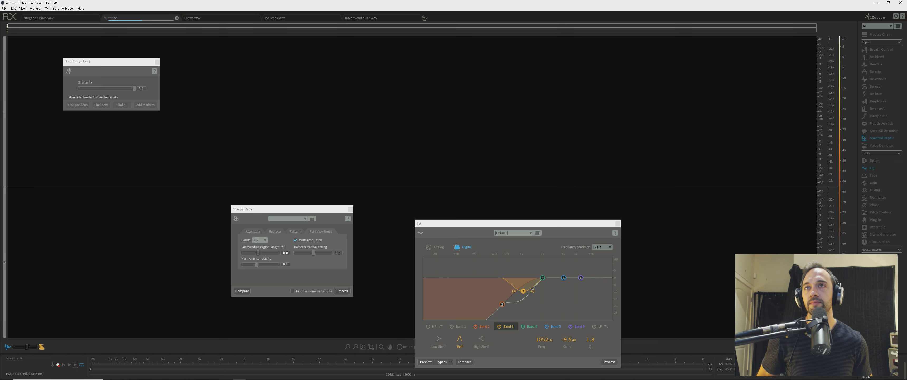
key("ctrl+v")
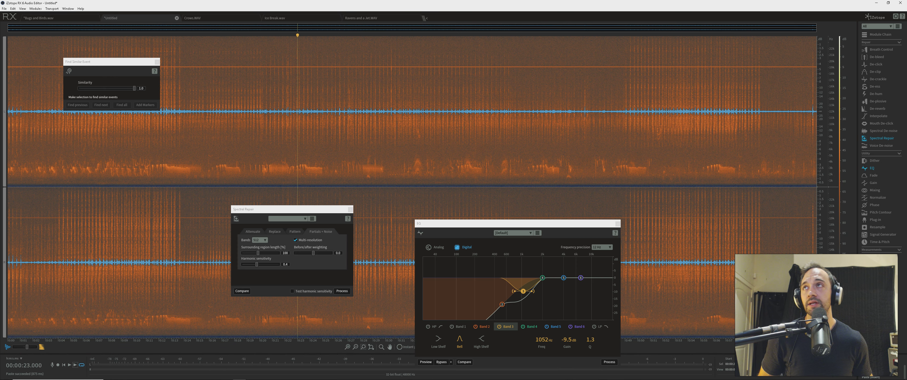
In the Bugs and Birds file, lasso the high-frequency noise above the bird calls over about the first 14 seconds
key("ctrl+a")
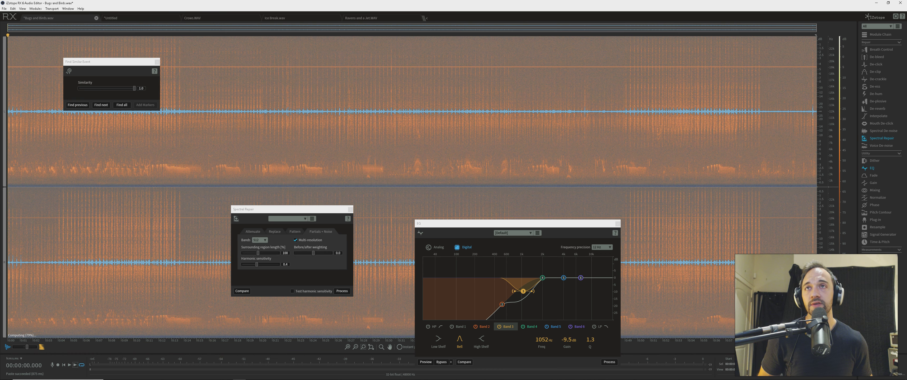
left_click(354, 141)
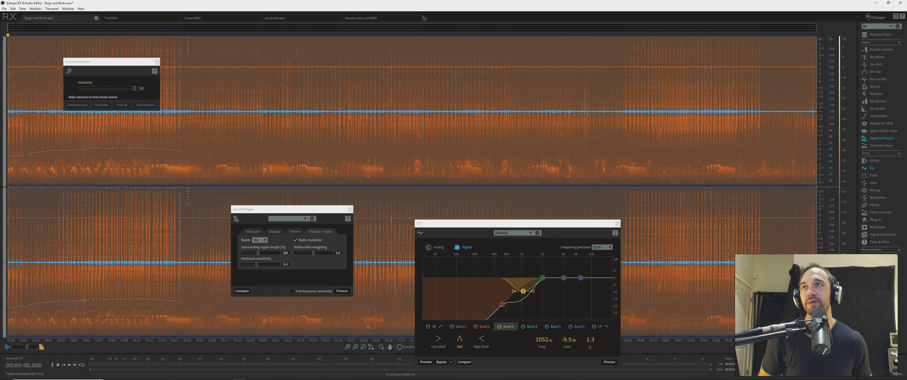
left_click_drag(8, 38, 8, 37)
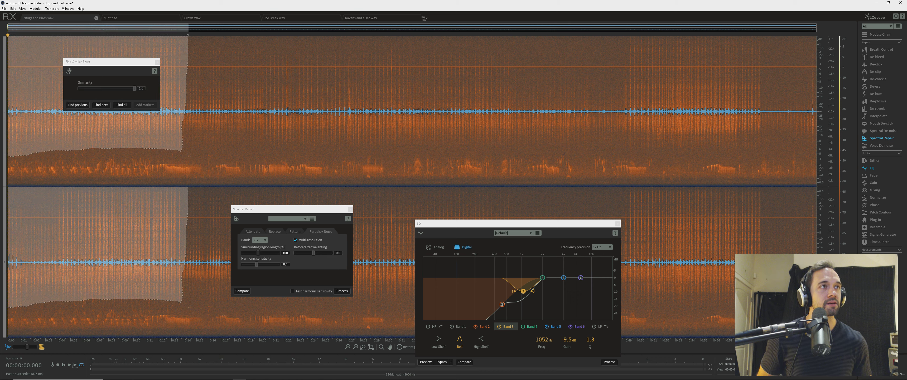
Open Spectral De-noise, learn the noise profile from the lassoed region and preview the reduction
left_click(883, 131)
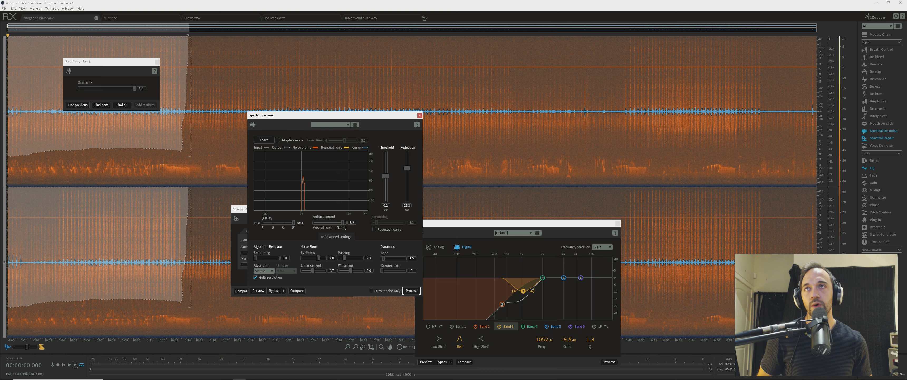
left_click(264, 140)
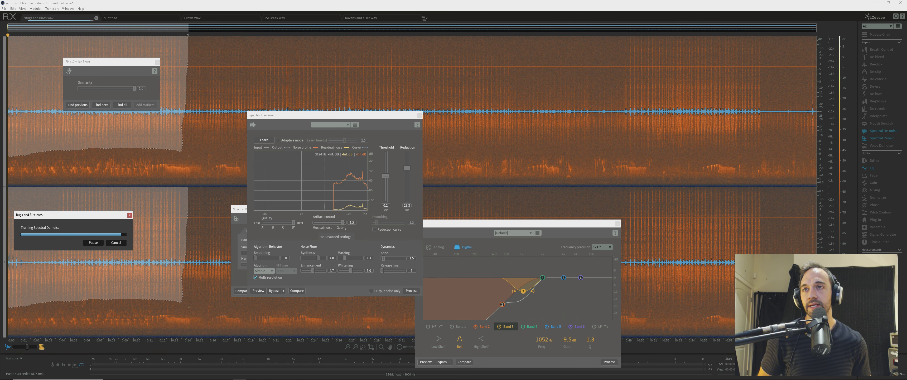
left_click(265, 291)
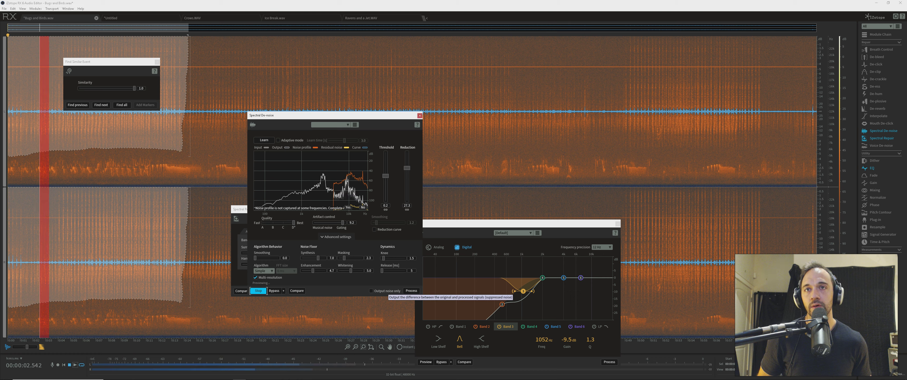
Preview only the removed noise with the threshold near maximum, reduction at 40 and knee at 5.1, and clear the selection
left_click(401, 290)
left_click_drag(386, 175, 407, 153)
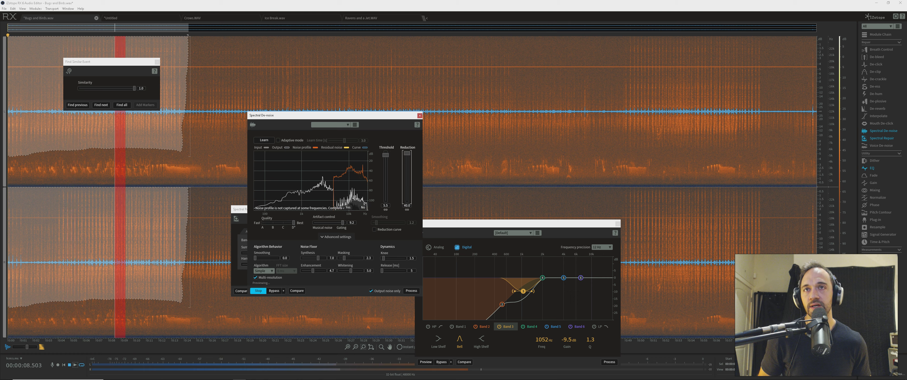
left_click_drag(384, 258, 396, 258)
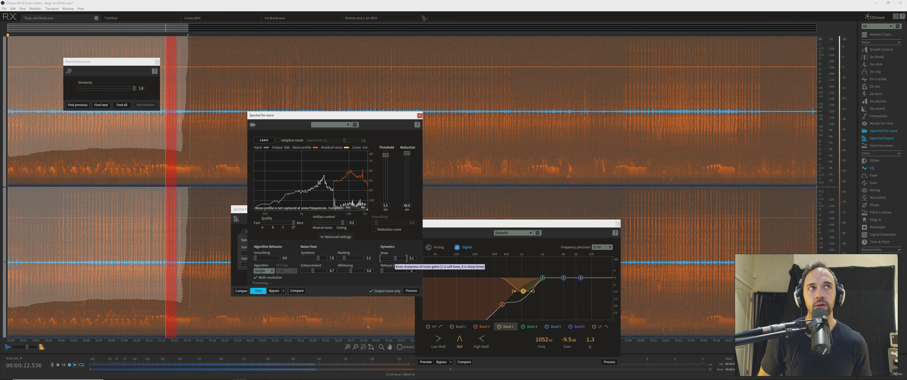
left_click(207, 226)
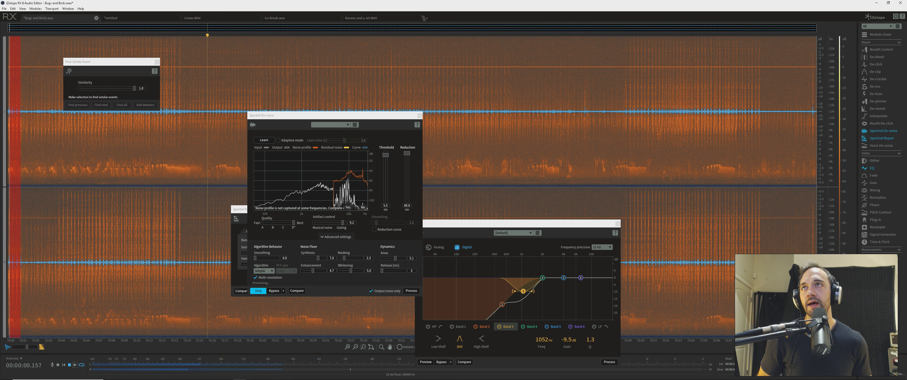
key("space")
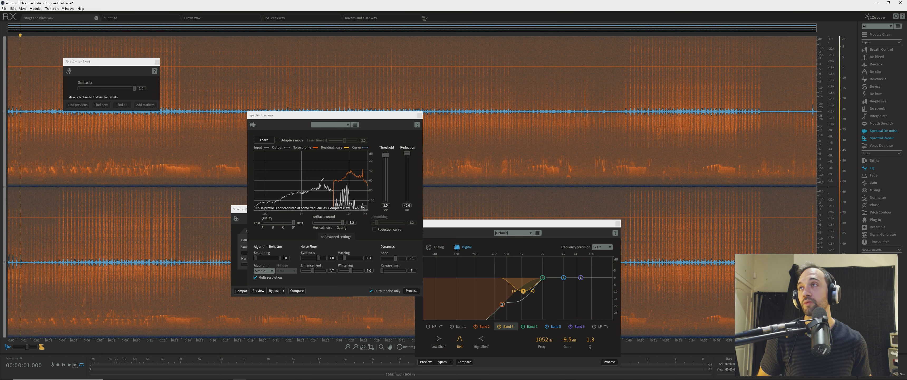
Select a stretch of the steady high-frequency tone and find all similar events with similarity set to 0.0
scroll(22, 226, "up", 5)
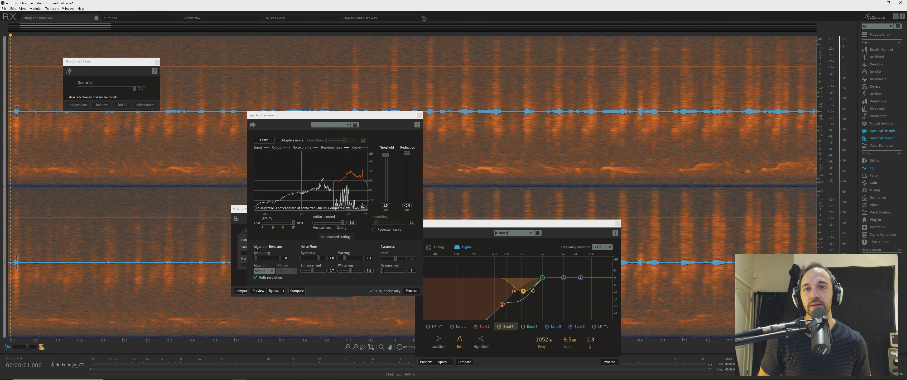
left_click_drag(489, 223, 570, 142)
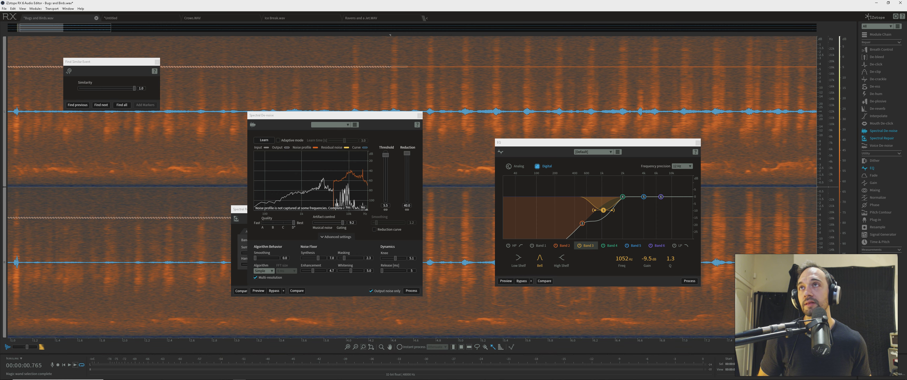
scroll(412, 71, "down", 8)
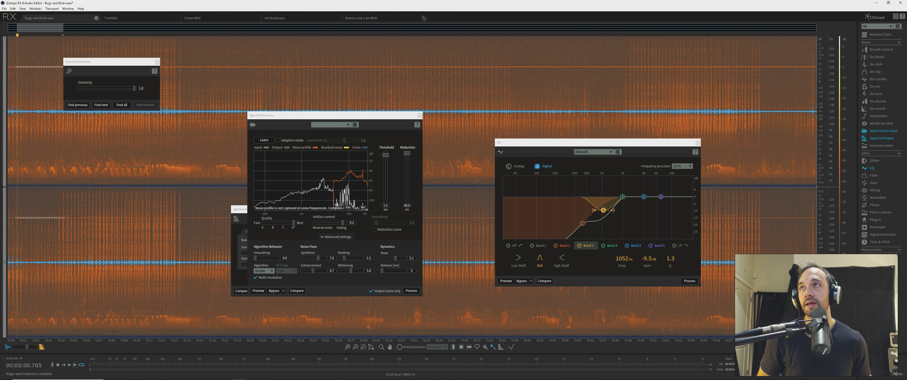
left_click(122, 105)
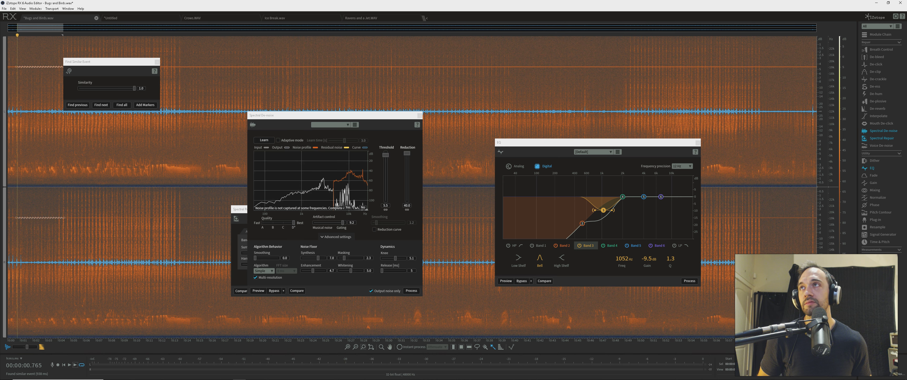
left_click_drag(135, 88, 104, 88)
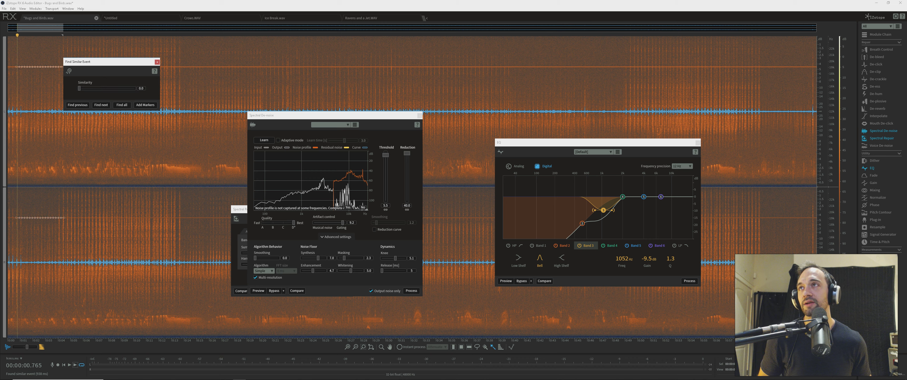
left_click(122, 104)
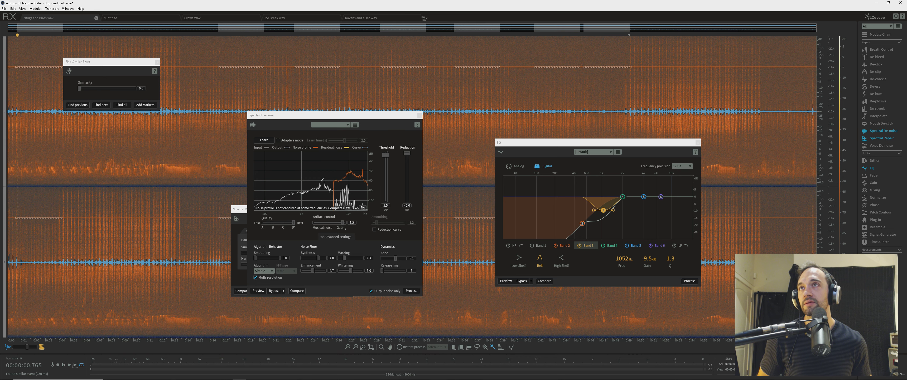
Select the narrow frequency band around the steady high-frequency tone across the full length of the recording
left_click_drag(109, 61, 106, 133)
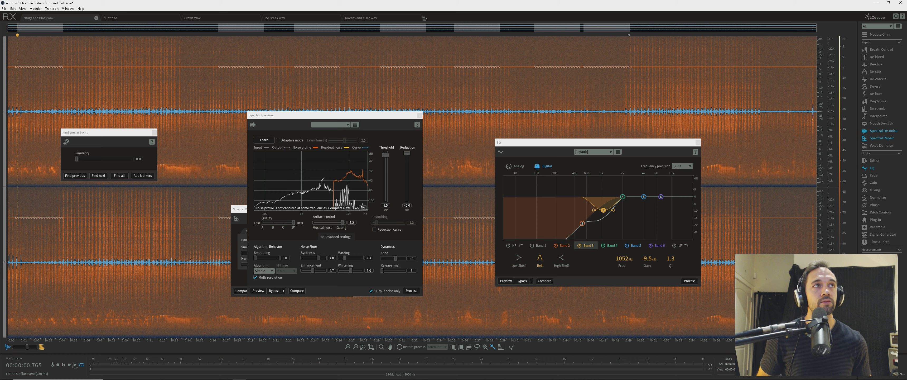
scroll(831, 67, "up", 10)
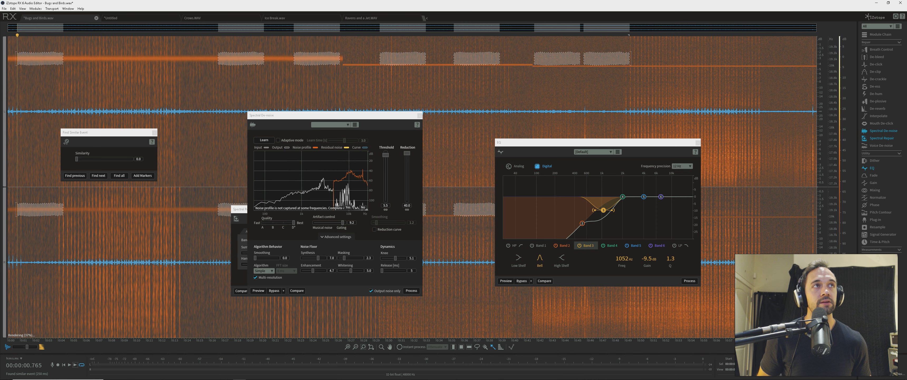
left_click_drag(832, 67, 831, 136)
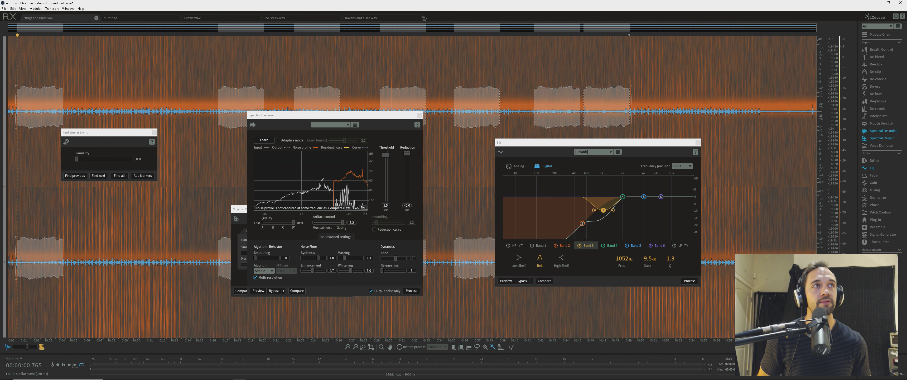
left_click(469, 106)
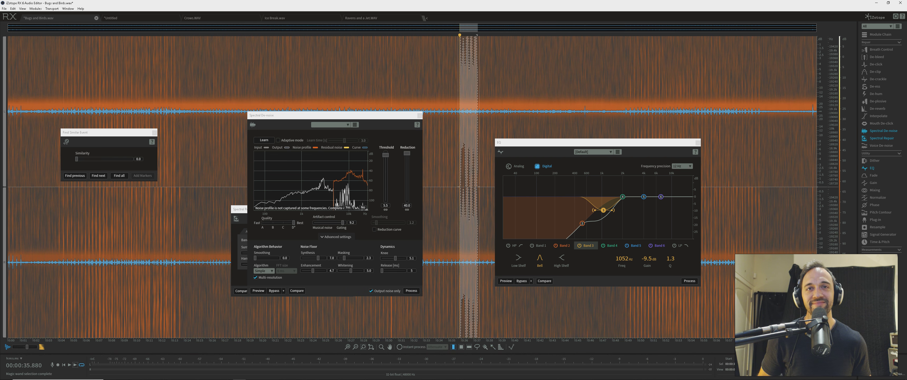
left_click(453, 141)
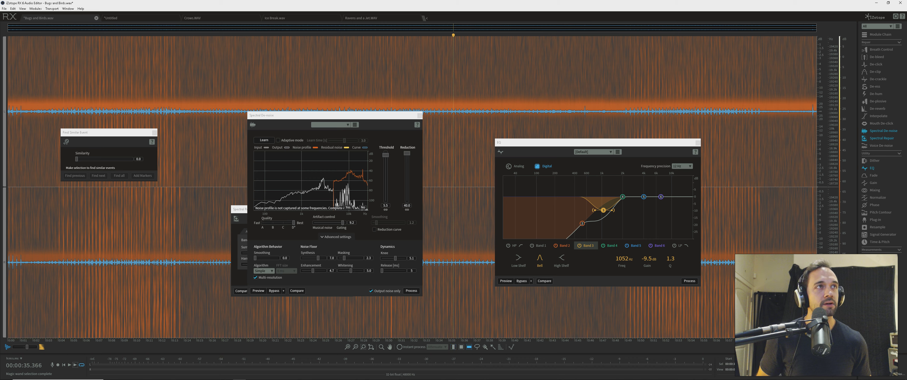
scroll(833, 105, "up", 3)
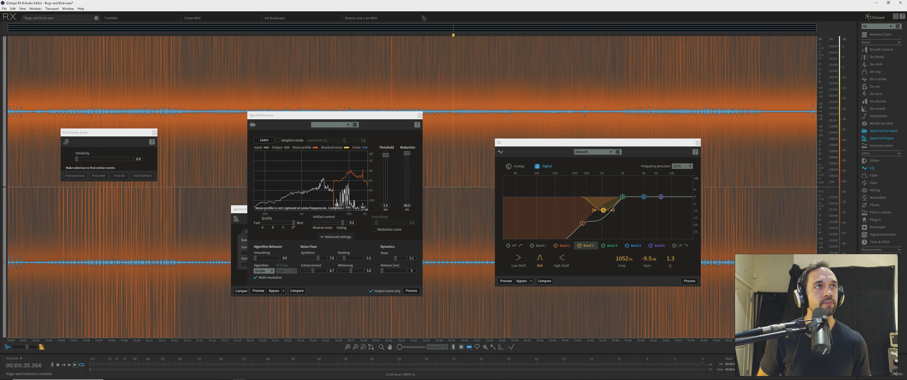
left_click_drag(803, 85, 803, 141)
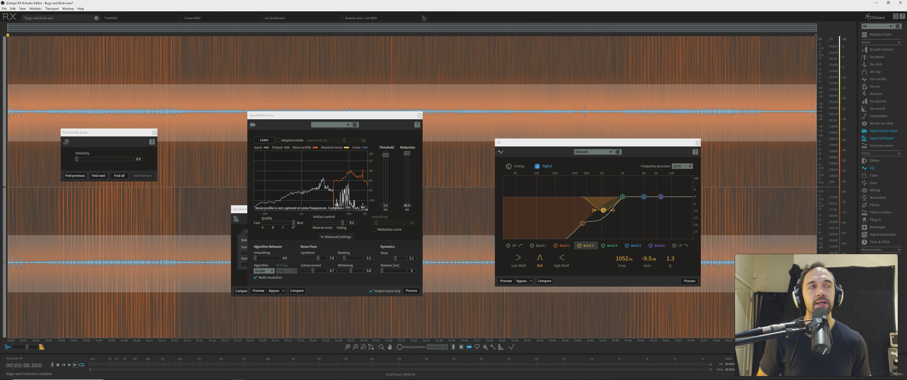
scroll(804, 140, "down", 10)
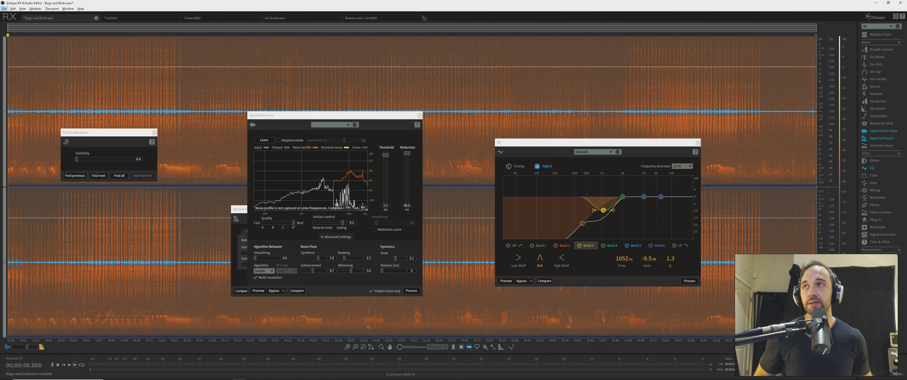
Add Spectral Repair's Attenuate, Pattern, Partials + Noise and Replace modes to the settings comparison
left_click(240, 209)
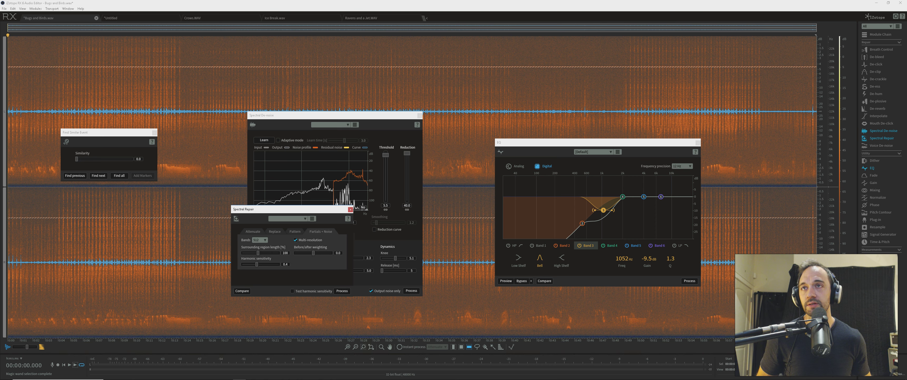
left_click(253, 232)
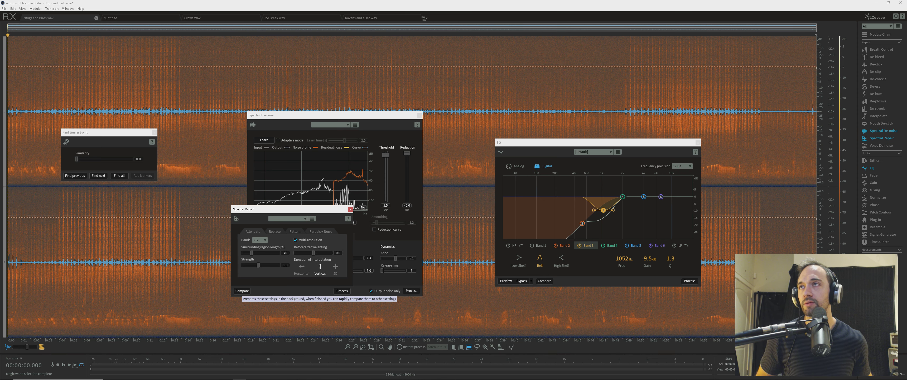
left_click(242, 290)
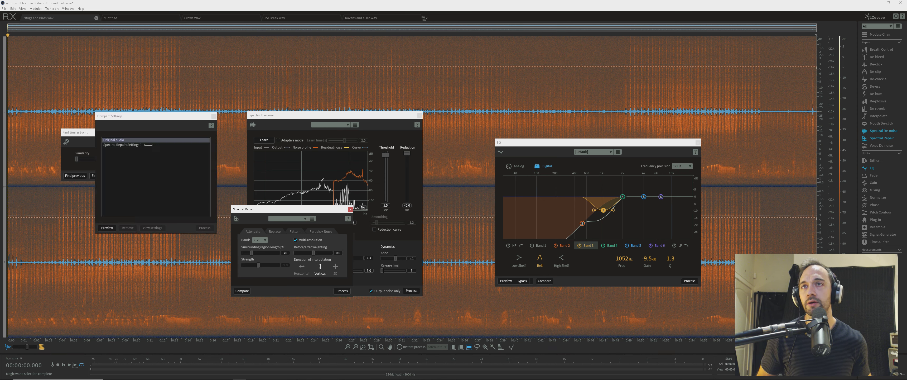
left_click(295, 231)
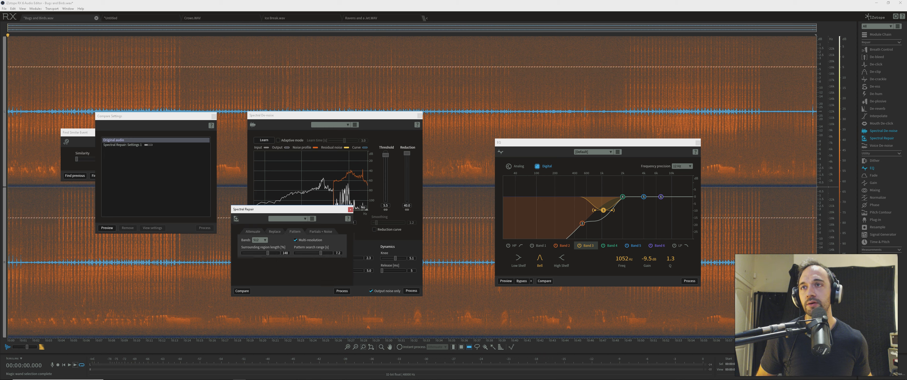
left_click(321, 231)
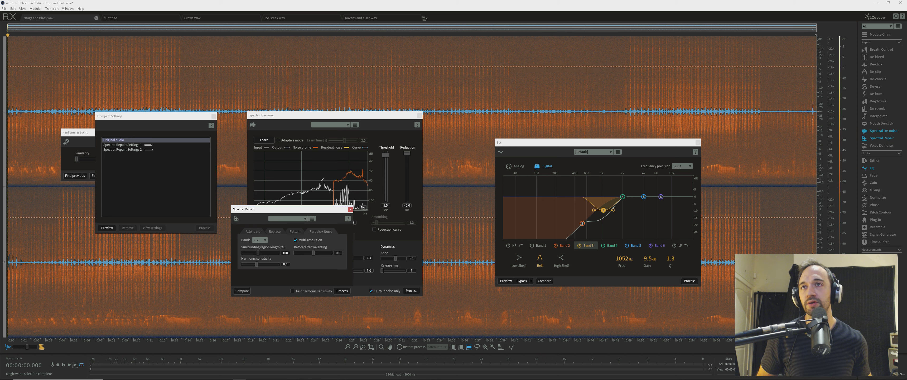
left_click(275, 232)
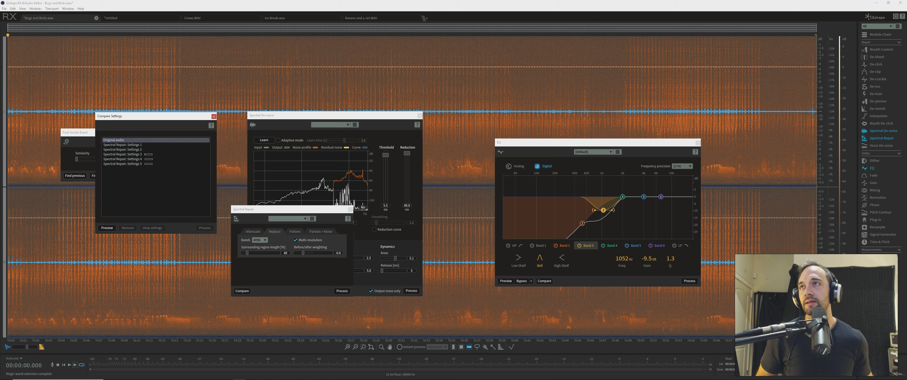
Preview Spectral Repair settings 1 to 5 in turn and return to settings 4, examining the selected band around the tone
left_click(123, 145)
key("space")
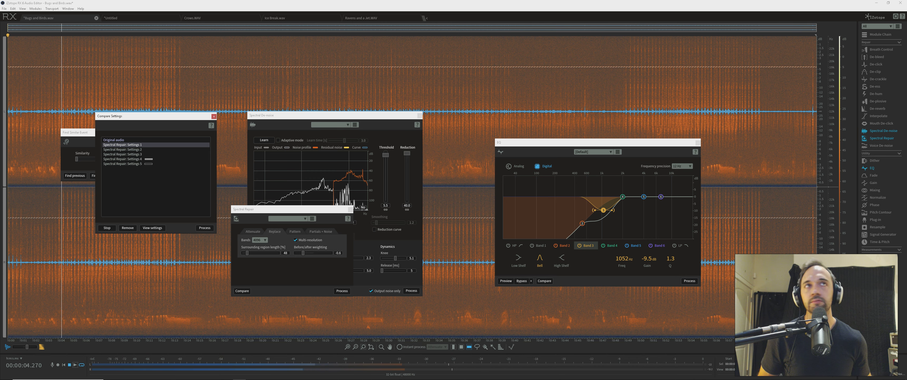
scroll(831, 68, "up", 6)
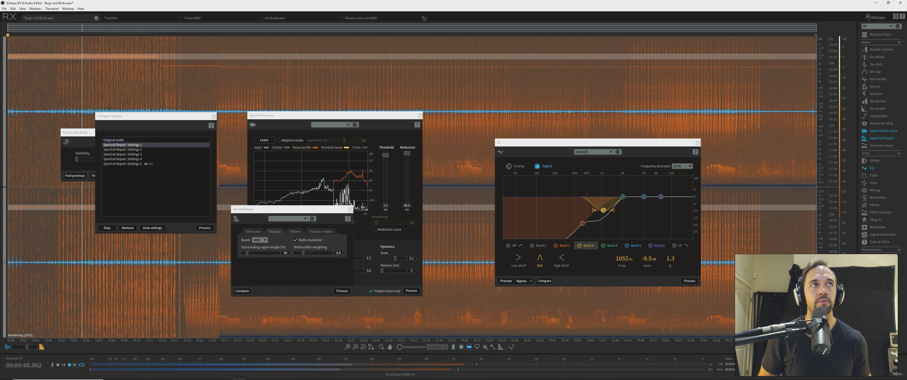
left_click_drag(832, 68, 832, 99)
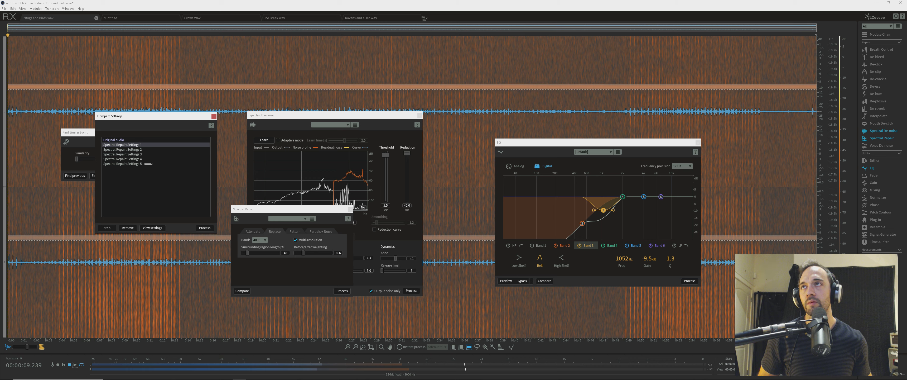
left_click(123, 149)
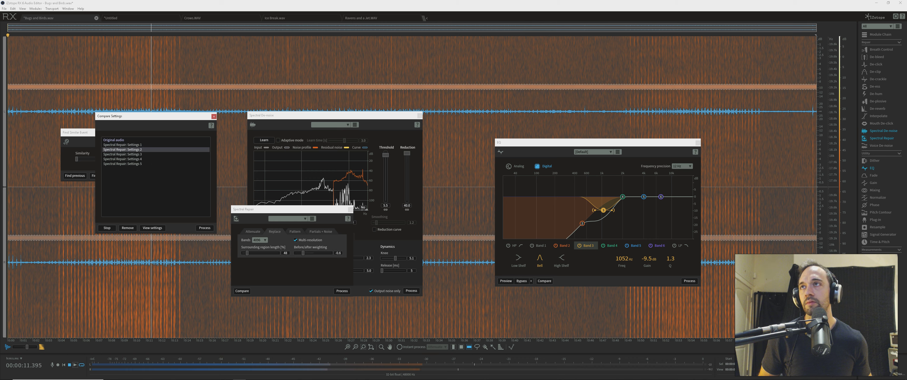
left_click(123, 154)
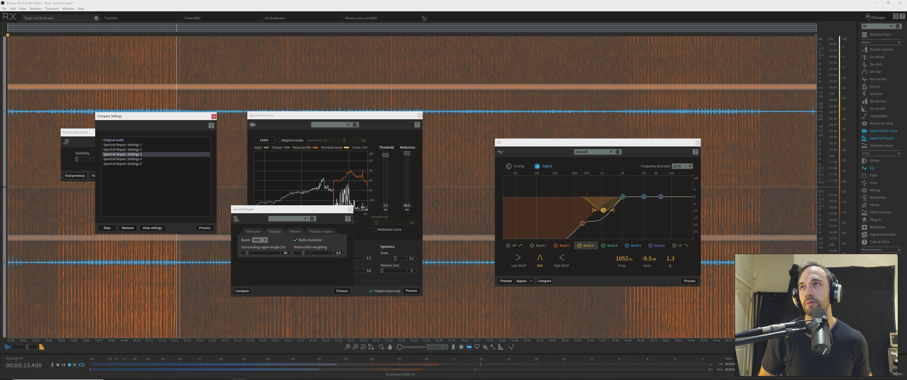
left_click(122, 159)
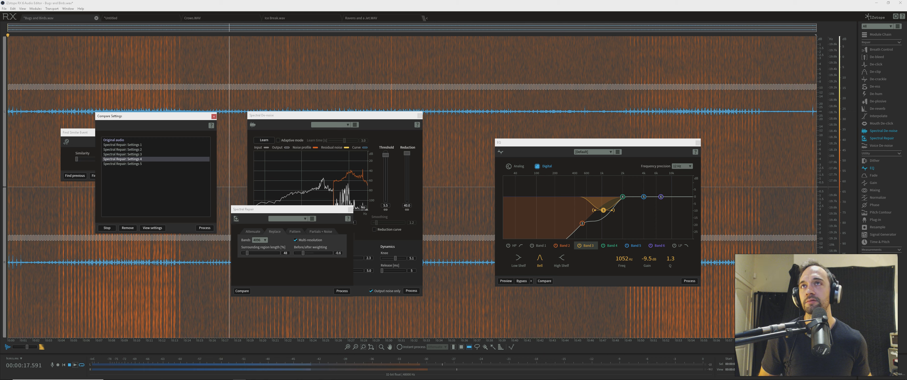
left_click(122, 164)
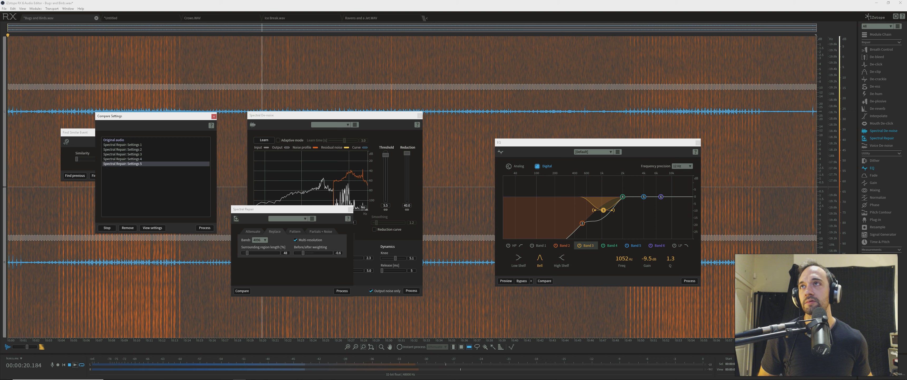
left_click(123, 159)
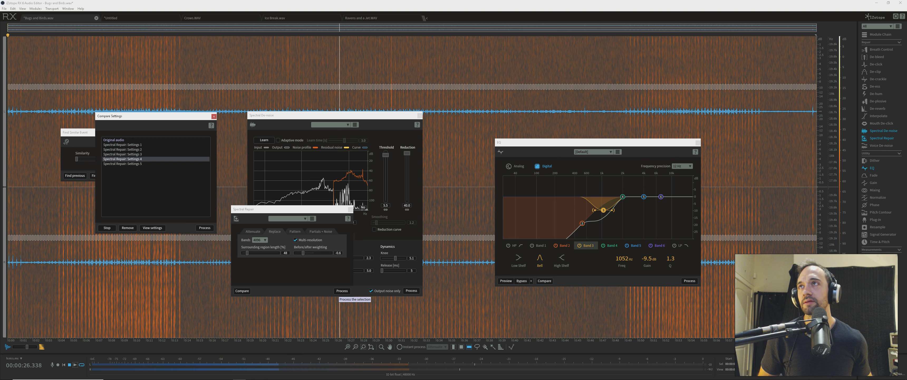
Process the selected frequency band with Spectral Repair in Replace mode and play back the result
left_click(342, 291)
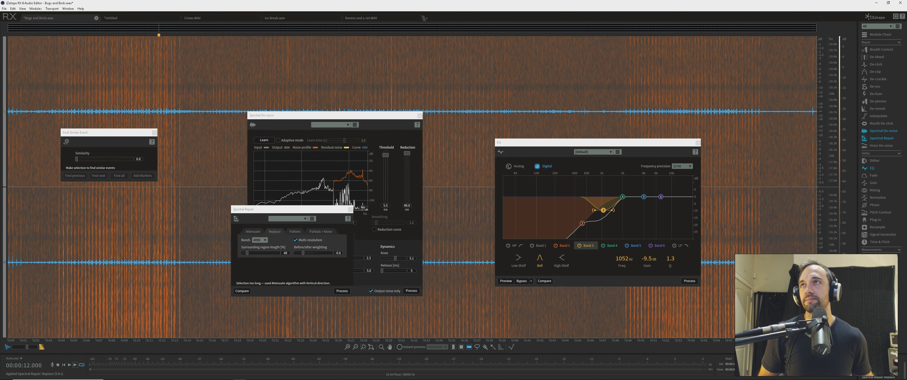
scroll(458, 186, "down", 8)
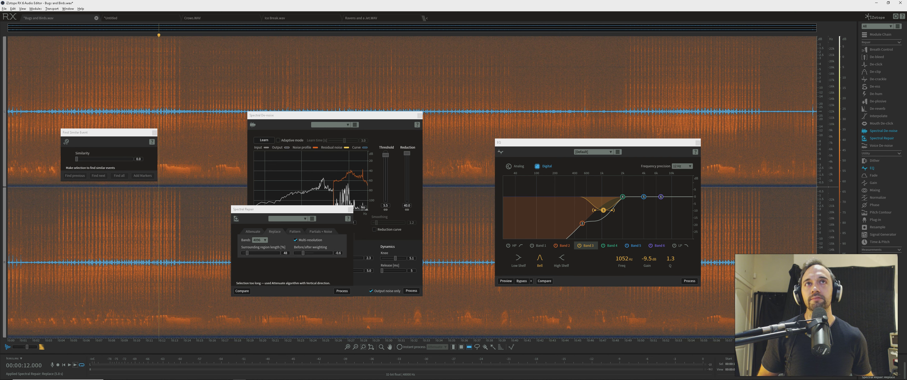
key("space")
key("Escape")
key("space")
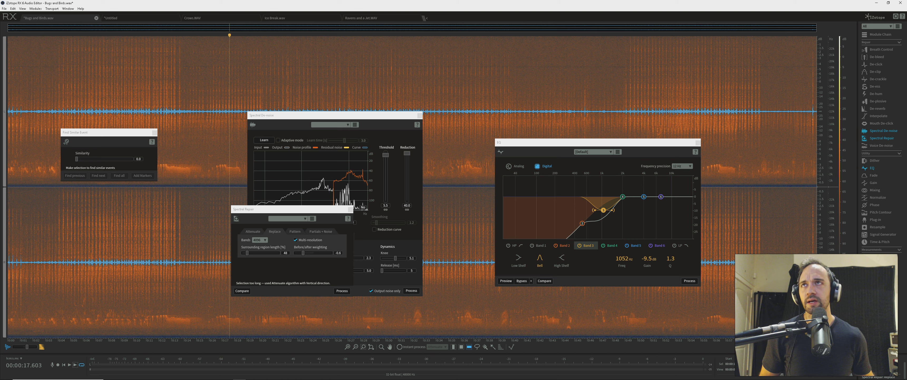
Play the repaired recording from 13.8 s and move the Spectral De-noise window clear of the Spectral Repair window
key("ctrl+a")
left_click(172, 148)
scroll(172, 148, "up", 8)
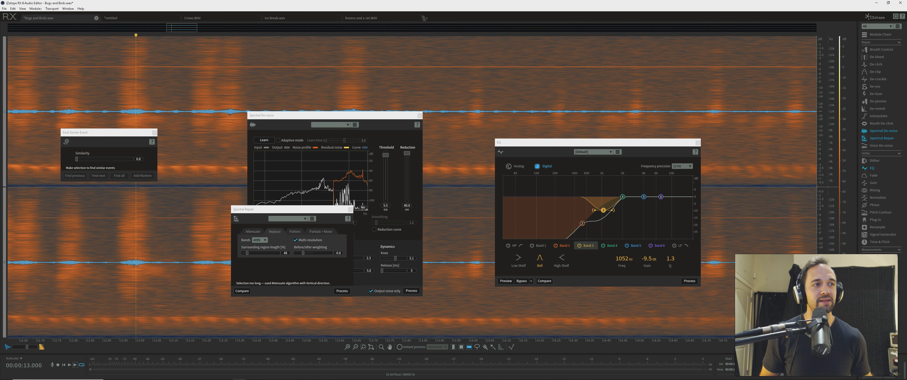
key("ctrl+a")
left_click(402, 67)
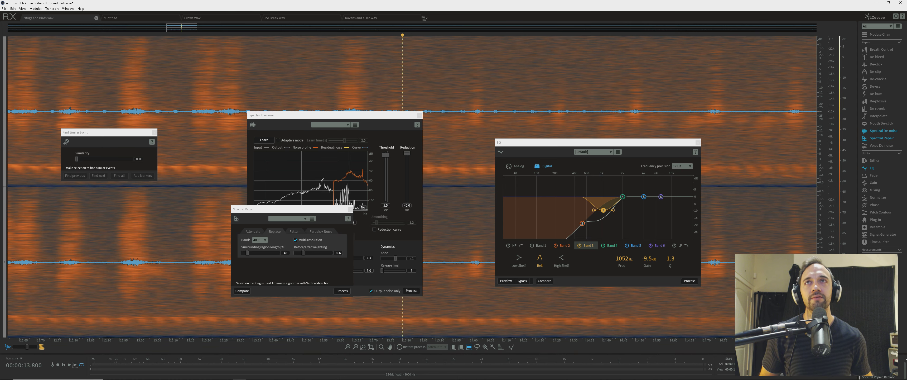
key("space")
key("ctrl+0")
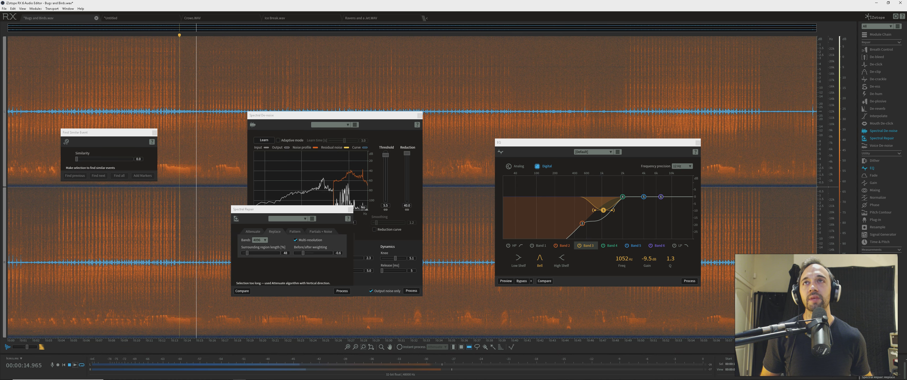
left_click_drag(347, 122, 145, 143)
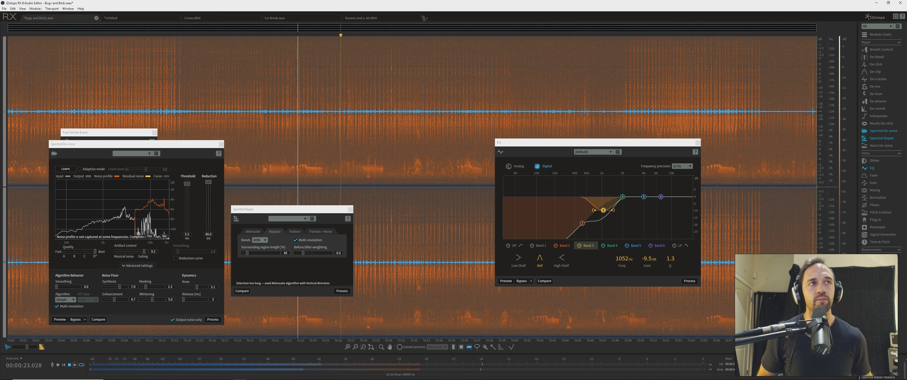
Lasso the high-frequency region from about 6 s to 20 s and learn a Spectral De-noise profile from it
left_click_drag(144, 144, 356, 151)
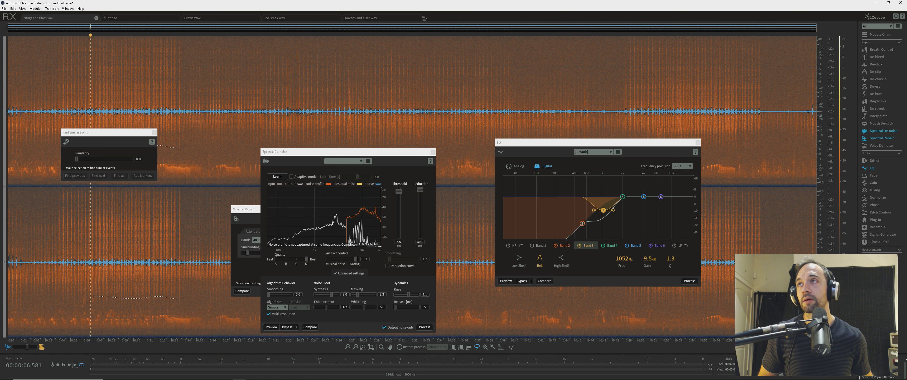
left_click_drag(106, 132, 115, 203)
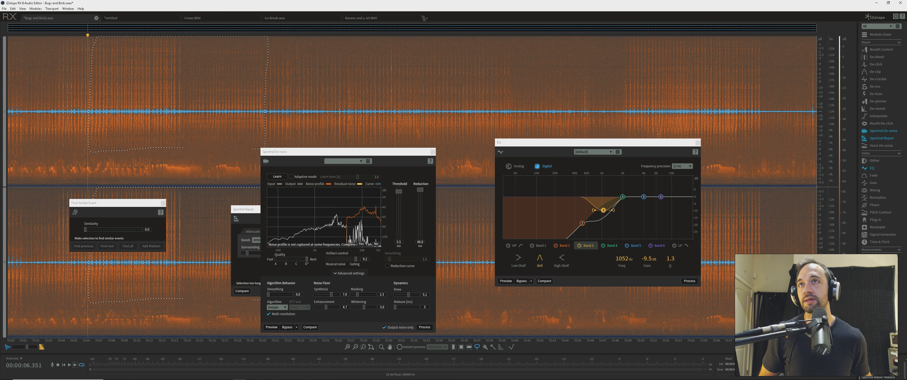
left_click_drag(179, 148, 179, 148)
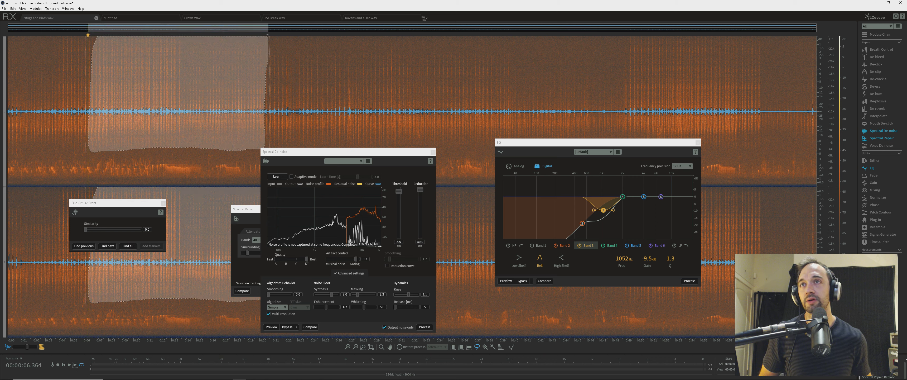
left_click(277, 176)
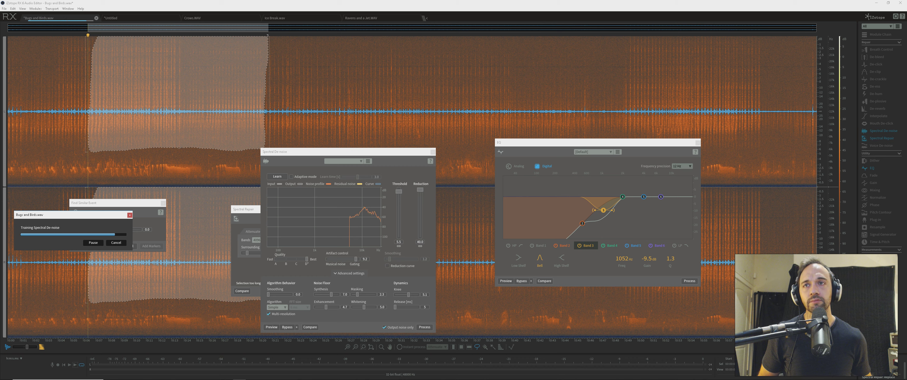
Preview Spectral De-noise while slightly raising the threshold, enabling the reduction curve and turning off noise-only output
left_click(271, 327)
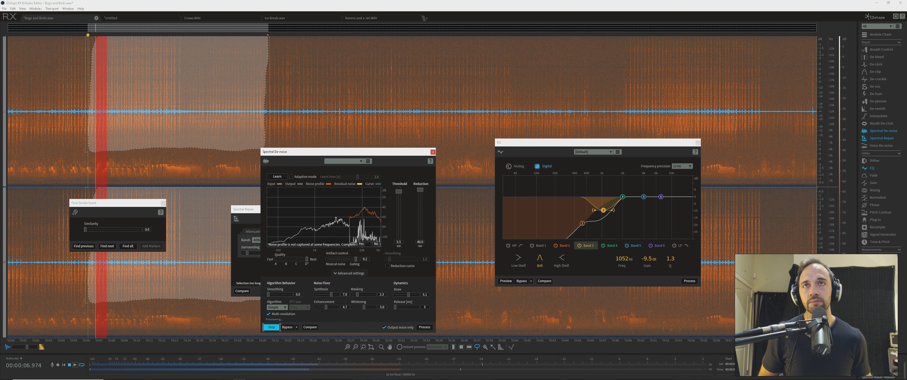
mouse_move(398, 191)
left_mouse_down()
mouse_move(399, 236)
mouse_move(399, 189)
left_mouse_up()
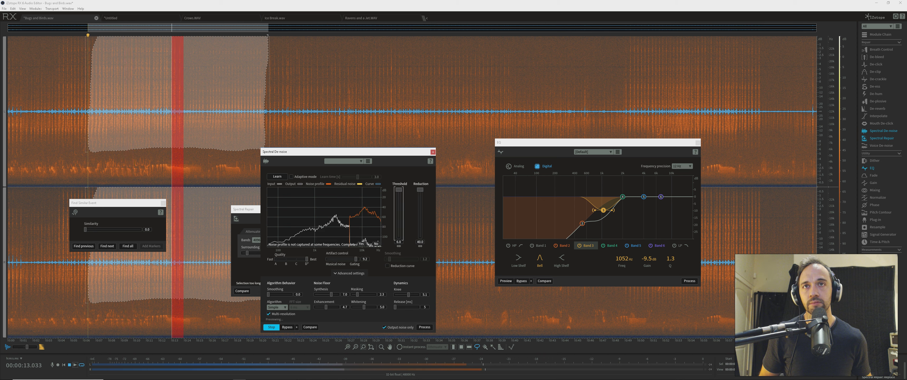
left_click(387, 266)
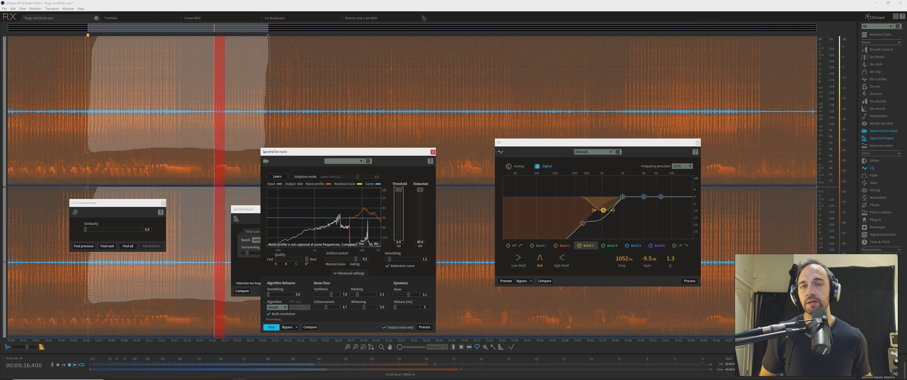
left_click(400, 327)
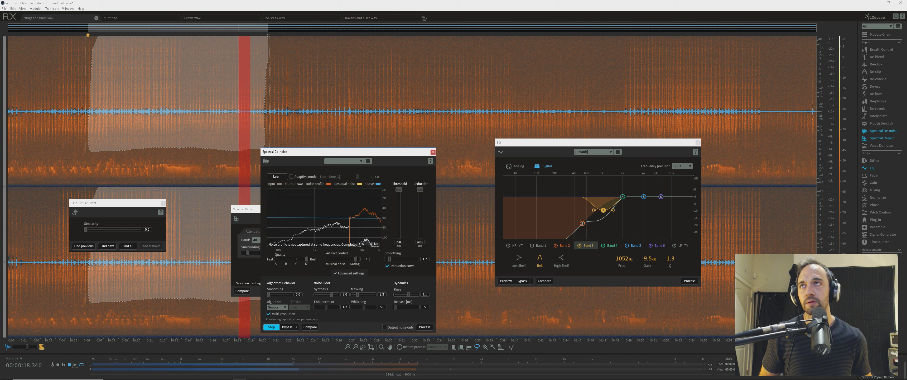
Try processing the lassoed region with Spectral De-noise, undo it, and move the module window clear of the Spectral Repair controls
left_click(424, 327)
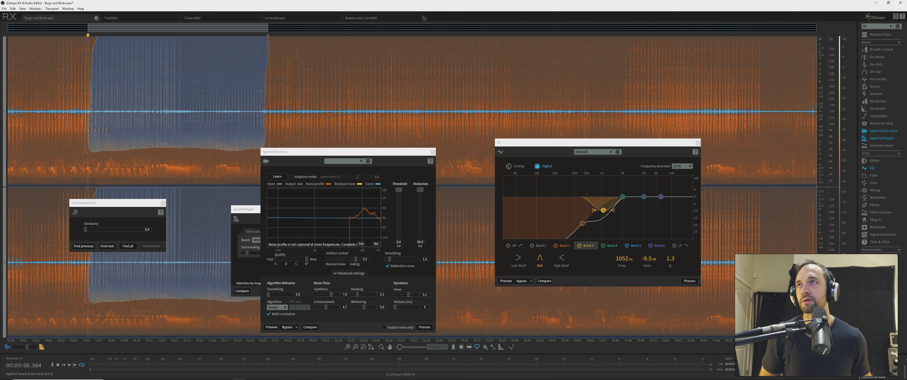
key("ctrl+z")
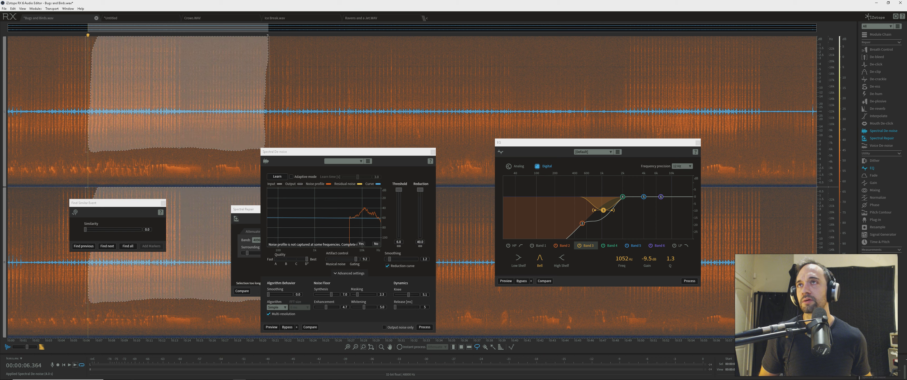
left_click_drag(365, 152, 384, 100)
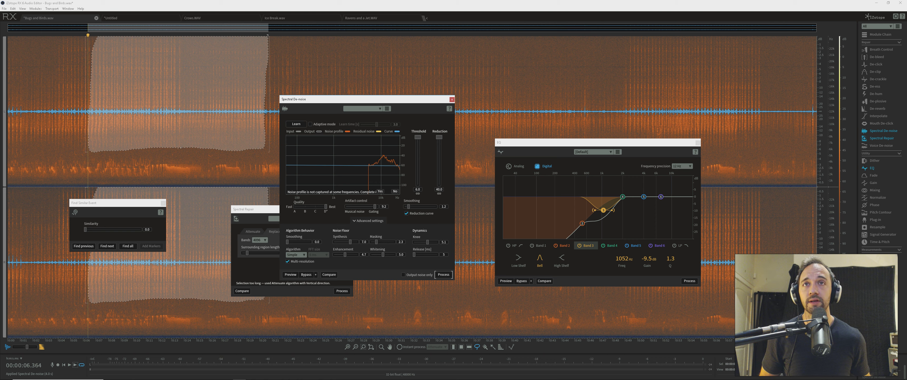
Preview the lassoed region while setting the Spectral De-noise reduction to 38.4 and lowering the knee slightly, keeping release short
left_click(291, 275)
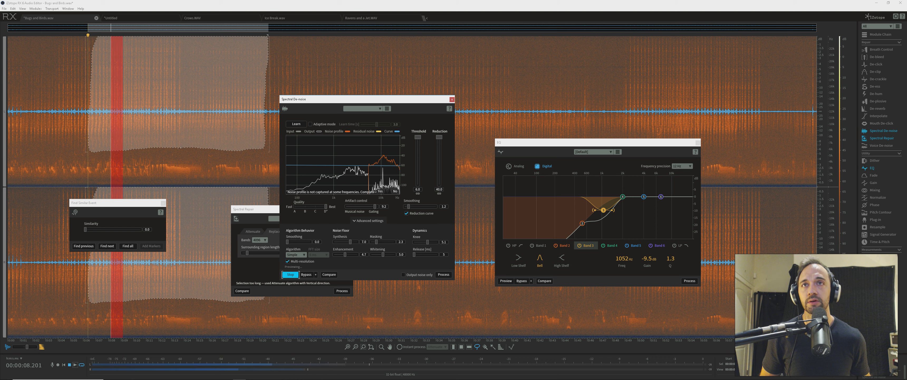
left_click_drag(418, 136, 439, 139)
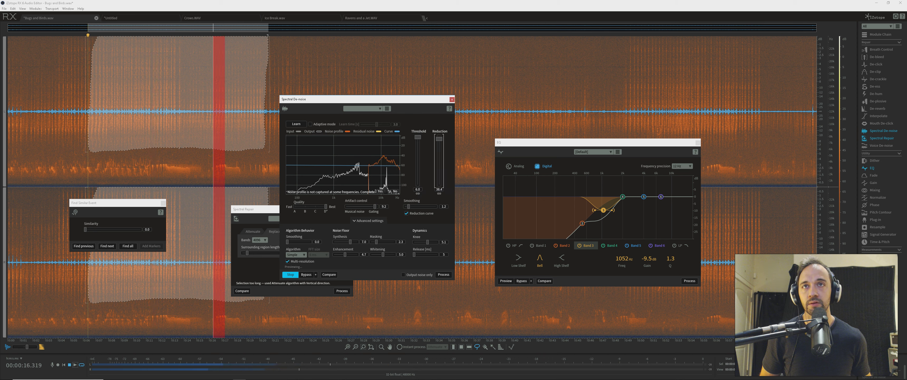
left_click_drag(427, 242, 418, 255)
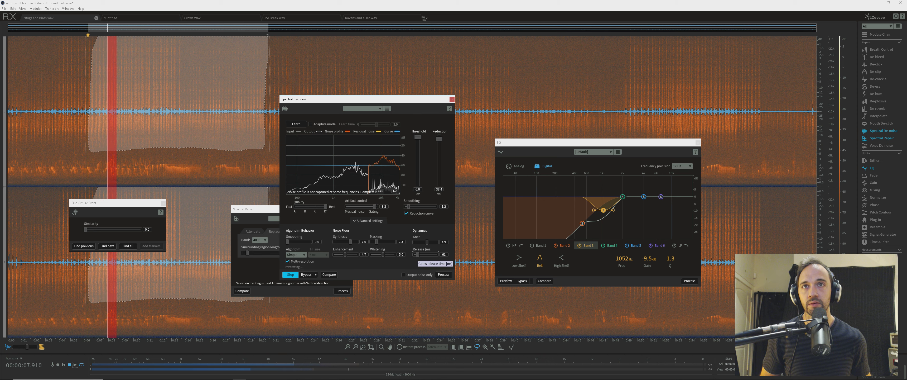
left_click_drag(418, 254, 414, 254)
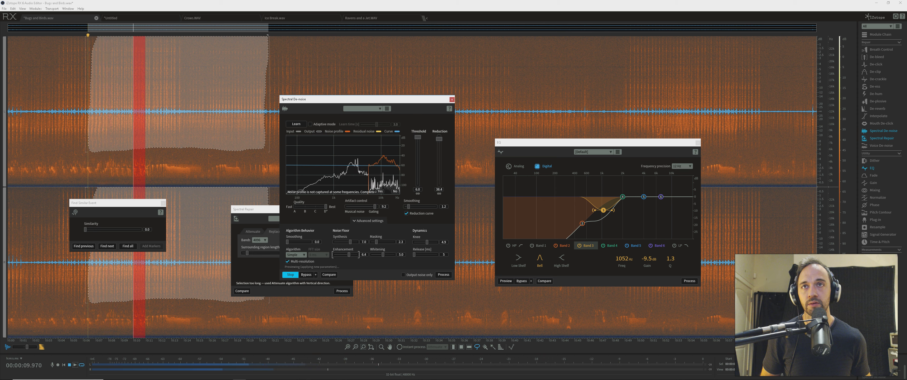
Set whitening to 10.0, enhancement to 5.3 and synthesis to 2.2, checking the removed noise with noise-only output during the preview
left_click_drag(346, 254, 394, 254)
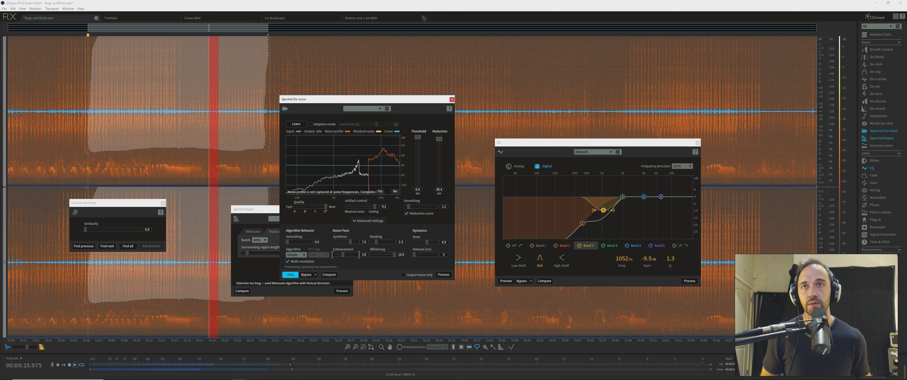
left_click_drag(335, 255, 343, 254)
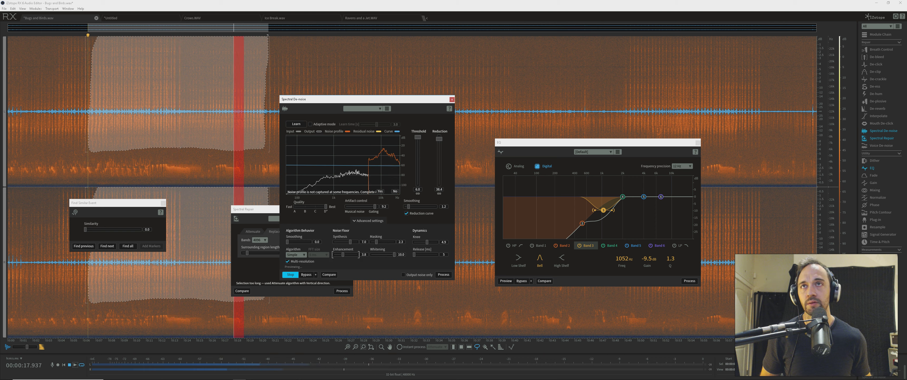
left_click(432, 275)
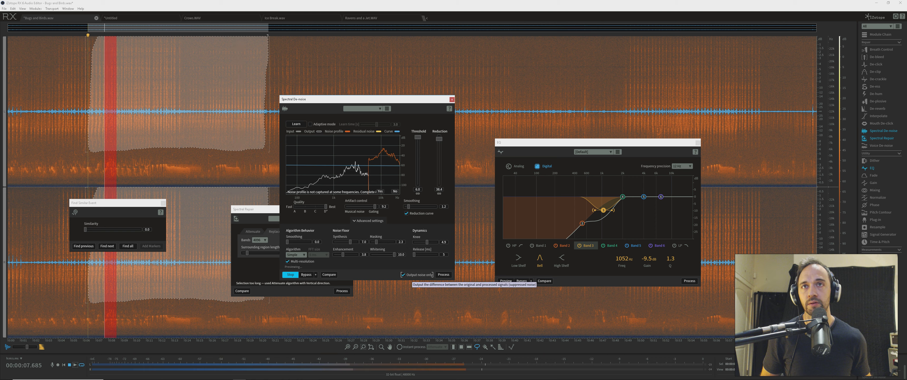
left_click_drag(342, 254, 339, 242)
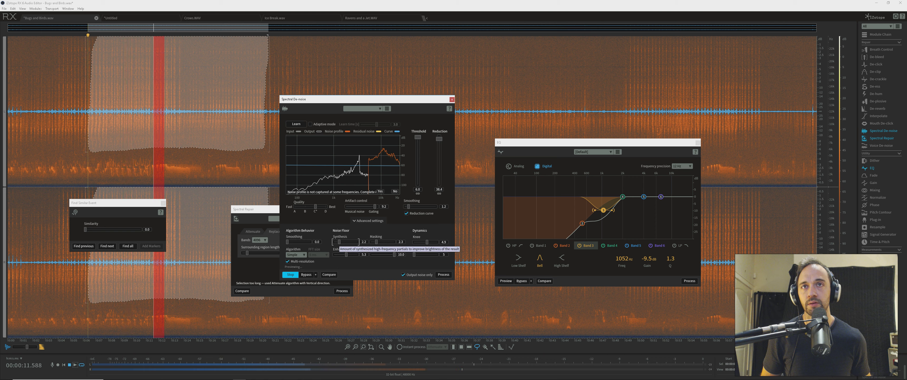
left_click(433, 274)
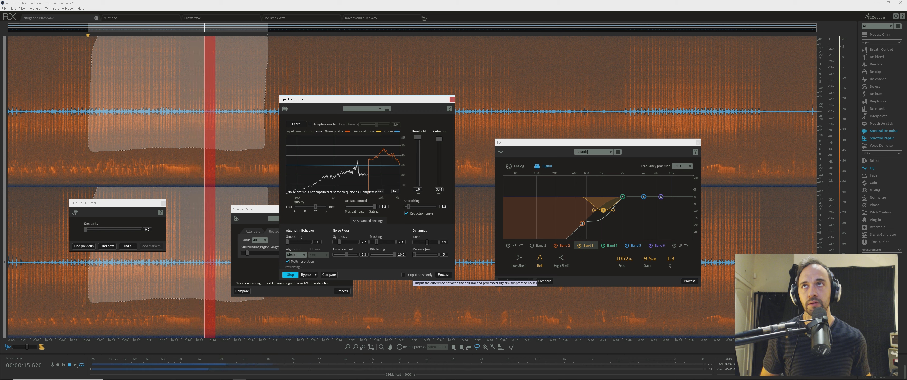
Select the entire recording, process it with Spectral De-noise and play back the result
left_click(175, 225)
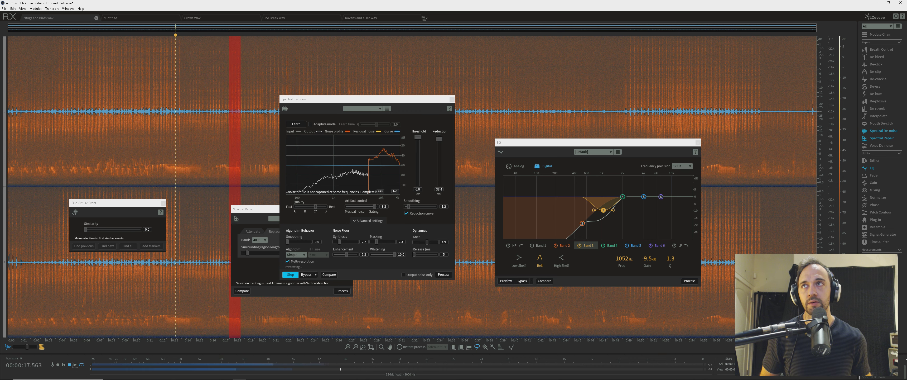
key("ctrl+a")
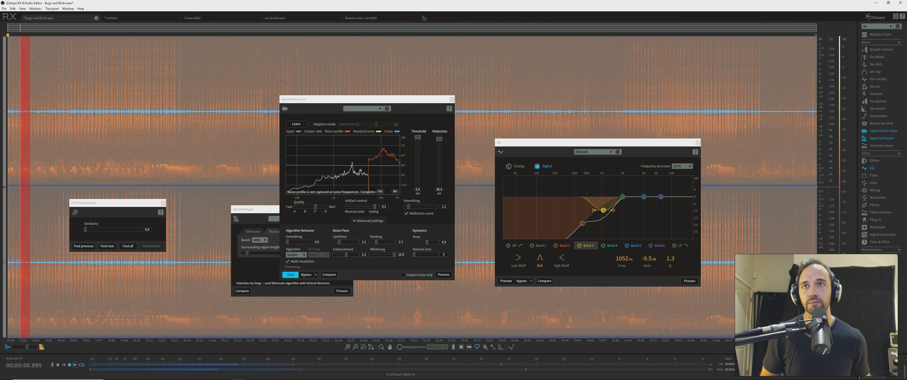
left_click(444, 274)
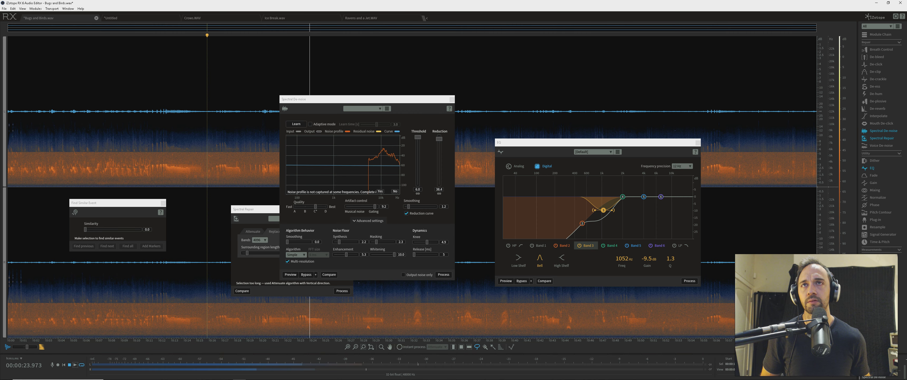
Move the Spectral De-noise window off the upper channel, then undo the whole-file de-noising and compare playback around 15.9 s
left_click_drag(369, 98, 195, 194)
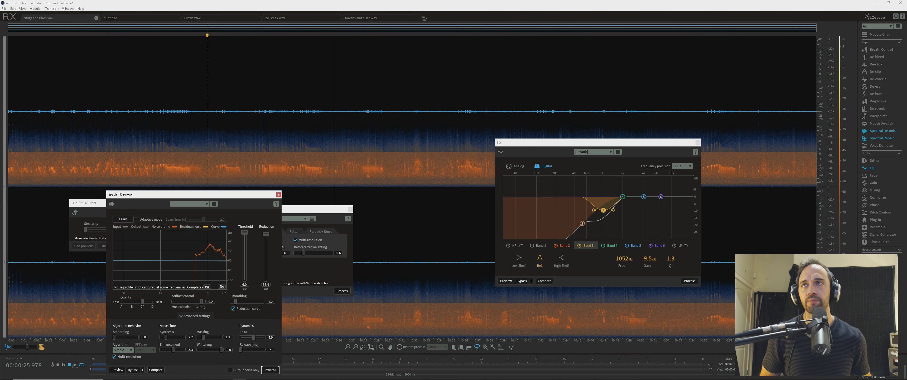
key("space")
left_click(196, 151)
key("ctrl+z")
key("space")
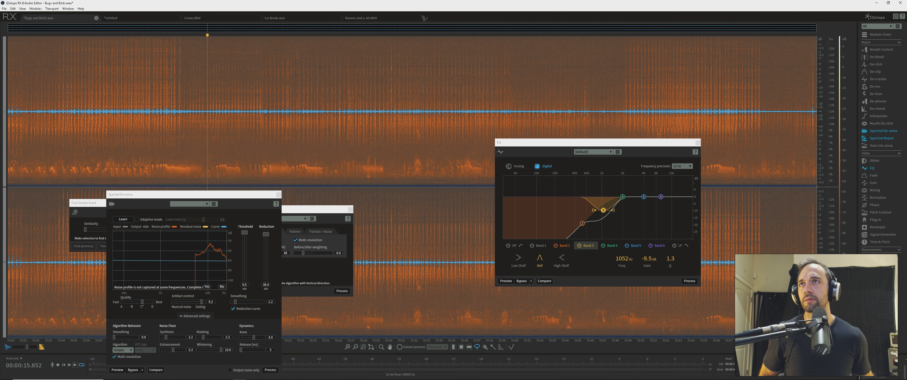
Copy the entire Bugs and Birds recording and paste it over the deleted contents of the Untitled file
key("ctrl+a")
key("ctrl+c")
key("ctrl+Tab")
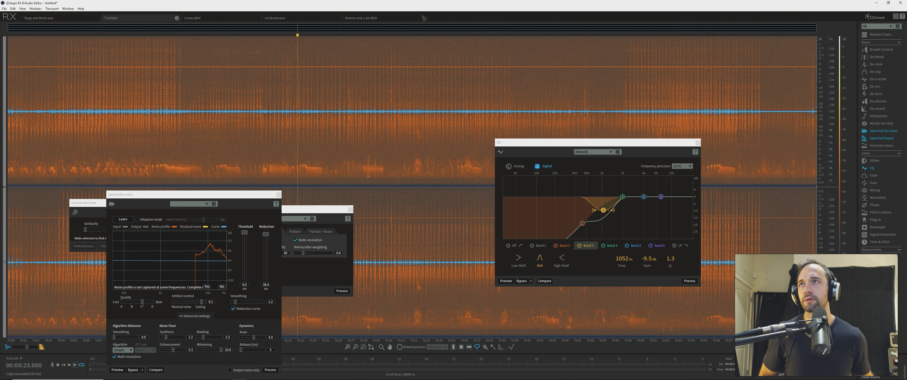
key("ctrl+a")
key("Delete")
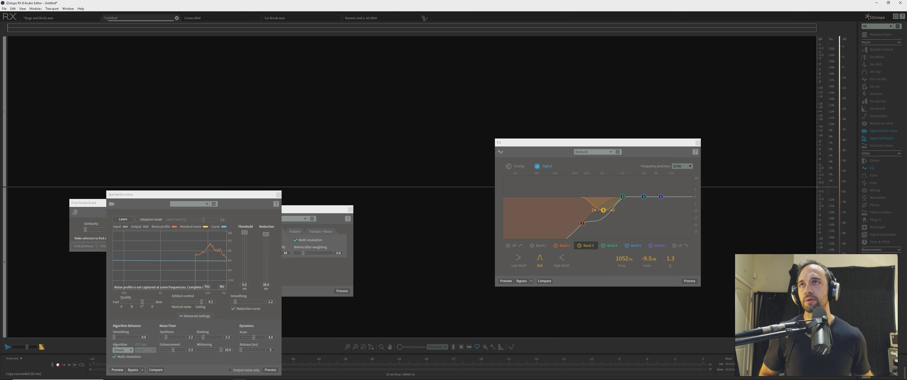
key("ctrl+v")
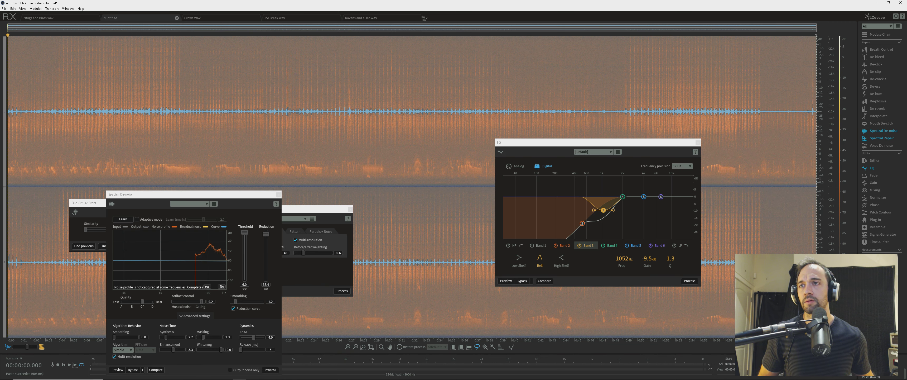
Process the Untitled copy with Spectral De-noise, and the original Bugs and Birds recording with Output noise only enabled
left_click(215, 134)
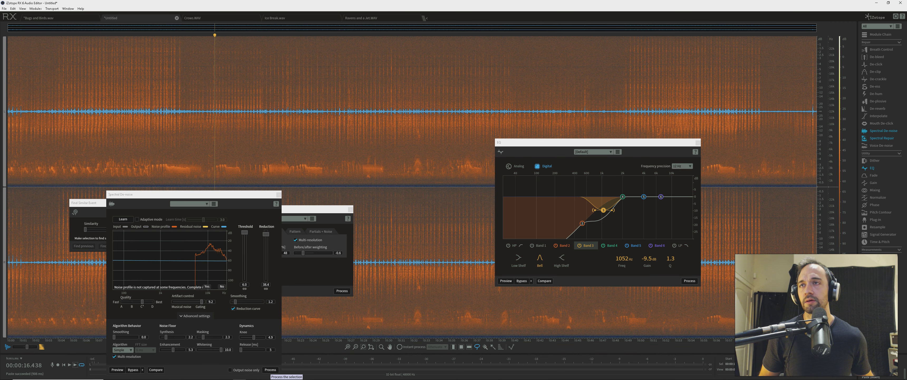
left_click(270, 369)
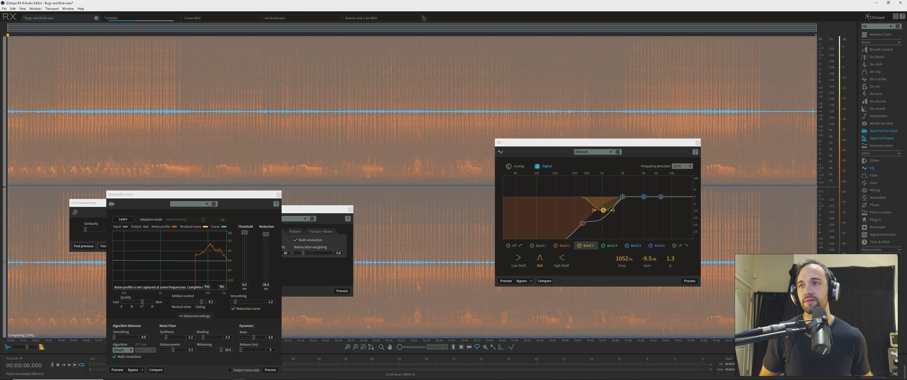
left_click(235, 369)
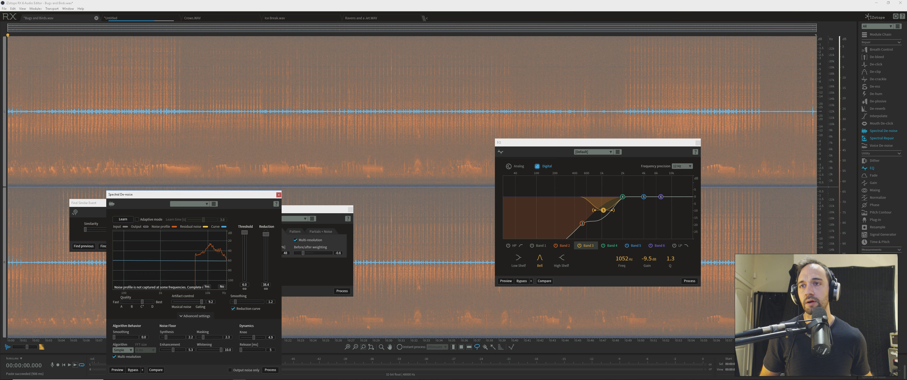
left_click(270, 369)
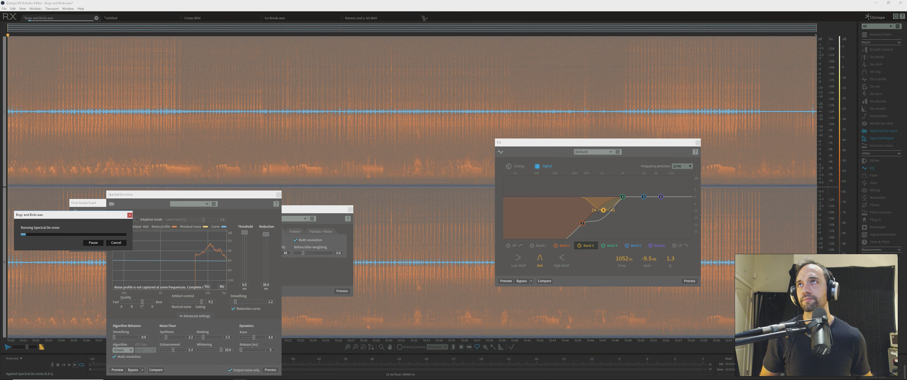
Examine the de-noised spectrogram of the Untitled copy around 18.6 s
left_click(136, 18)
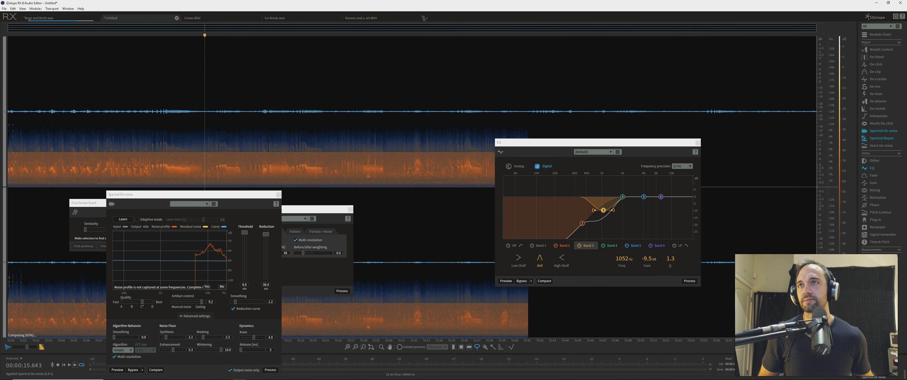
left_click(242, 116)
scroll(242, 117, "up", 7)
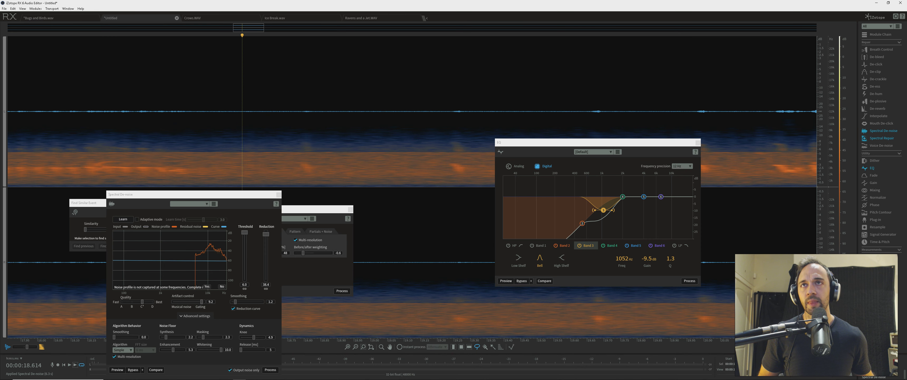
scroll(242, 117, "down", 4)
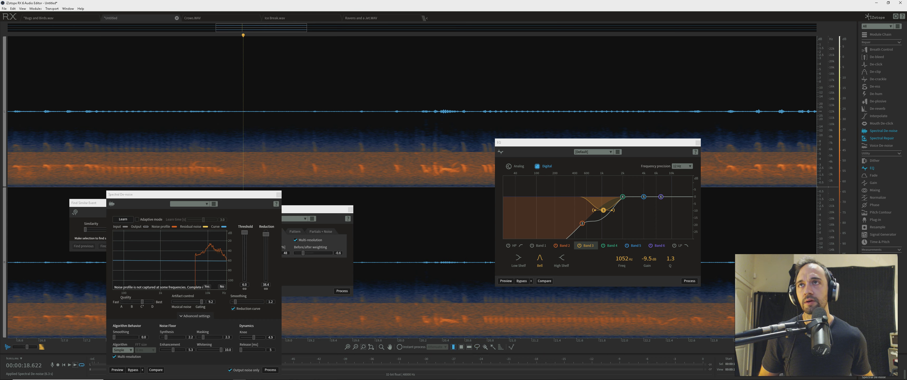
Learn a Spectral De-noise noise profile from a short selection near 18.6 s, and tune Threshold and Reduction while previewing it
left_click_drag(235, 117, 253, 117)
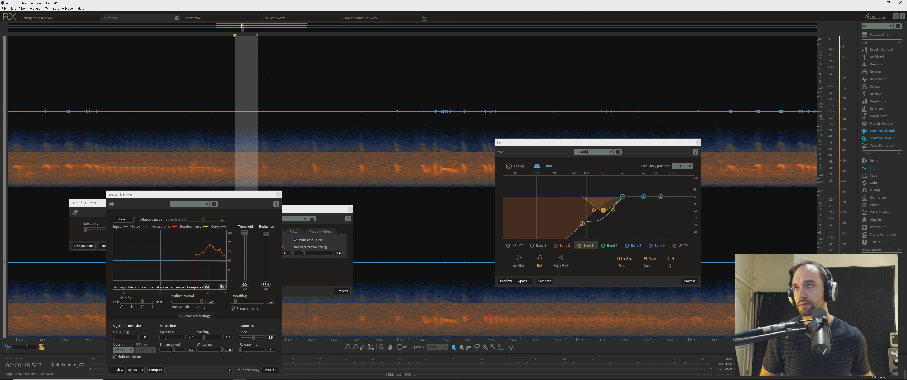
left_click(123, 220)
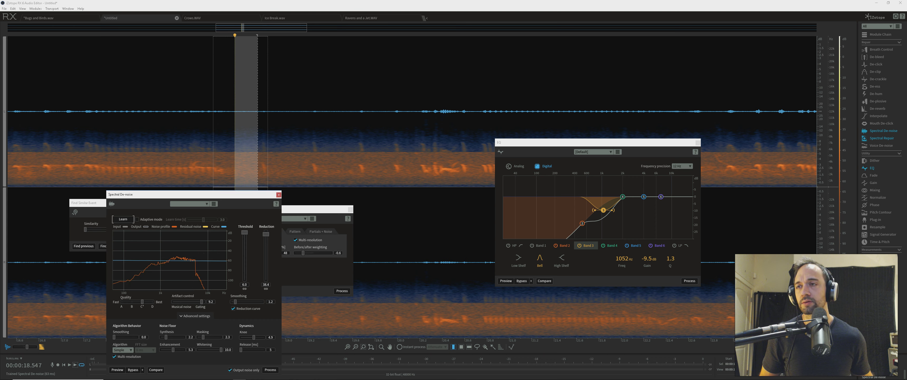
left_click(117, 369)
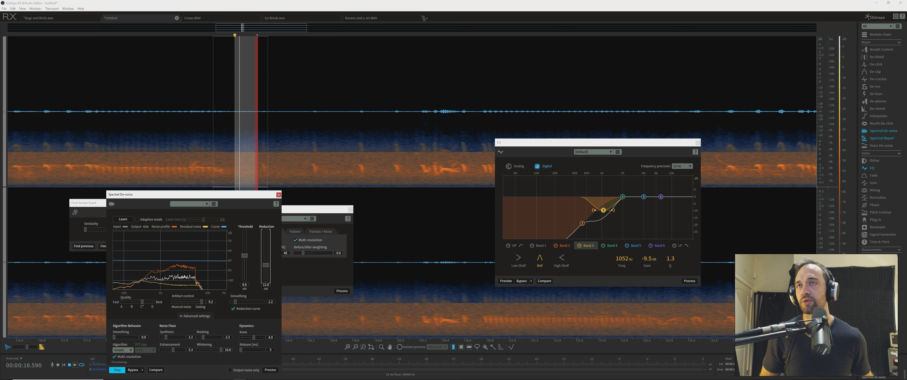
left_click_drag(266, 265, 244, 250)
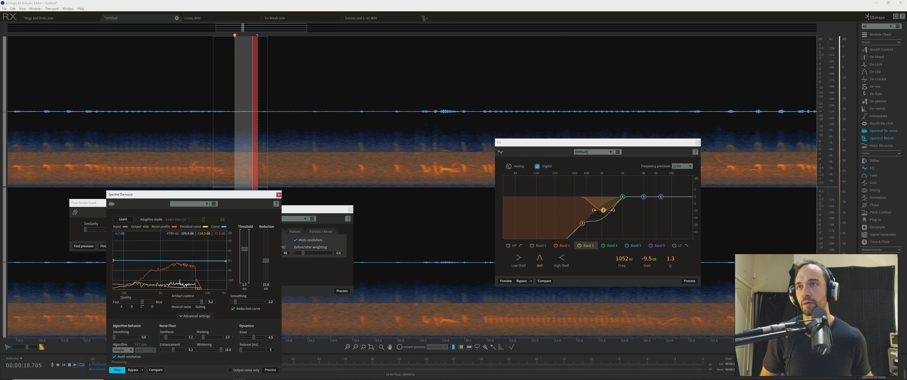
left_click_drag(266, 260, 266, 257)
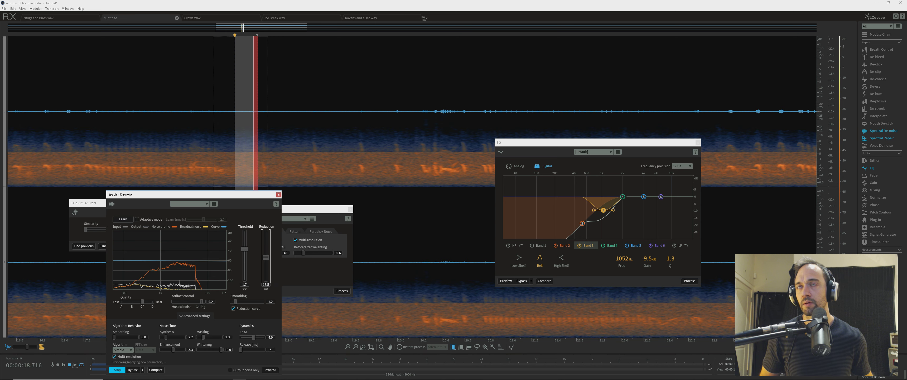
Preview the de-noising over the wider recording from about 3 s, with Reduction at 16.5 and Threshold reset to 0.0
left_click(49, 211)
scroll(49, 211, "down", 8)
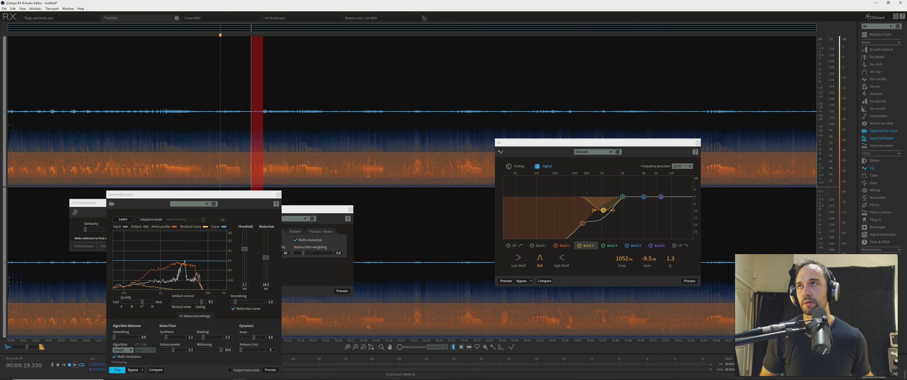
left_click(49, 212)
left_click(117, 369)
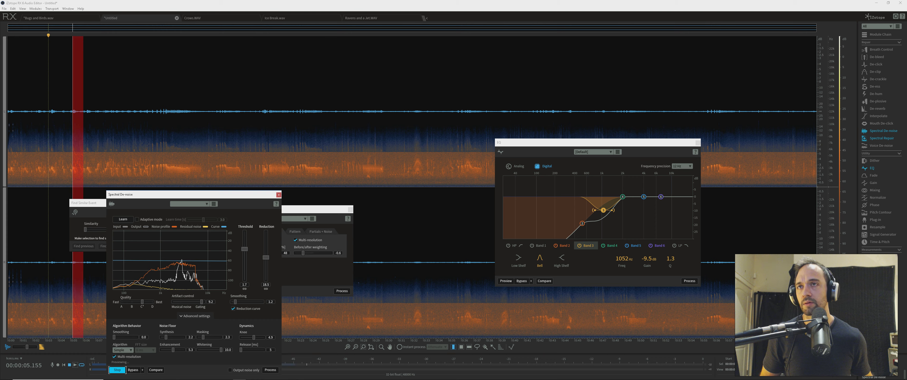
left_click_drag(266, 257, 266, 260)
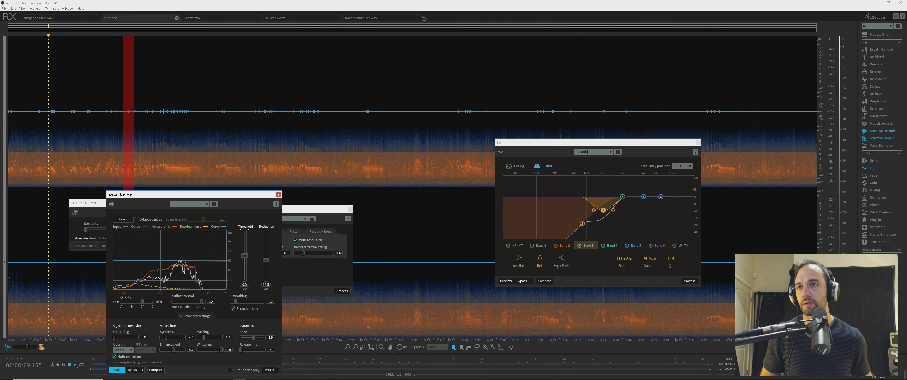
double_click(244, 249)
Audition only the removed noise with a lower Threshold and Reduction at 10.2, and rescale the spectrogram's frequency axis
left_click(230, 370)
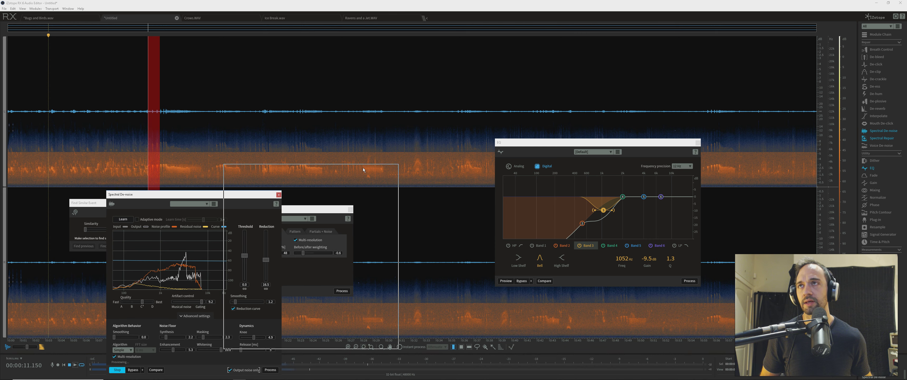
left_click_drag(176, 194, 343, 127)
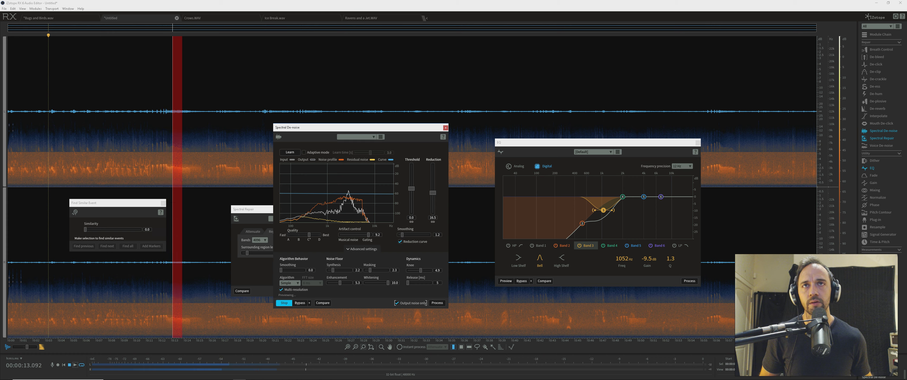
left_click_drag(432, 193, 412, 209)
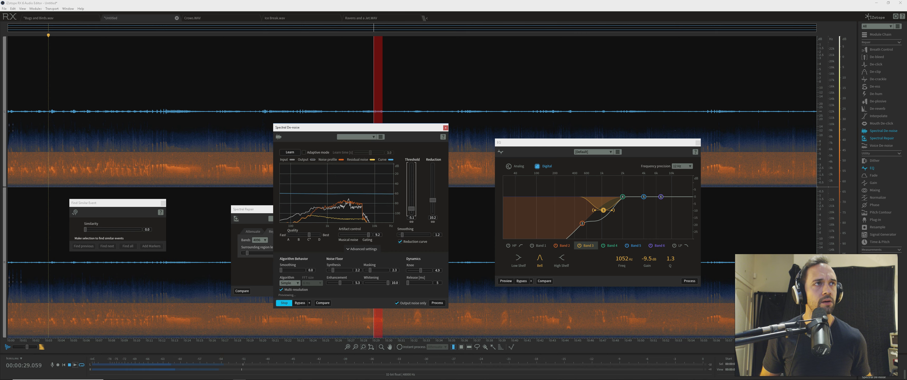
scroll(832, 170, "up", 4)
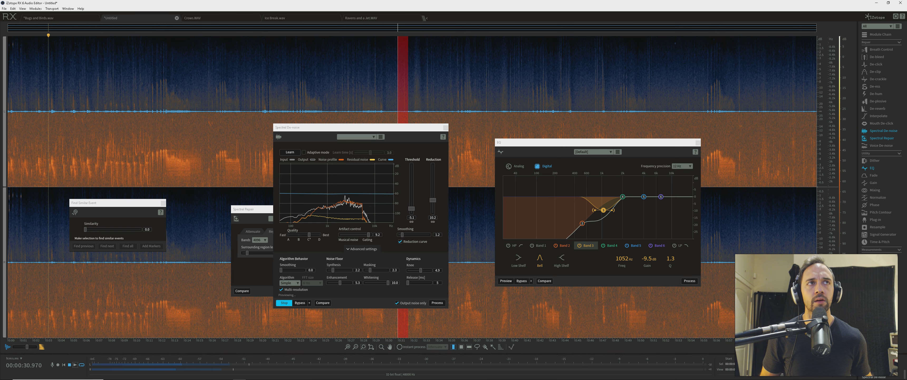
left_click_drag(831, 171, 832, 144)
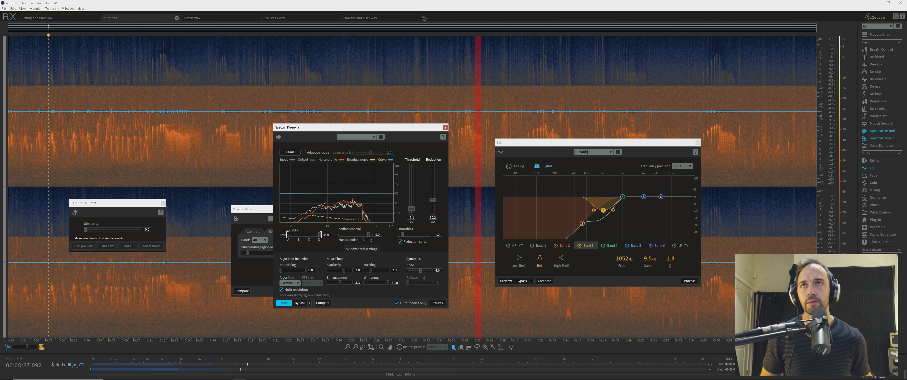
Refine the de-noising with best Quality, algorithm Smoothing 2.4 and a peaked reduction curve, setting Threshold to -2.5 and Reduction to 16.7
left_click_drag(309, 234, 320, 235)
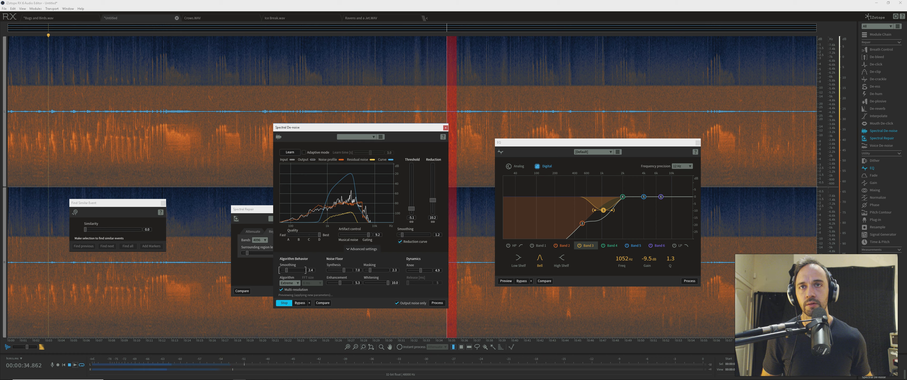
left_click(397, 303)
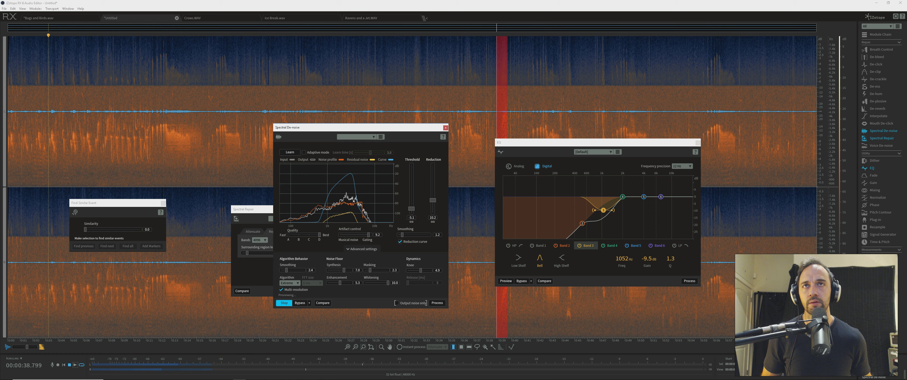
left_click_drag(412, 208, 411, 201)
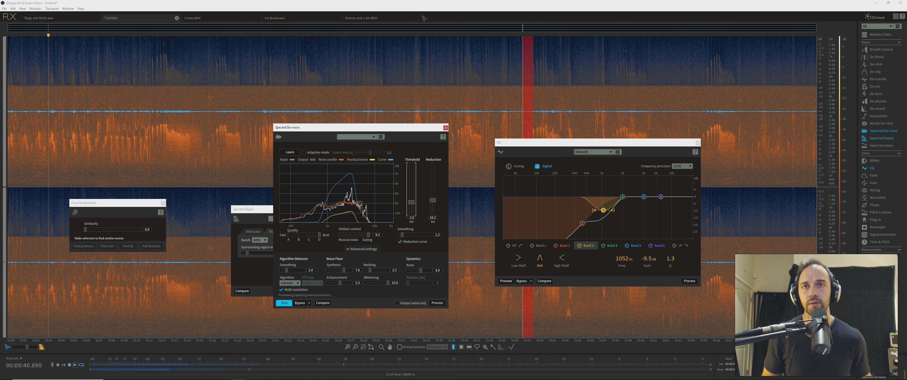
left_click_drag(412, 202, 411, 191)
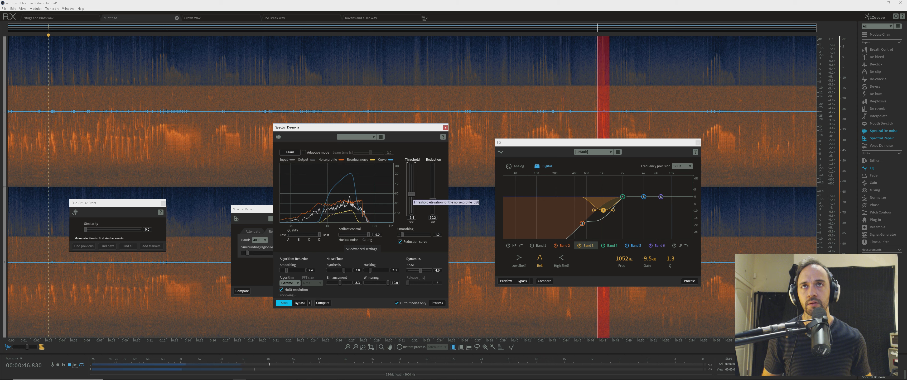
left_click_drag(432, 200, 412, 196)
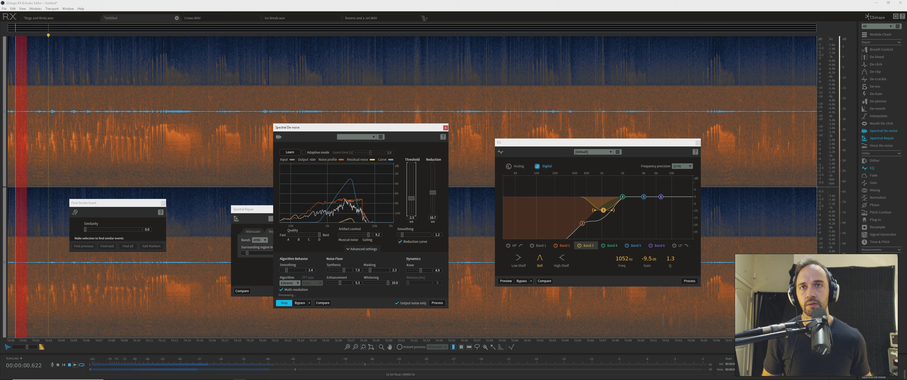
Compare the cleaned signal with the noise-only output, lower Reduction to 13.8 and adjust the reduction curve's Smoothing
left_click(427, 303)
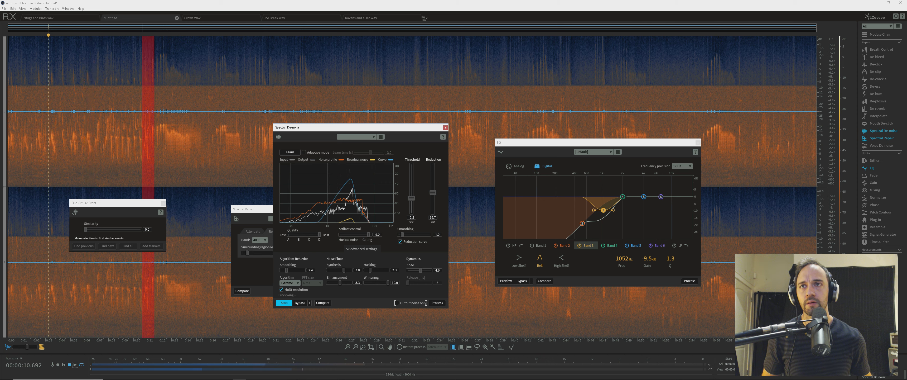
left_click(427, 303)
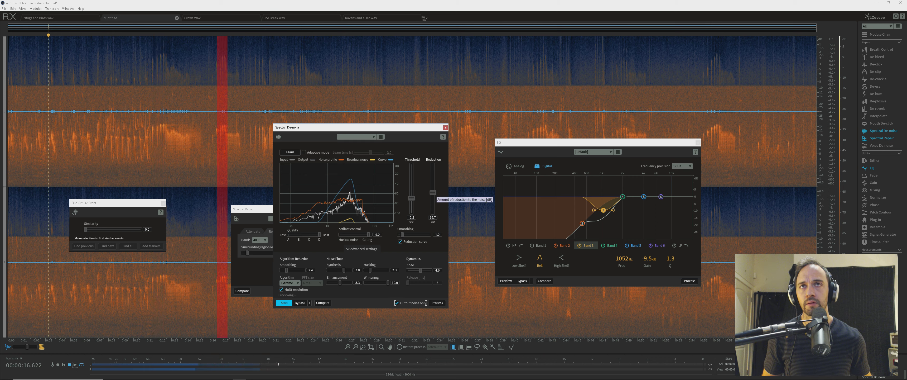
left_click_drag(433, 192, 432, 196)
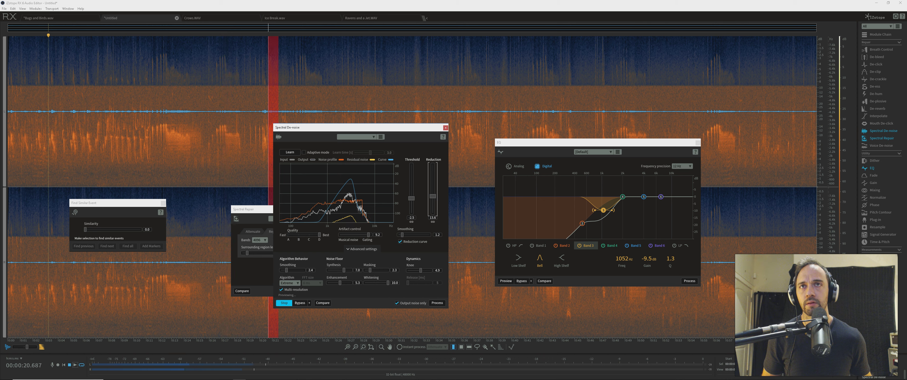
left_click_drag(402, 234, 406, 234)
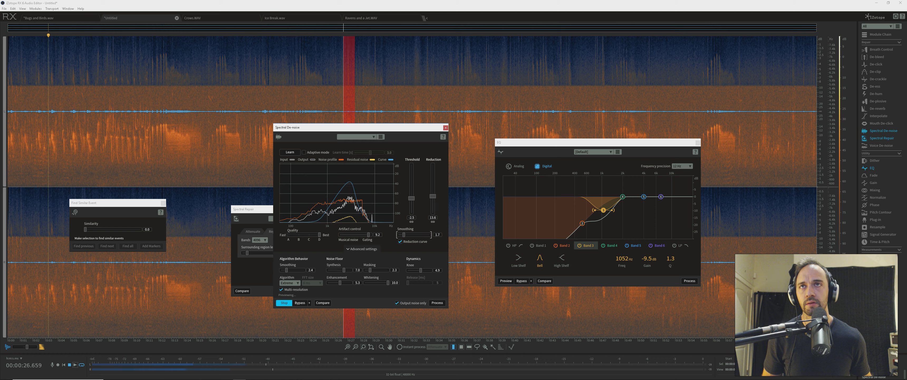
left_click_drag(404, 234, 403, 235)
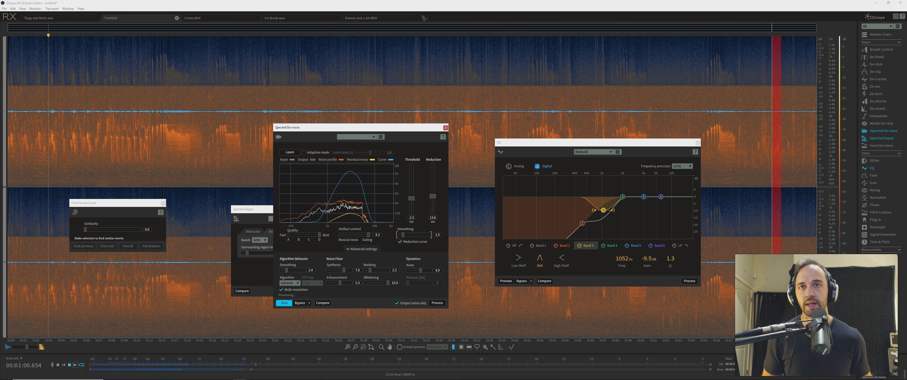
Disable Output noise only, lower Reduction slightly, set the curve Smoothing to 1.8, and process the whole Untitled file
left_click(426, 302)
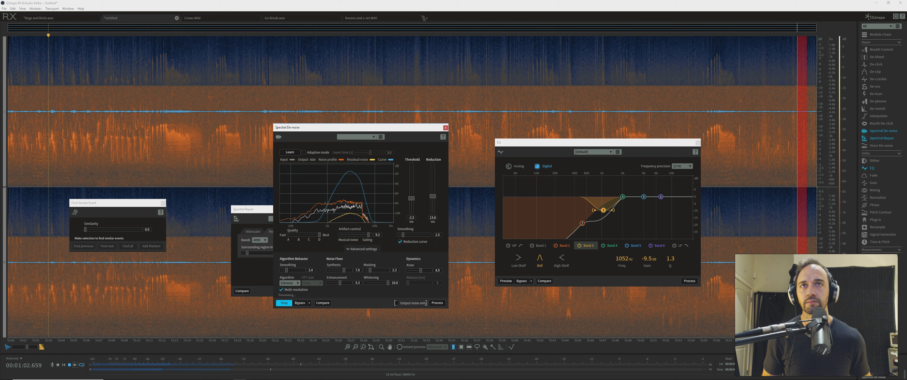
left_click_drag(433, 196, 433, 198)
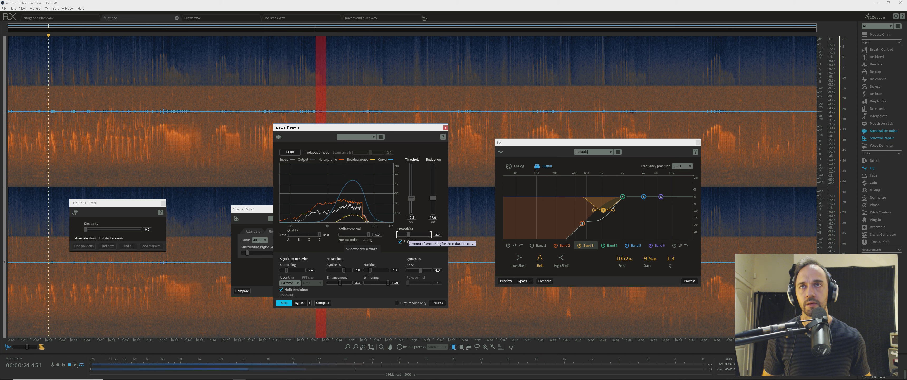
left_click_drag(401, 234, 398, 235)
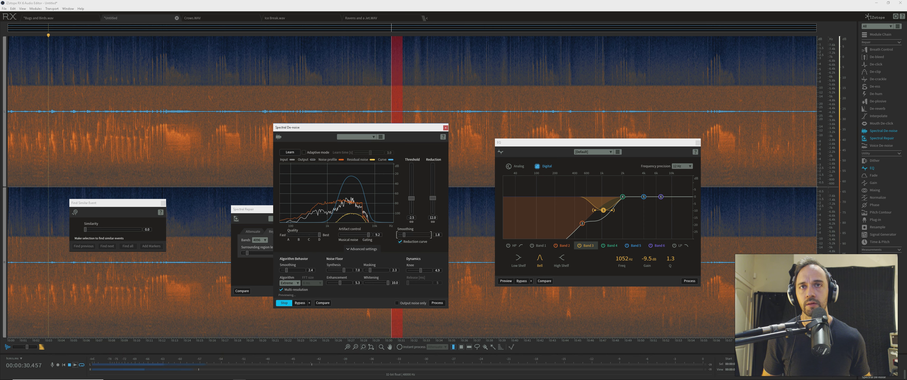
left_click(437, 303)
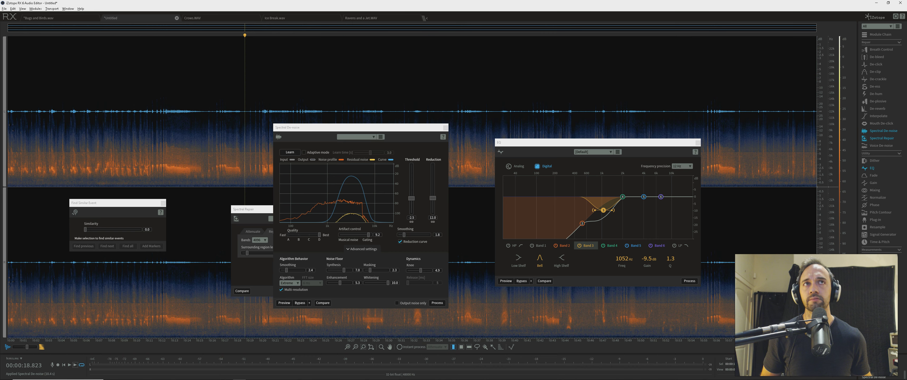
Play the processed Untitled file with the Spectral De-noise window moved aside, and inspect the spectrogram around 19 s
key("alt+space")
key("Escape")
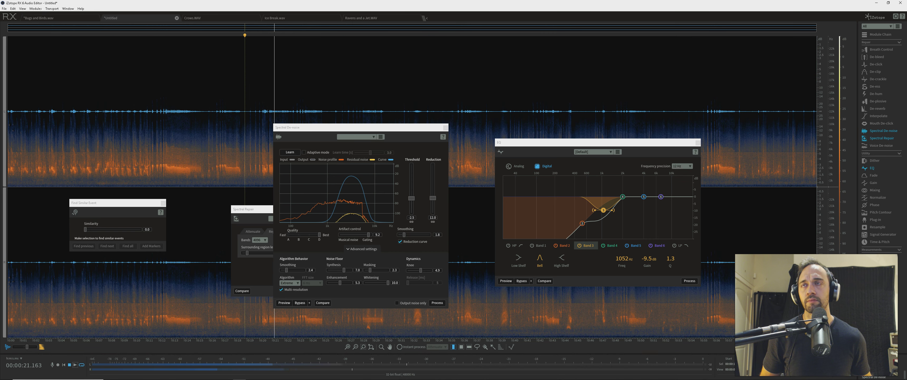
left_click_drag(352, 127, 540, 117)
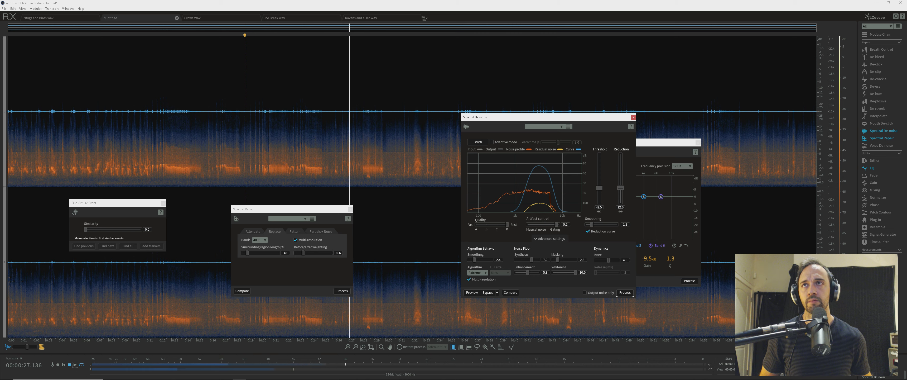
key("space")
left_click(247, 141)
scroll(247, 141, "up", 6)
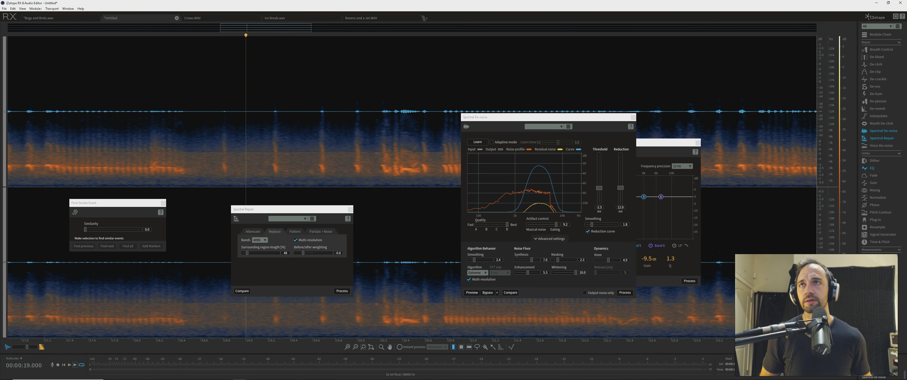
Learn a new Spectral De-noise profile from the short gap starting near 18.9 s and preview the result from about 18.2 s
left_click_drag(233, 105, 270, 106)
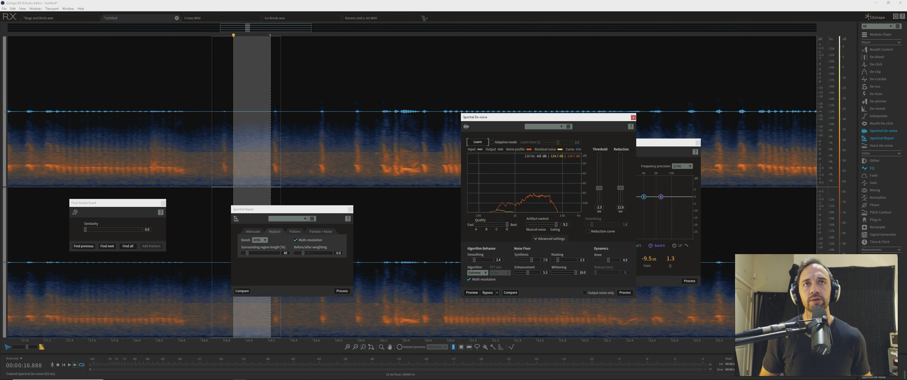
left_click(160, 134)
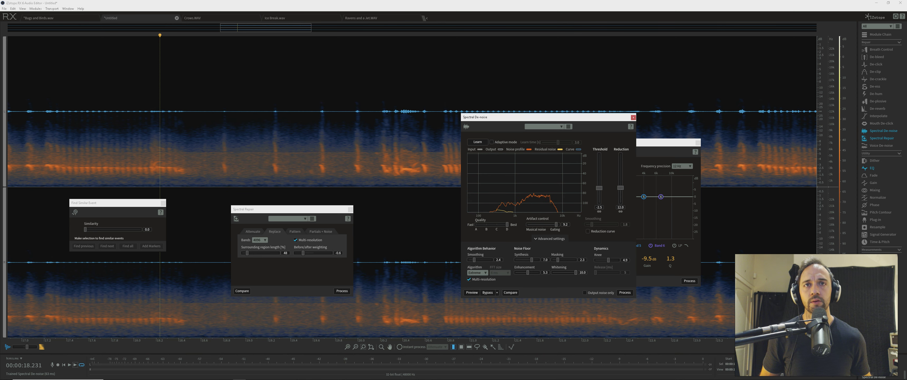
left_click(472, 293)
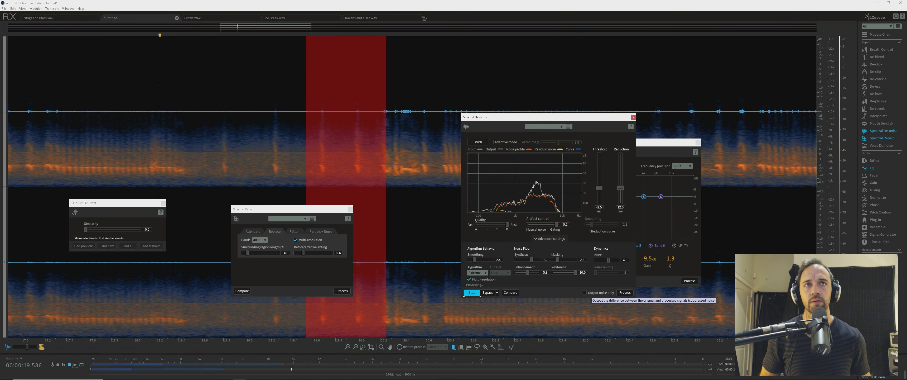
Set Threshold to 0.0, compare the Advanced algorithm with Extreme, keep Extreme, and lower the dynamics Knee to 1.0
left_click_drag(600, 188, 599, 178)
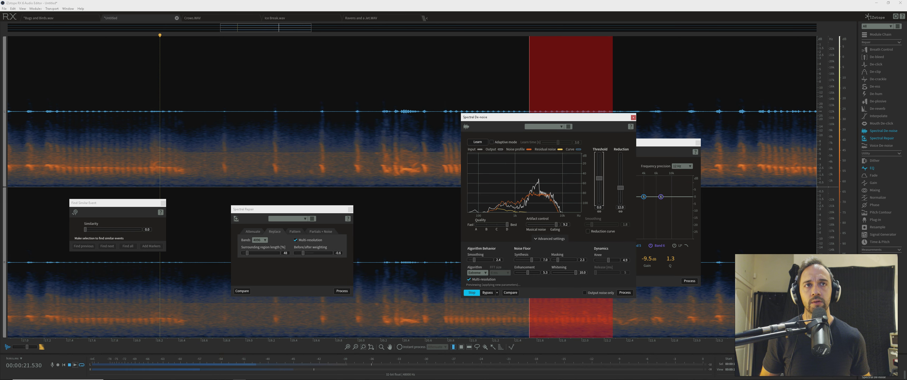
left_click(477, 272)
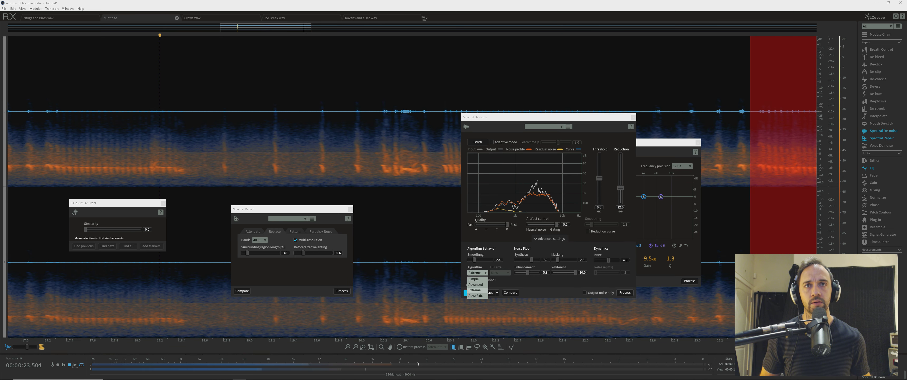
left_click(476, 284)
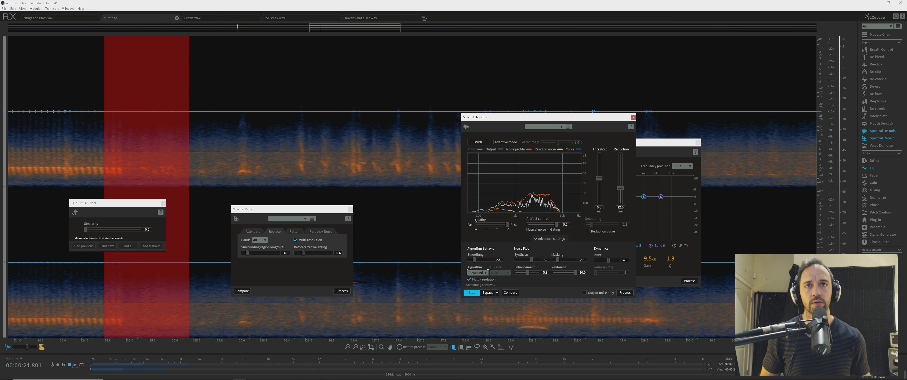
left_click(477, 272)
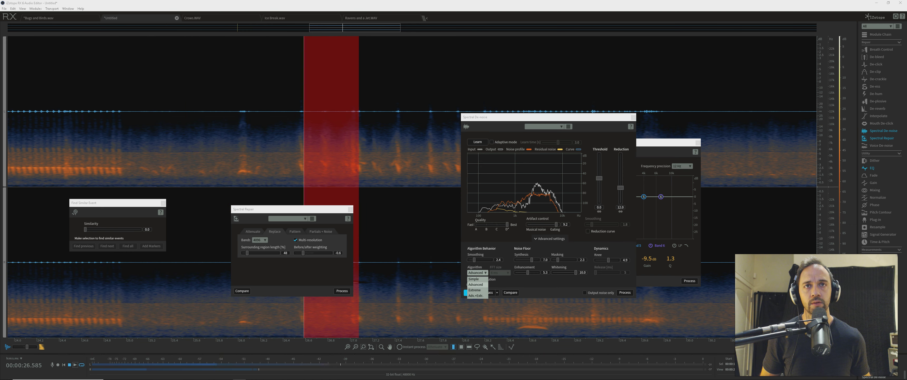
left_click(474, 289)
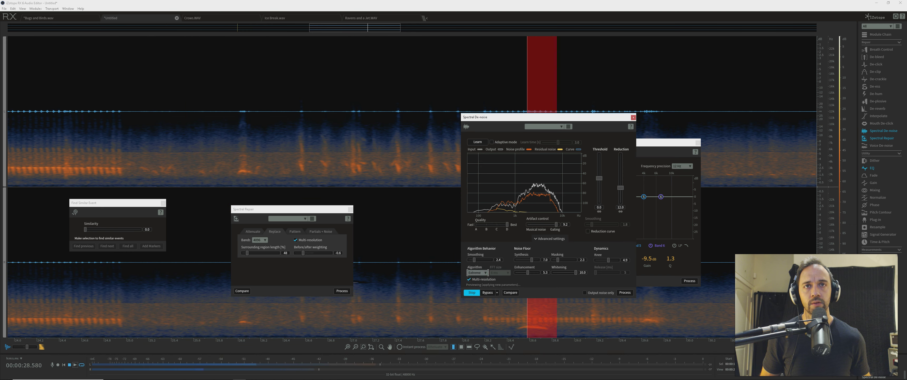
left_click_drag(608, 261, 595, 260)
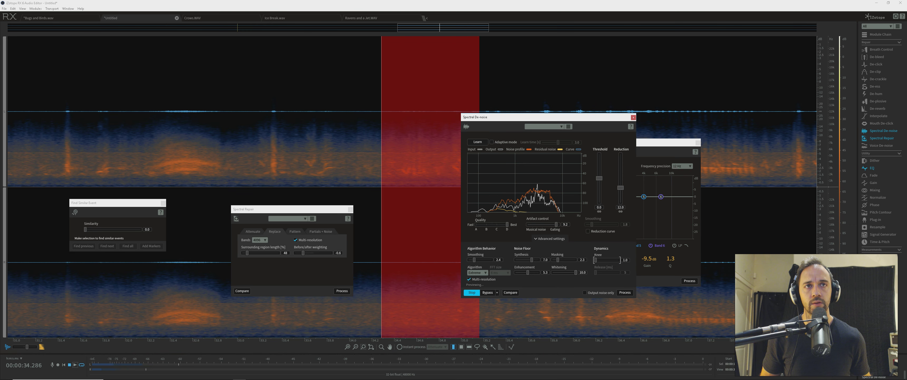
Monitor the noise-only output while lowering Reduction to 5.0, and return the preview to the cleaned signal
left_click(614, 293)
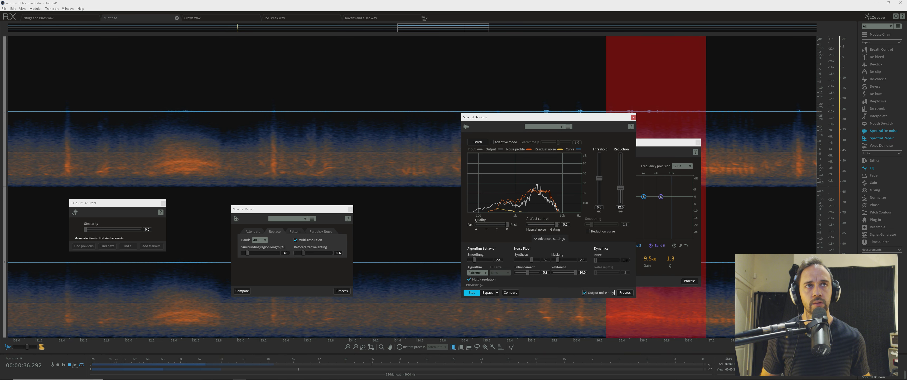
left_click_drag(620, 188, 620, 196)
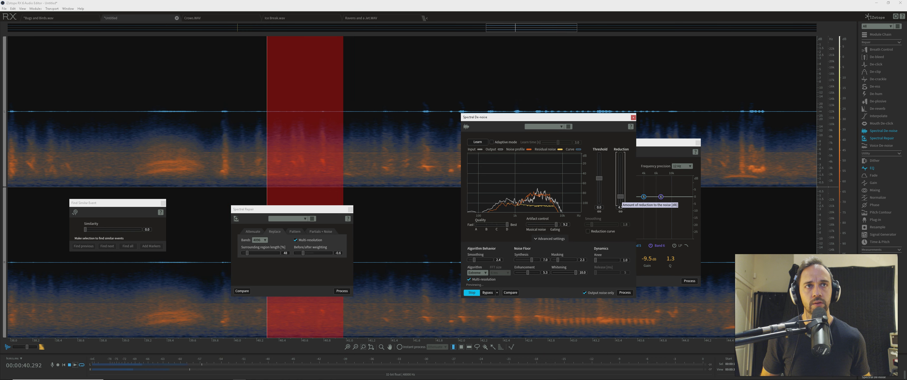
left_click_drag(620, 196, 621, 196)
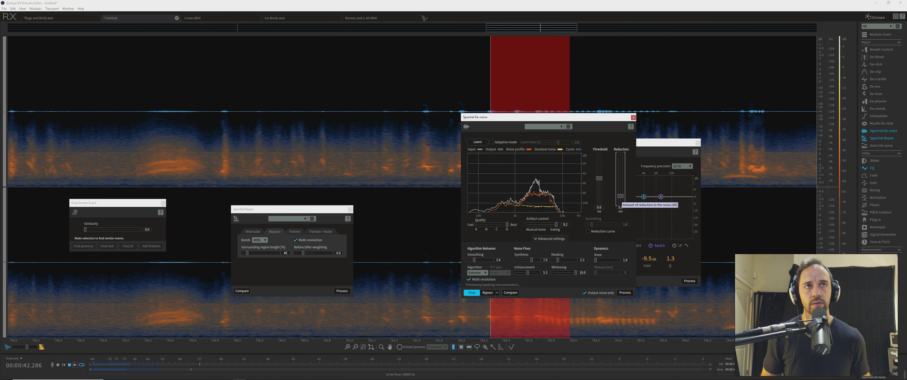
left_click(614, 292)
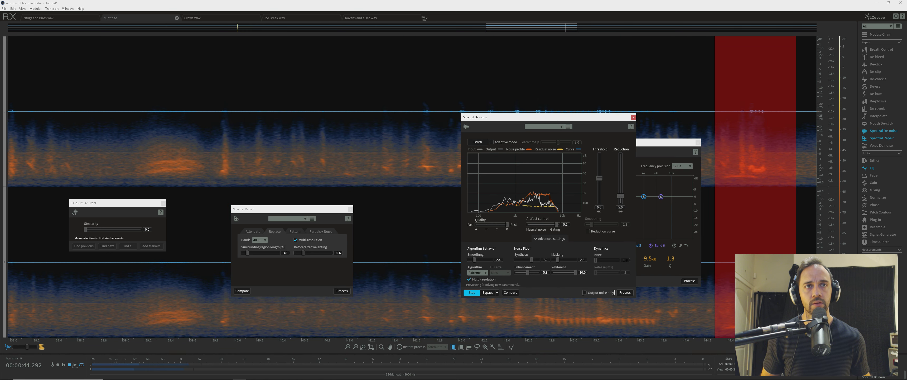
Raise Threshold to 2.1 and Artifact control to 10.0, and process the whole Untitled file with Spectral De-noise
left_click_drag(599, 178, 599, 172)
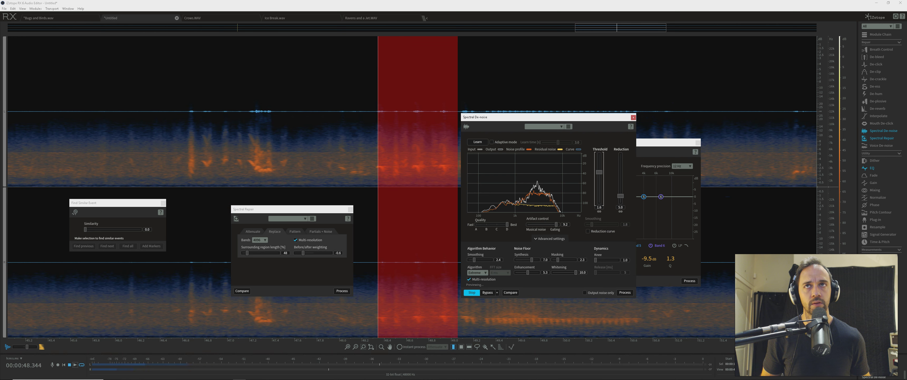
left_click_drag(599, 171, 599, 170)
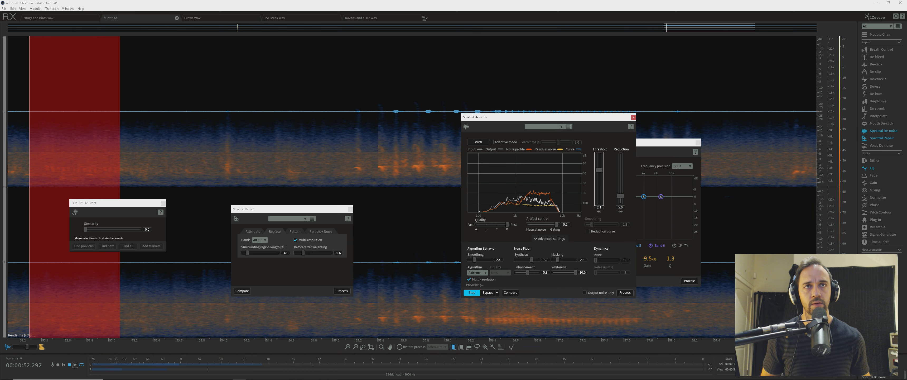
left_click_drag(556, 224, 560, 225)
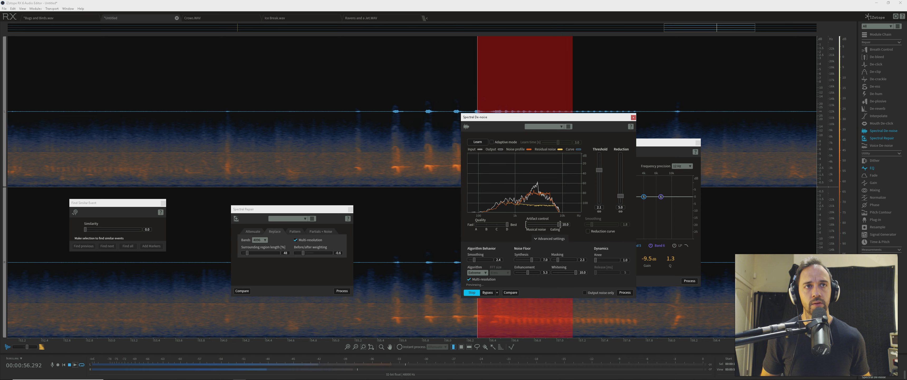
left_click(625, 293)
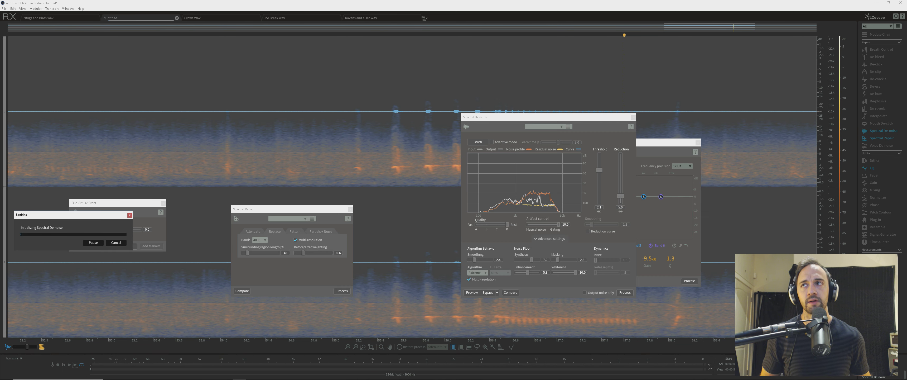
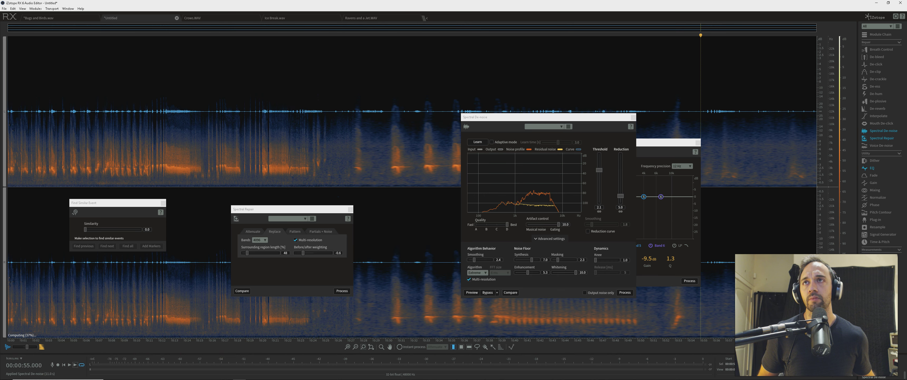
Play the processed Untitled file from about 12 s and return to the Bugs and Birds file
left_click(156, 141)
key("space")
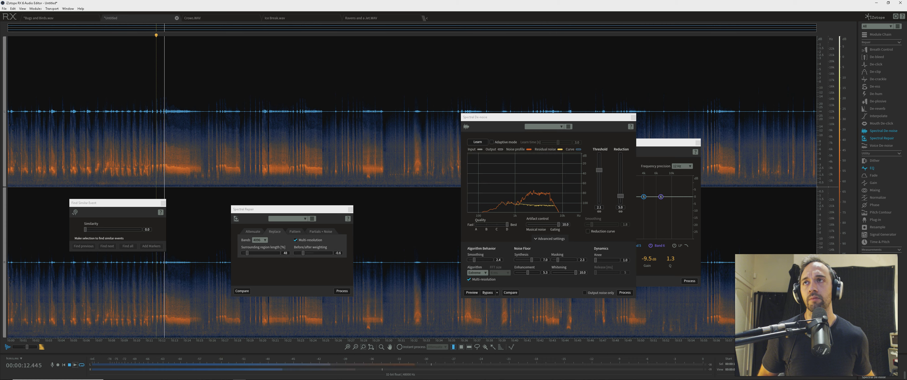
key("space")
left_click(39, 18)
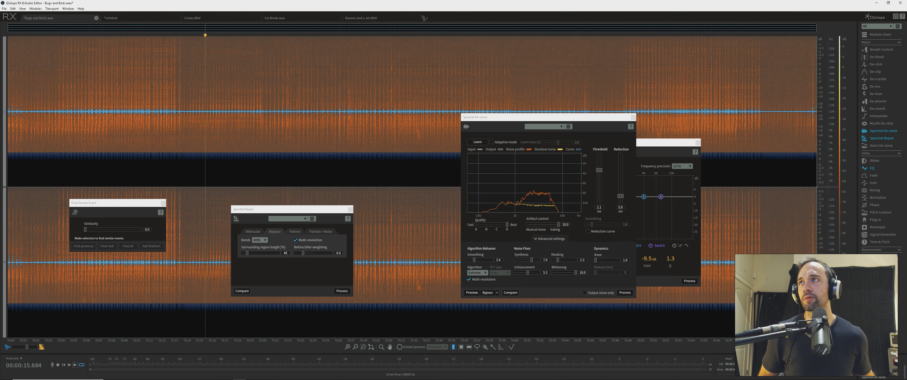
Learn a noise profile from two quiet gaps near 58.7 s and 59.8 s, moving the Spectral De-noise window out of the way
scroll(27, 141, "up", 10)
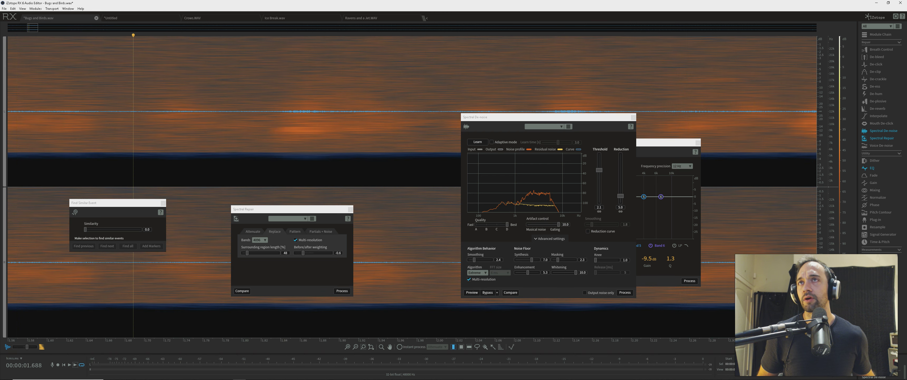
scroll(28, 141, "down", 10)
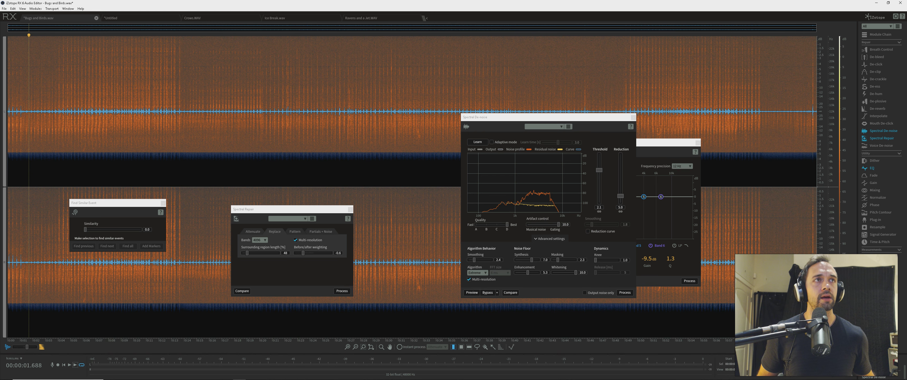
scroll(763, 141, "up", 15)
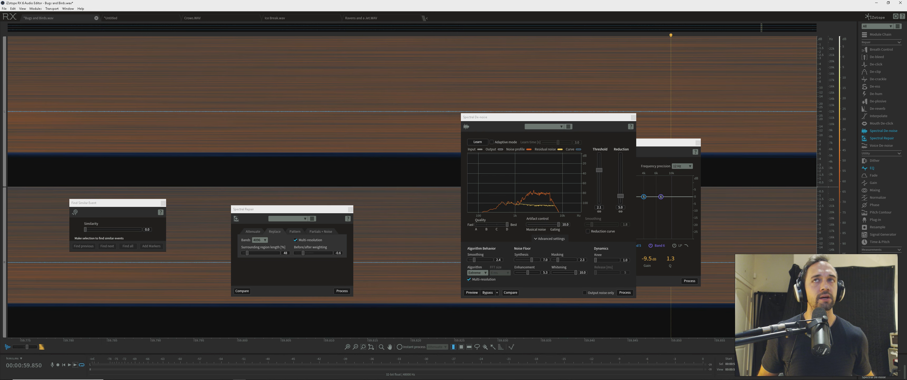
scroll(666, 141, "down", 5)
scroll(663, 106, "up", 3)
left_click_drag(564, 116, 523, 206)
left_click(503, 106)
scroll(504, 106, "down", 5)
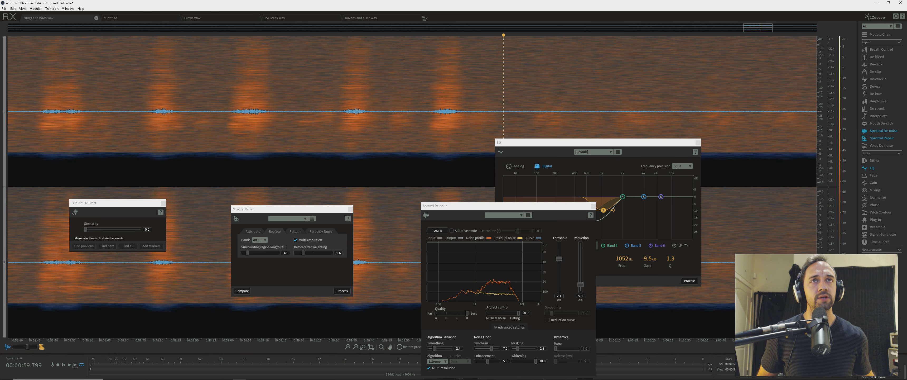
left_click_drag(504, 105, 529, 106)
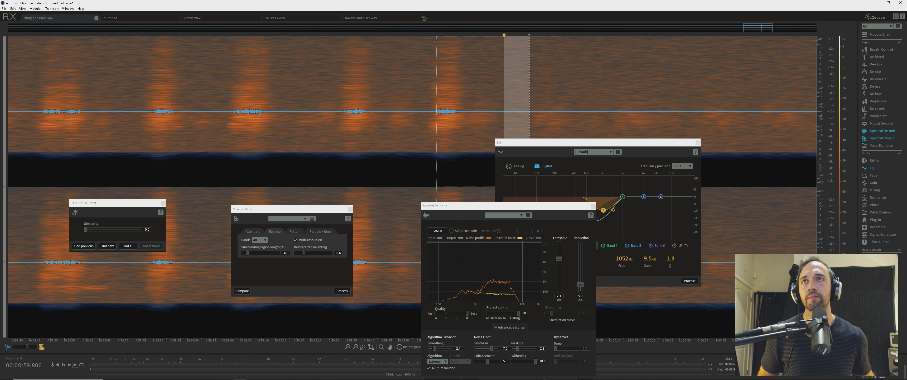
left_click_drag(116, 106, 137, 105)
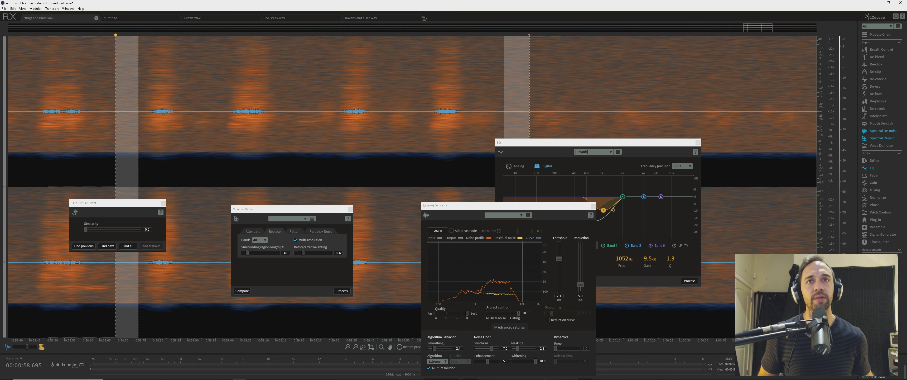
key("ctrl+alt+4")
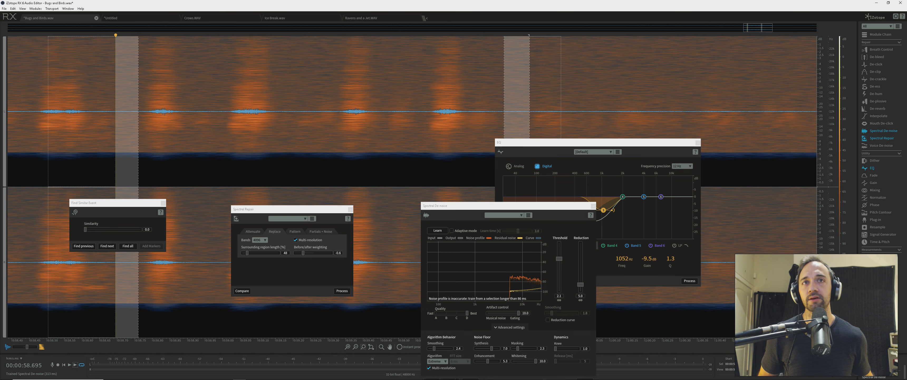
Relearn the Spectral De-noise profile from the short quiet gap near 24.7 s in Bugs and Birds
key("ctrl+0")
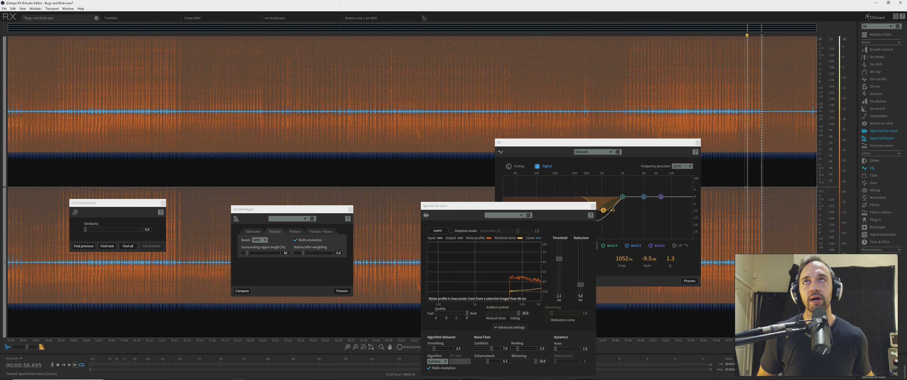
scroll(321, 112, "up", 6)
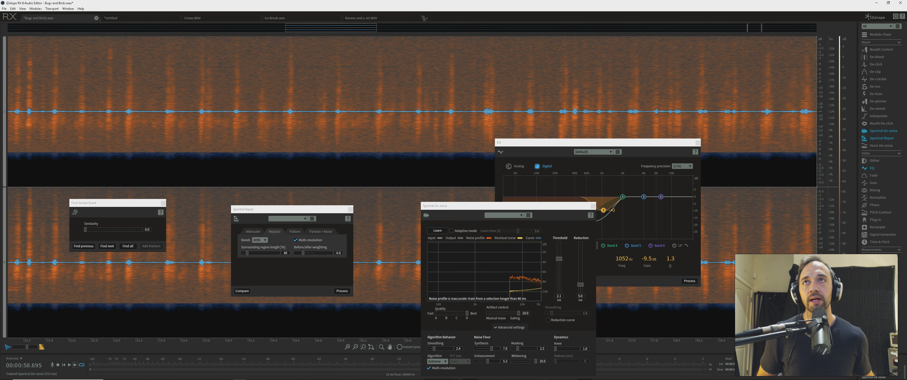
left_click_drag(306, 111, 310, 112)
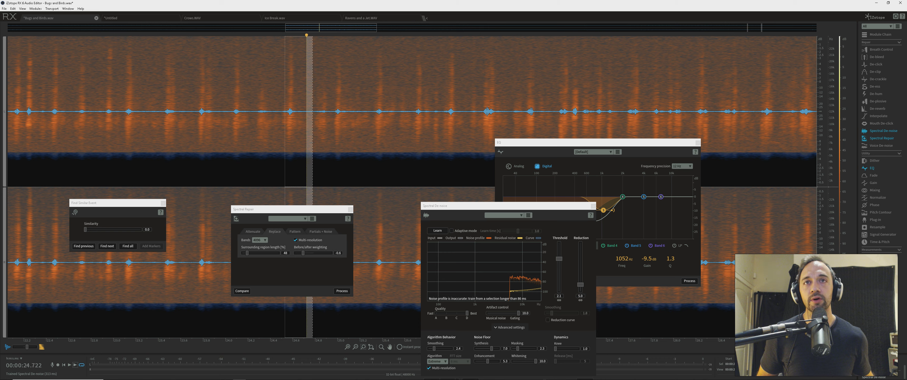
key("ctrl+alt+shift+5")
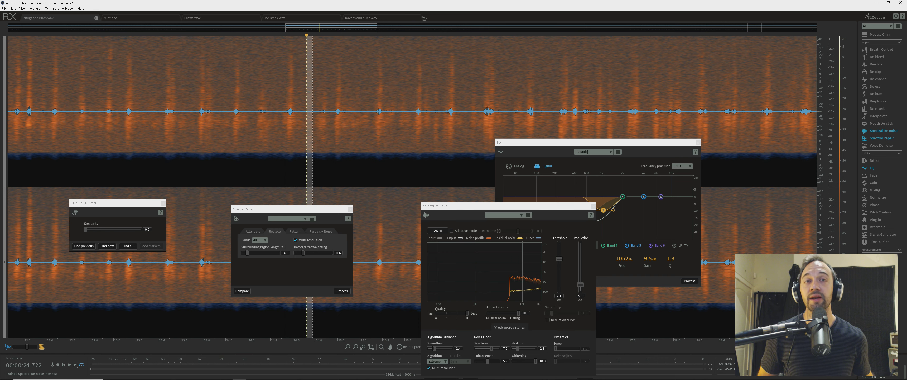
Preview Spectral De-noise on the Bugs and Birds file from about 1.6 s, moving its window so all its controls are reachable
scroll(310, 112, "down", 6)
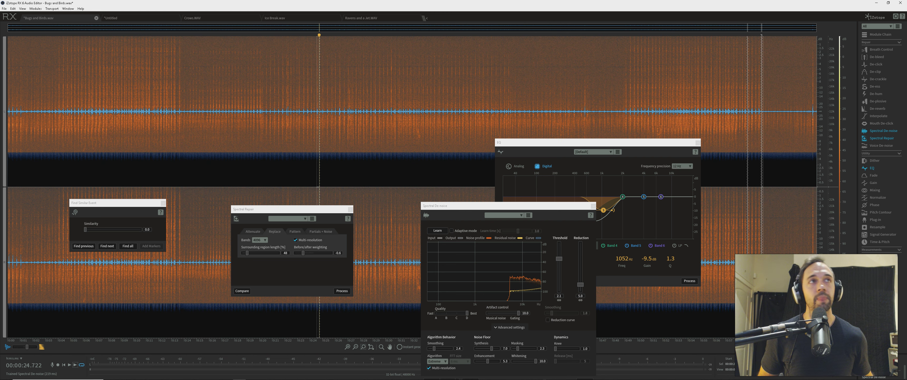
left_click(29, 112)
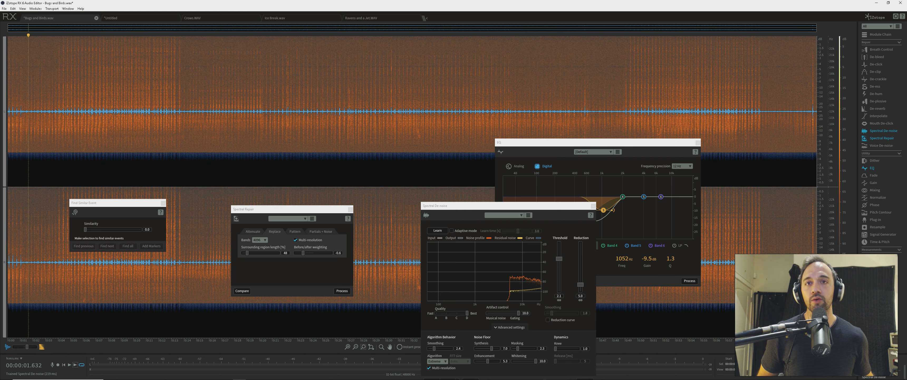
left_click_drag(458, 205, 451, 132)
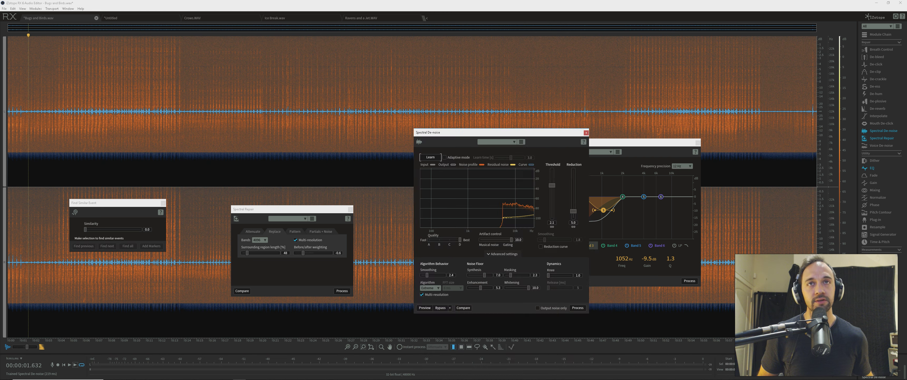
left_click(425, 308)
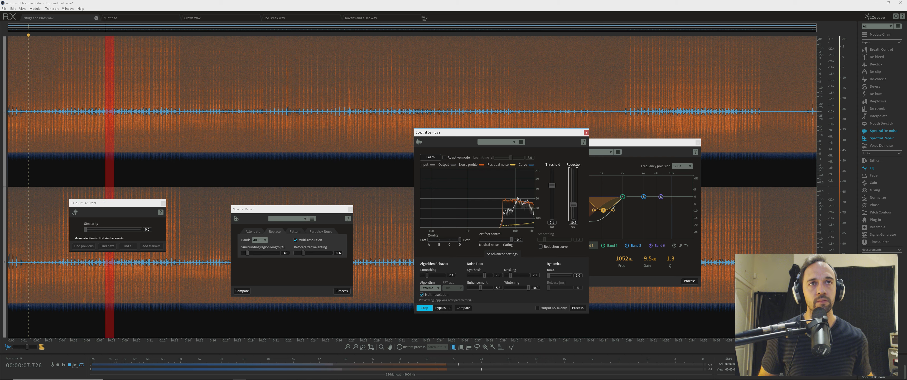
Audition only the removed noise while lowering the Spectral De-noise Reduction and setting Threshold to 0.9
left_click_drag(573, 211, 574, 206)
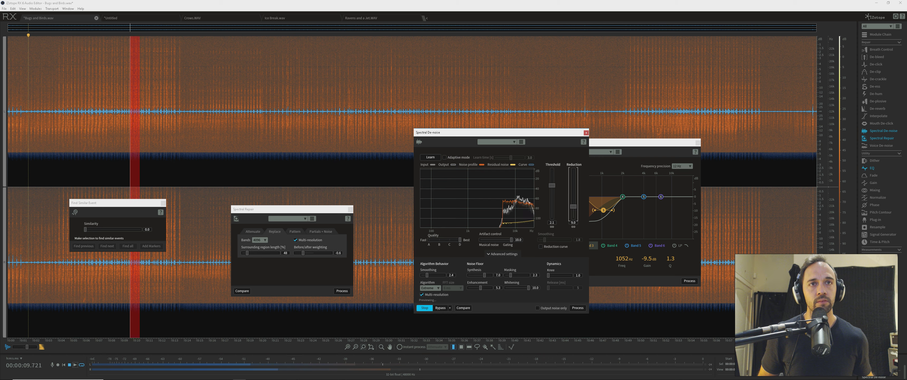
left_click(566, 308)
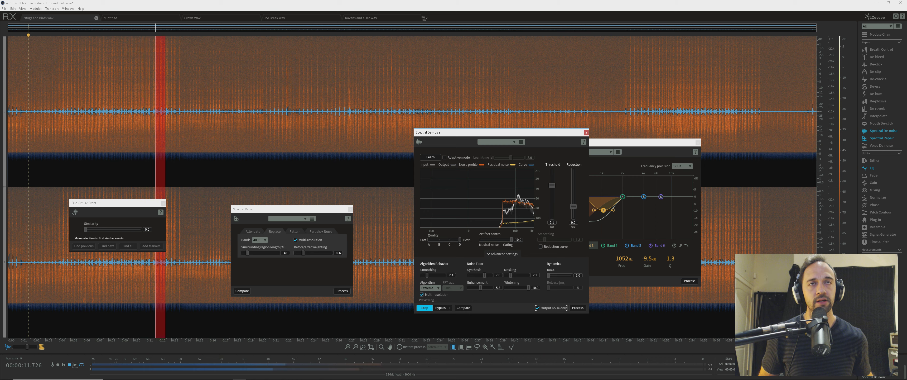
left_click_drag(573, 206, 574, 215)
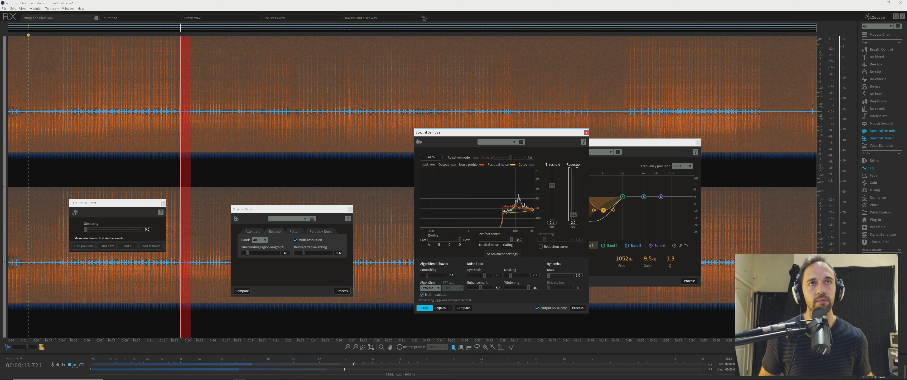
left_click_drag(552, 185, 552, 189)
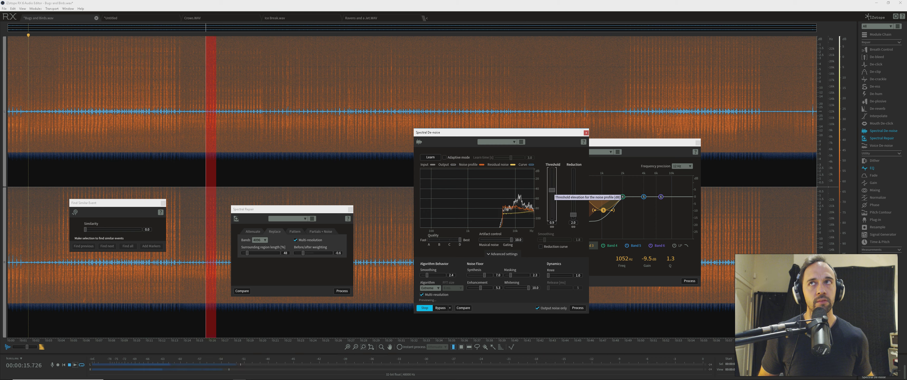
left_click_drag(574, 215, 573, 213)
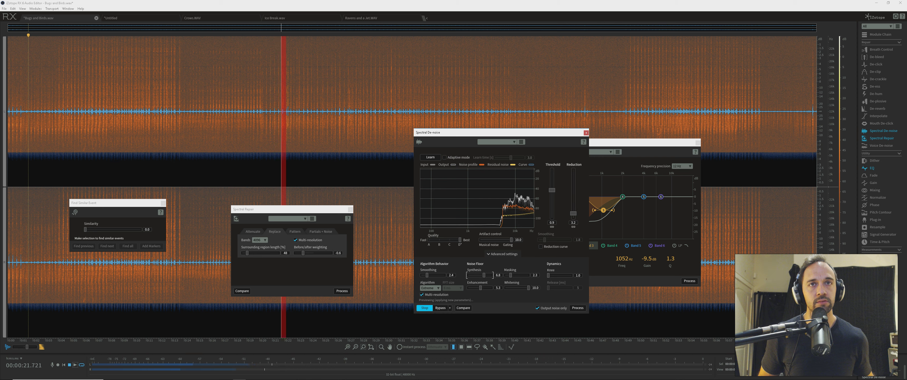
Set Synthesis to 10.0 and Smoothing to 7.0, and switch the preview back to the full de-noised output
mouse_move(485, 275)
left_mouse_down()
mouse_move(469, 275)
mouse_move(492, 275)
left_mouse_up()
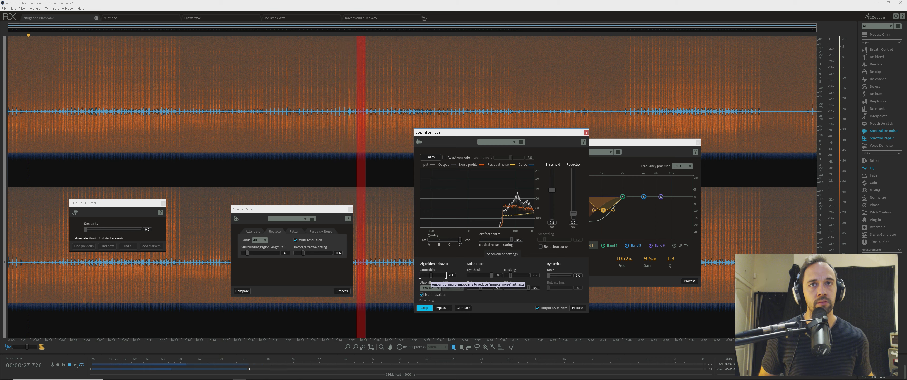
left_click_drag(427, 275, 437, 275)
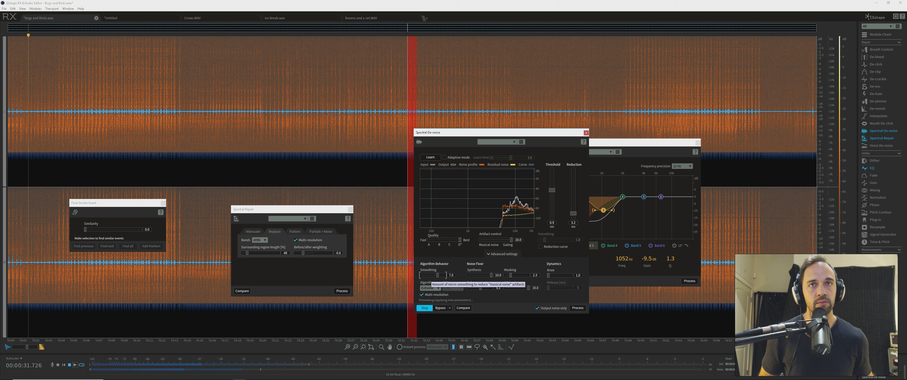
left_click(538, 307)
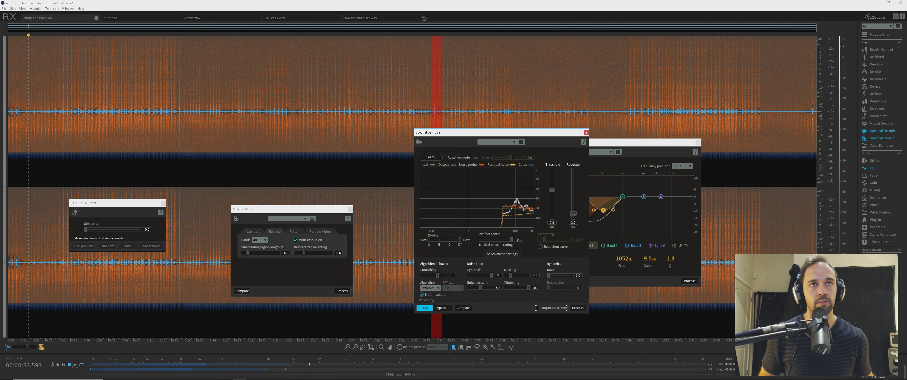
Lower Threshold to 0.2, compare against the bypassed signal, and reduce Reduction to about 1.5
left_click_drag(552, 189, 552, 191)
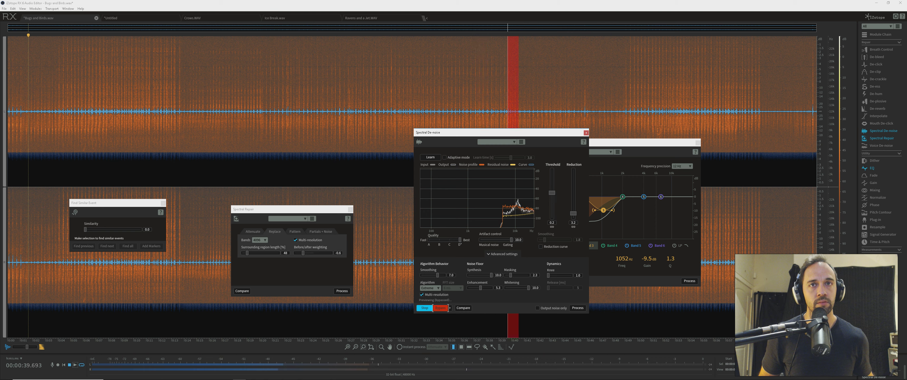
left_click(440, 307)
left_click(440, 308)
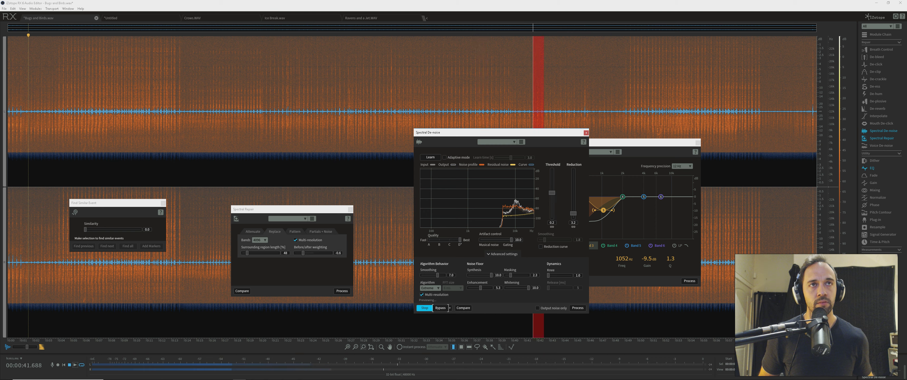
left_click_drag(573, 213, 573, 216)
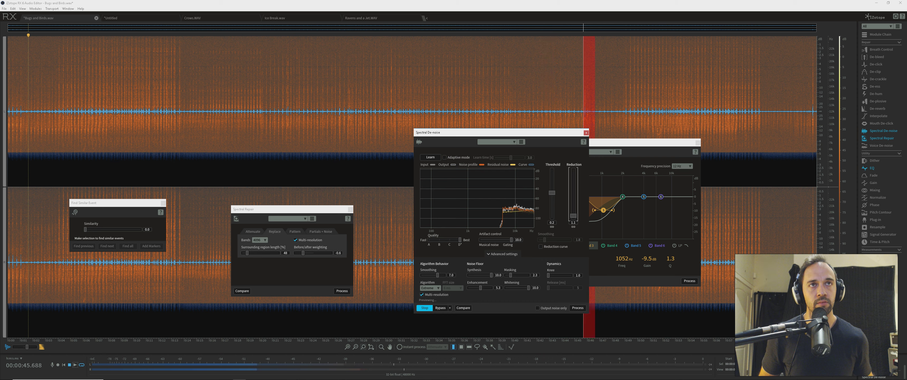
left_click_drag(574, 216, 573, 215)
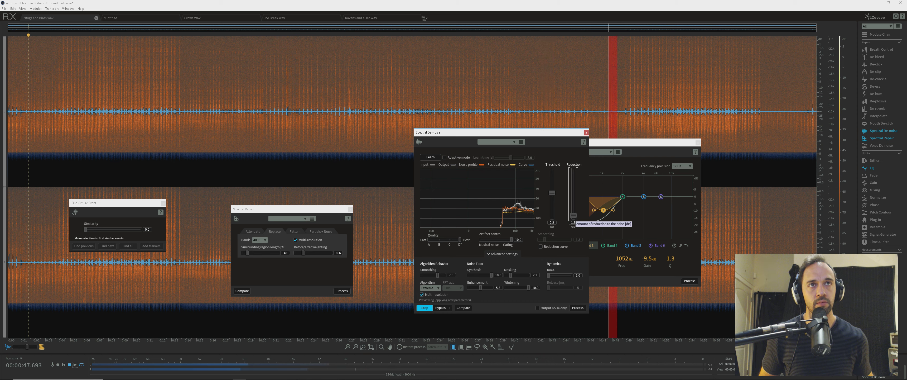
Fine-tune Threshold to -1.9 while previewing, briefly auditioning only the removed noise
left_click_drag(552, 193, 552, 202)
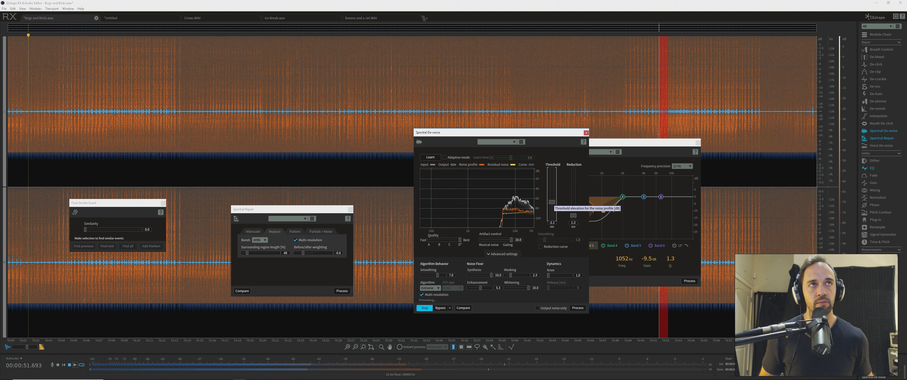
left_click_drag(551, 202, 552, 199)
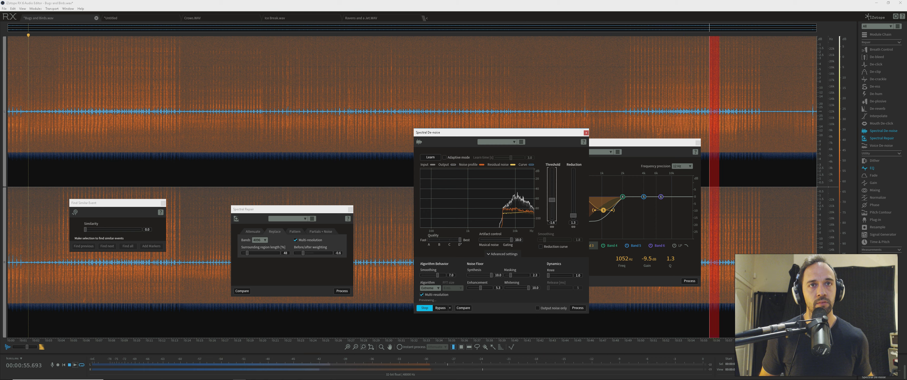
left_click(567, 307)
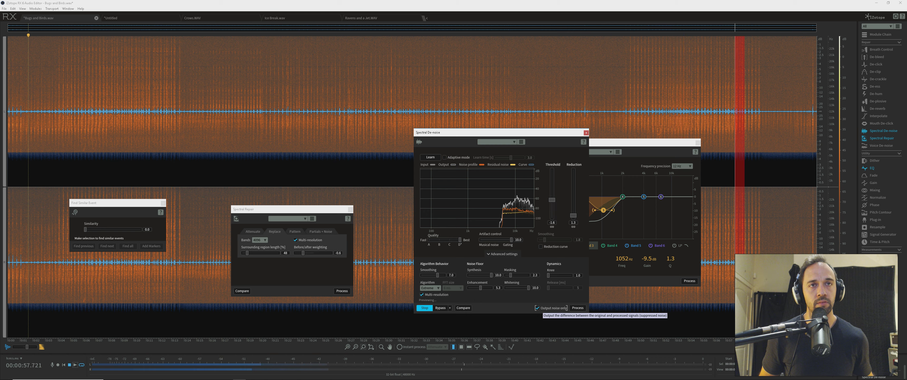
left_click(566, 308)
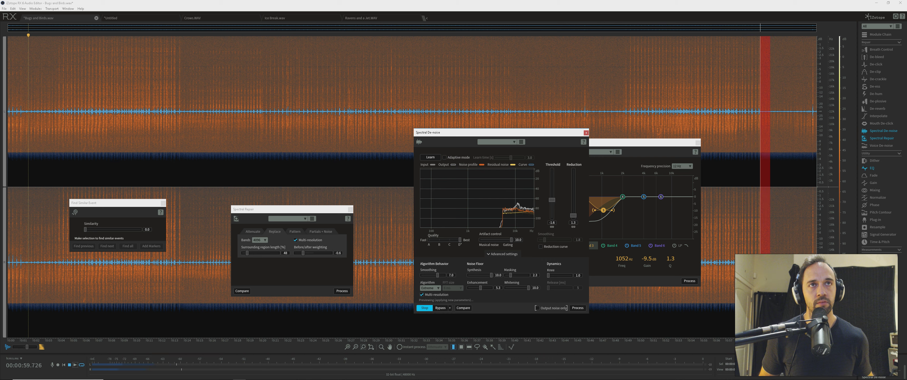
left_click_drag(551, 199, 552, 202)
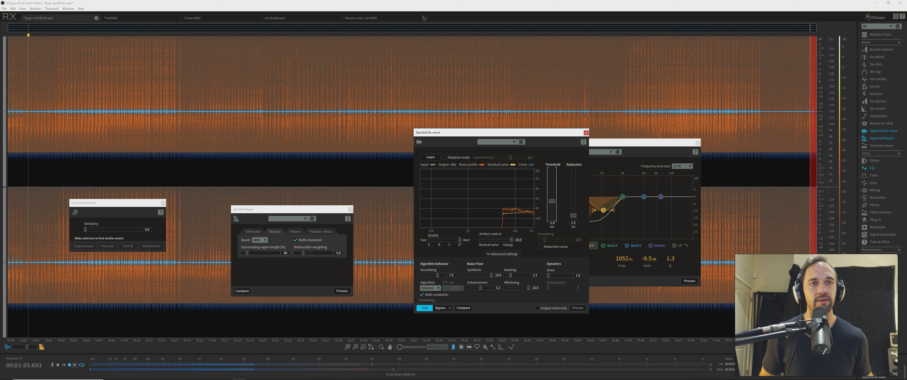
Process the whole Bugs and Birds file with Spectral De-noise and play it from about 26 s
left_click(578, 307)
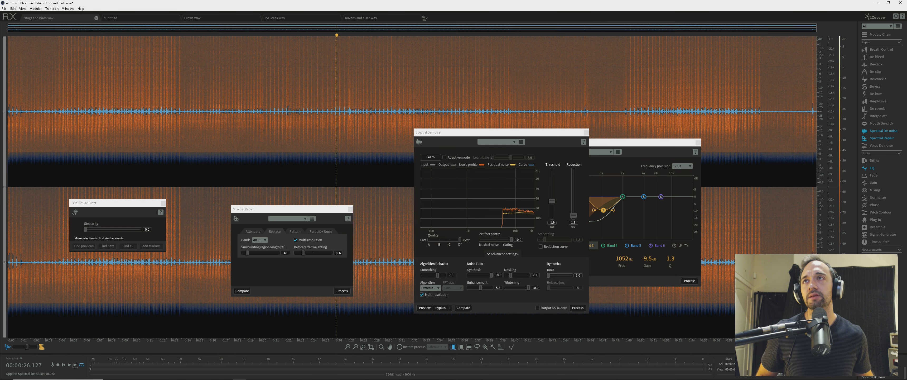
key("space")
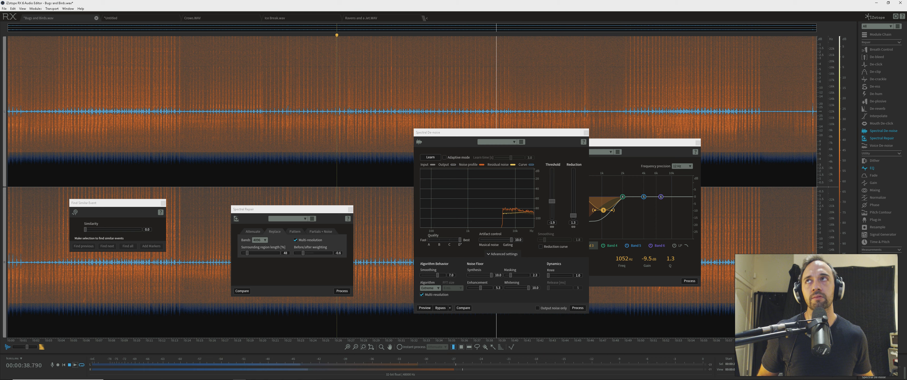
key("space")
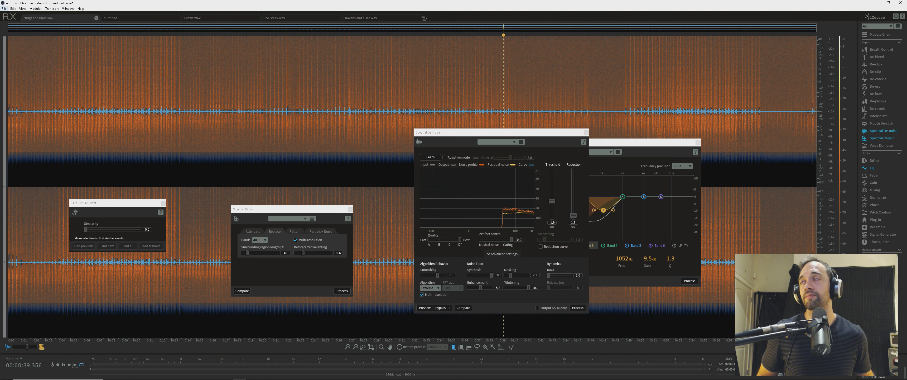
Save the processed Bugs and Birds file under the new name Bugs_Rx and switch to the Untitled file
left_click(4, 8)
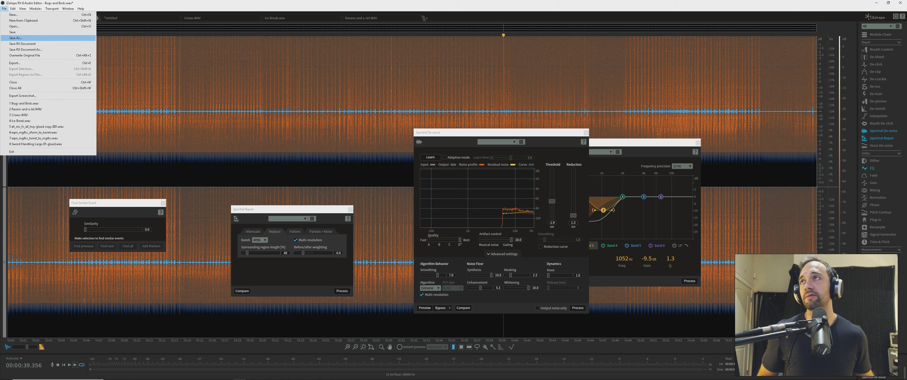
left_click(16, 37)
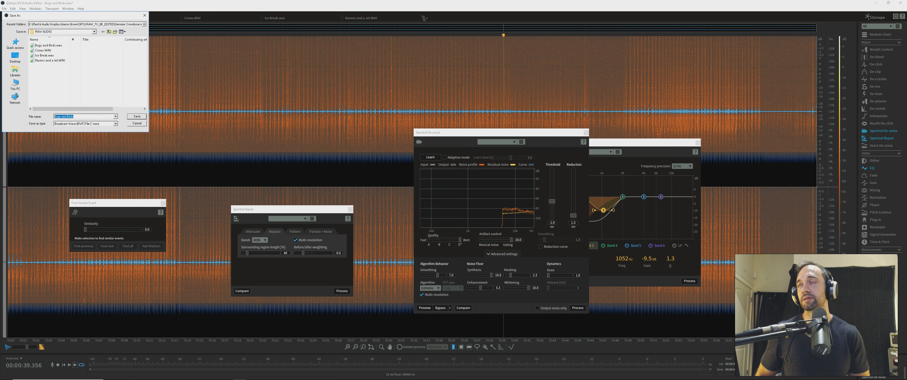
type("Bugs_Rx")
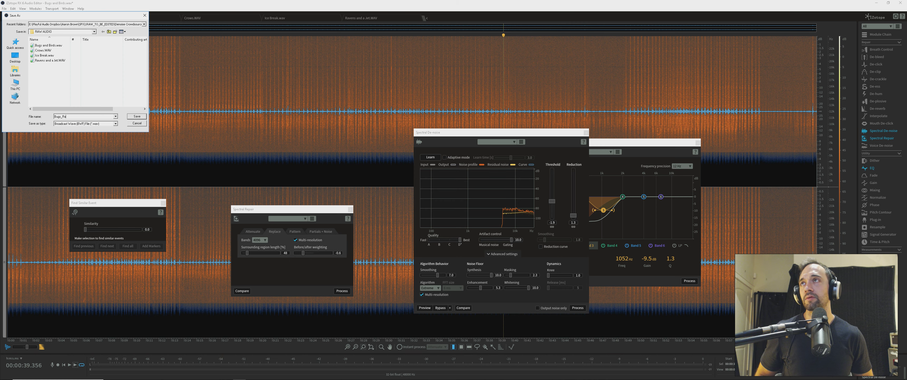
key("Return")
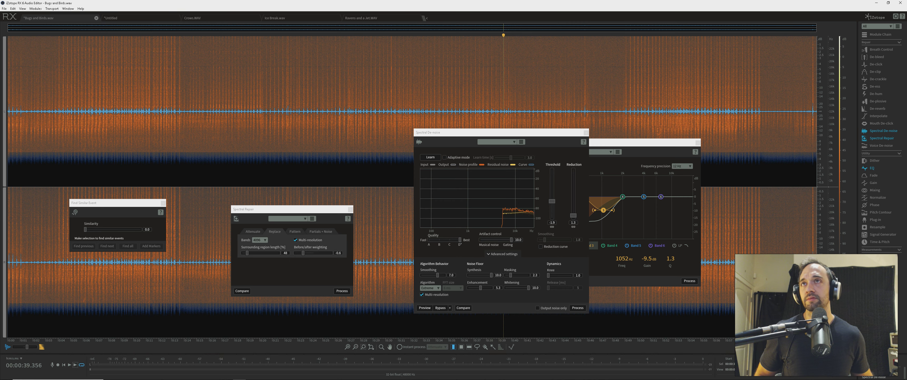
left_click(116, 17)
left_click(4, 9)
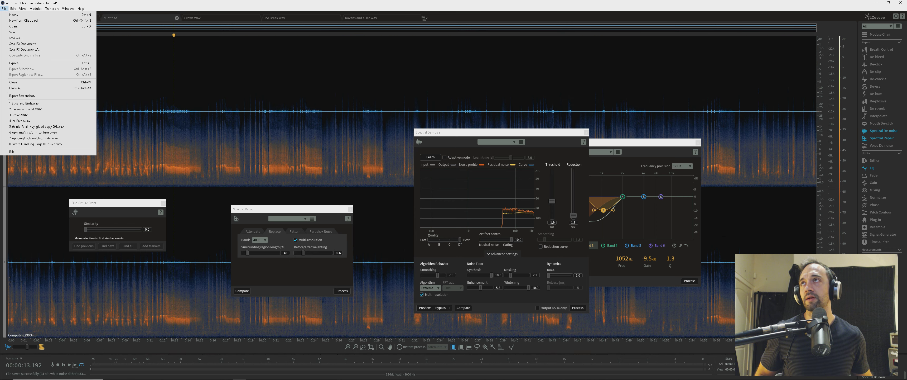
left_click(14, 38)
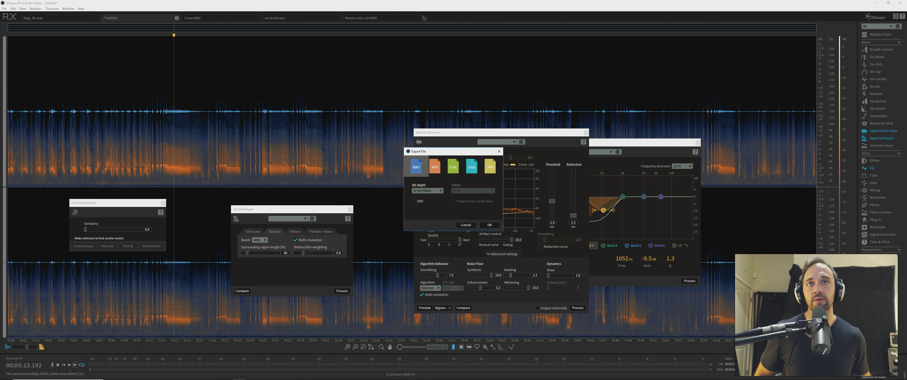
key("Return")
Save the Untitled file as a 24-bit WAV with White noise (TPDF) dither under the name Birds_Rx
left_click(4, 8)
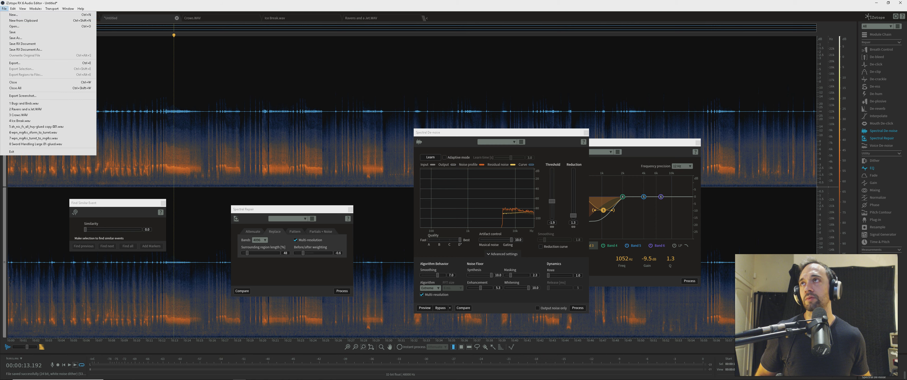
left_click(14, 38)
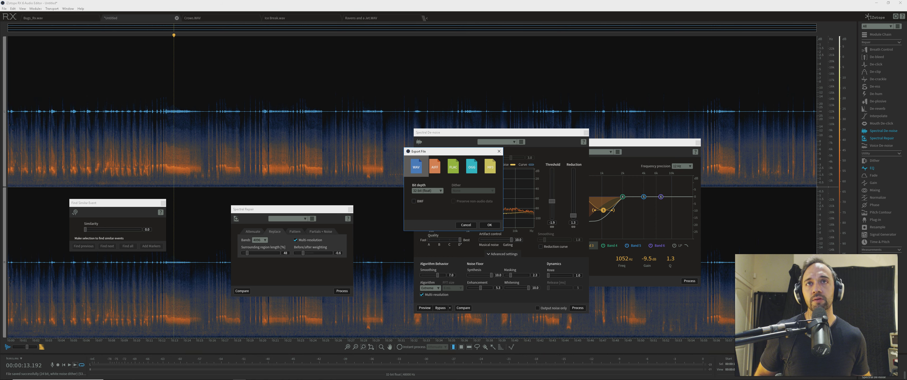
left_click(428, 190)
left_click(422, 202)
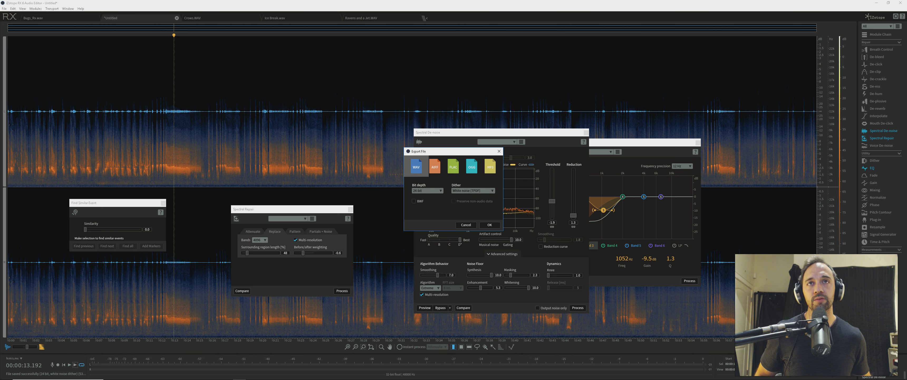
left_click(489, 225)
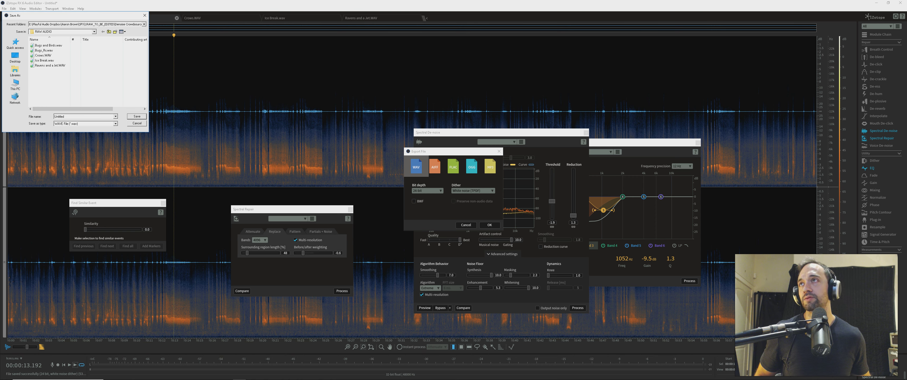
type("Birds_Rx")
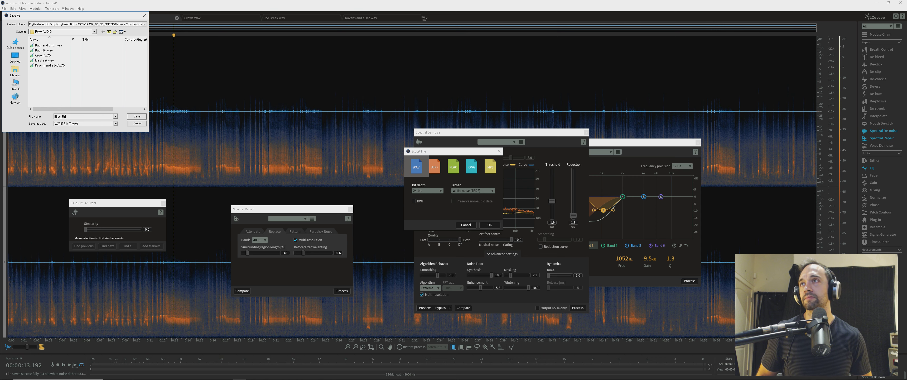
key("Return")
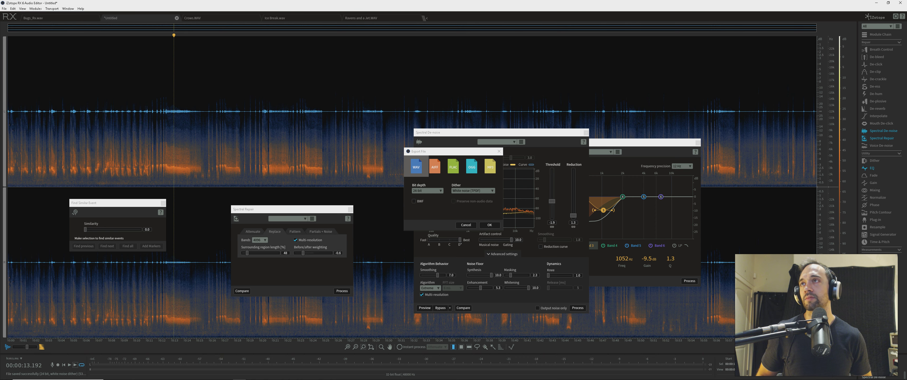
Play Birds_Rx, and compare Bugs_Rx with its unprocessed state before returning it to the de-noised version
key("space")
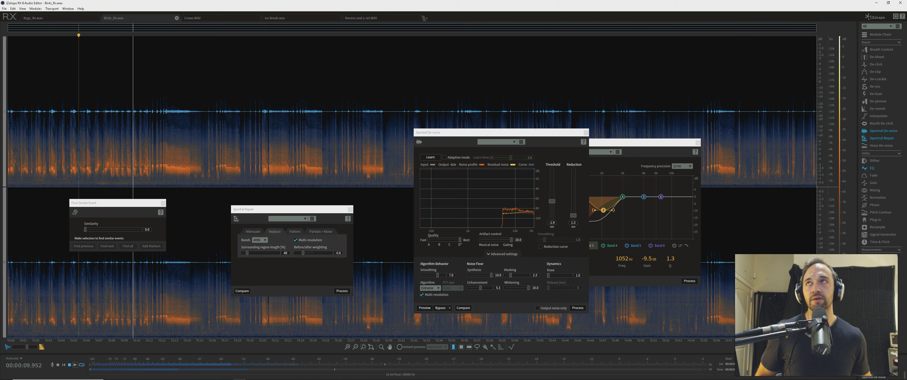
left_click(33, 18)
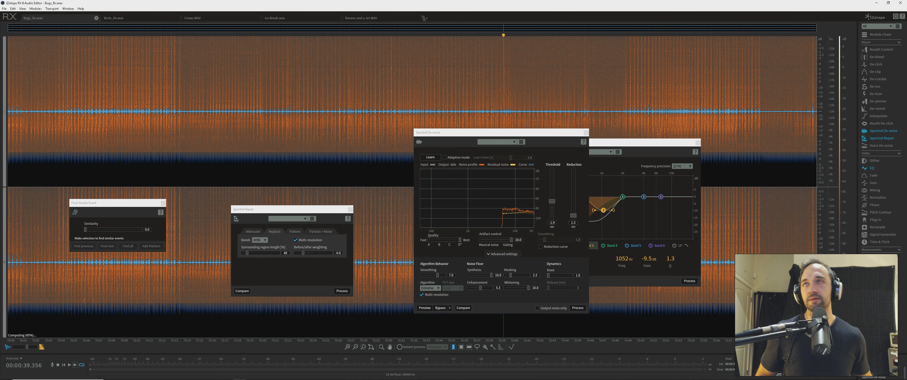
key("space")
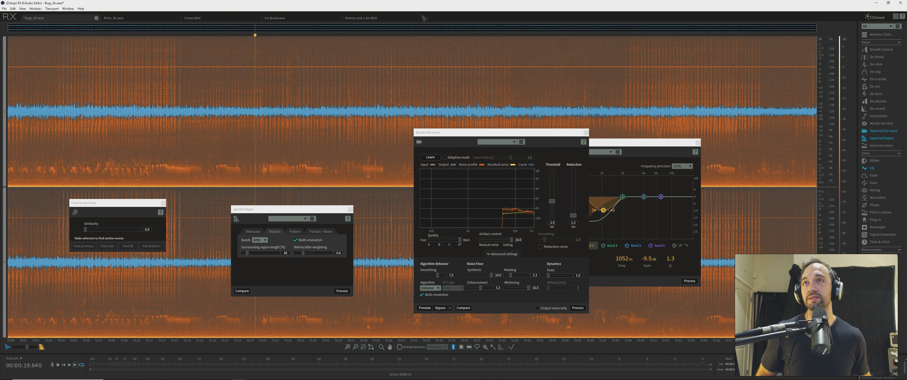
key("space")
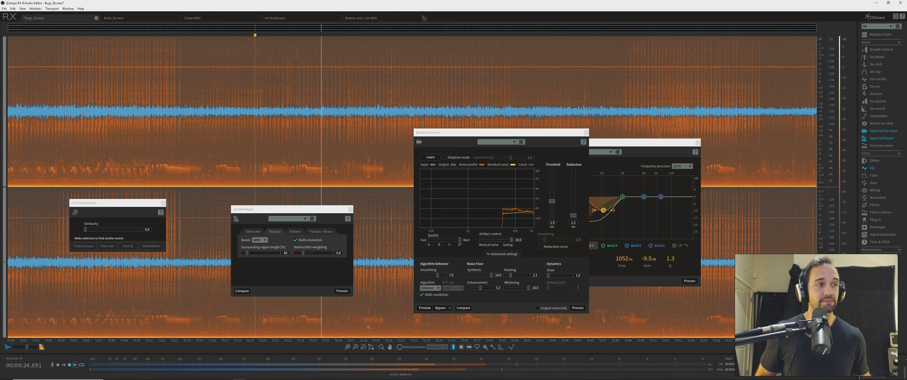
left_click(874, 376)
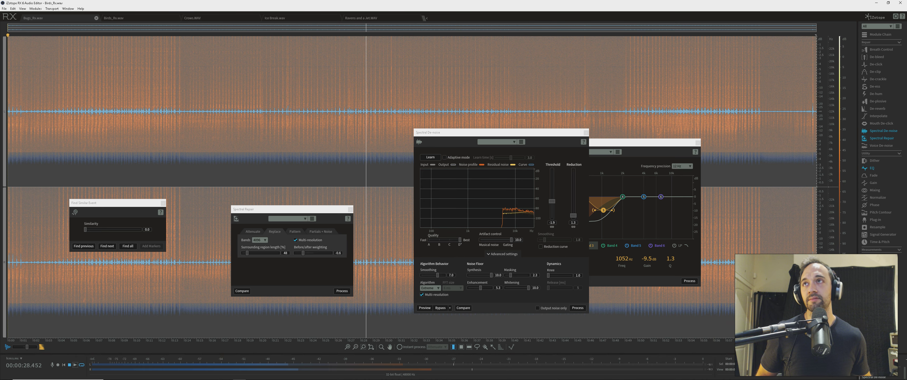
Alternate playback between Birds_Rx from about 13 s and Bugs_Rx from about 17 s to compare the separated sounds
left_click(141, 18)
left_click(166, 98)
key("space")
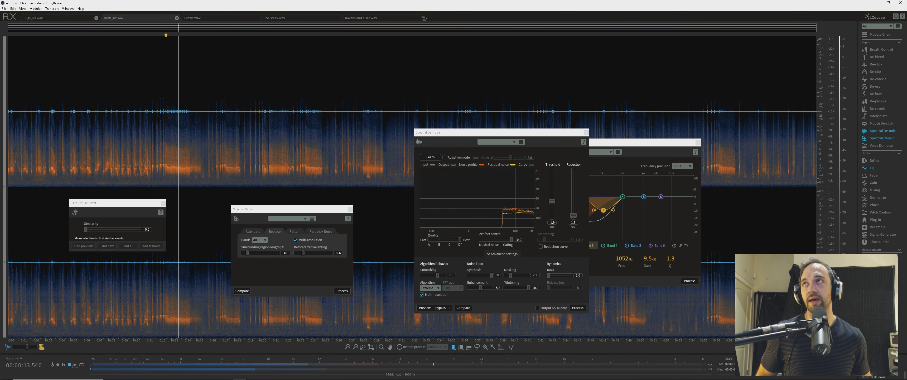
key("space")
left_click(56, 18)
left_click(222, 99)
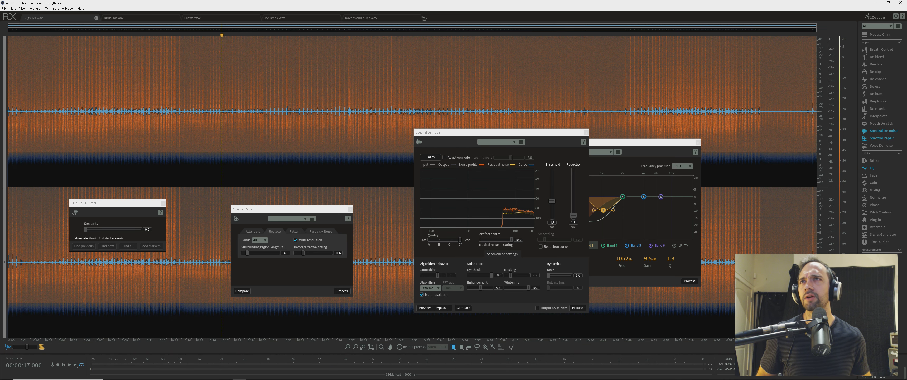
key("space")
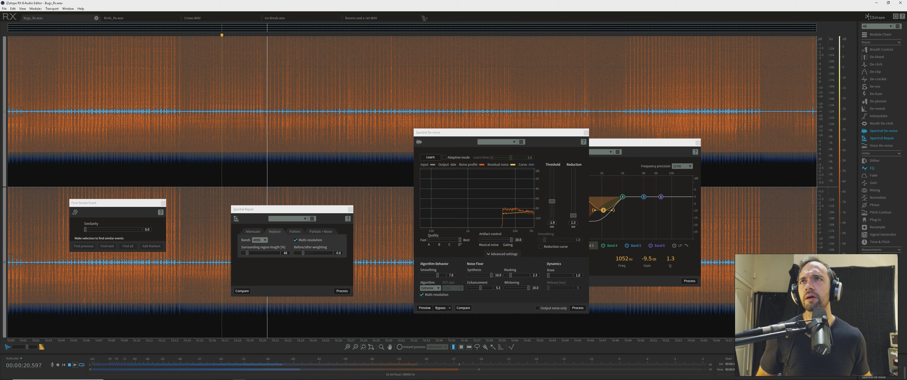
key("space")
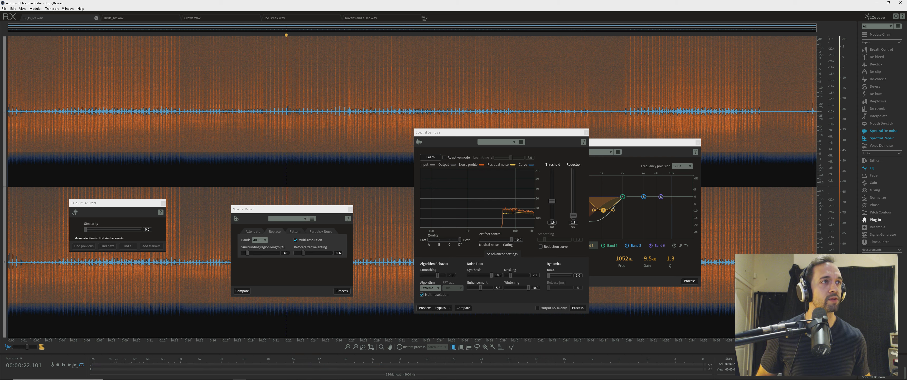
Preview FabFilter Pro-Q 3 on Bugs_Rx and replace its existing band with a narrow, strongly boosted band swept over the insects' low end
left_click(876, 219)
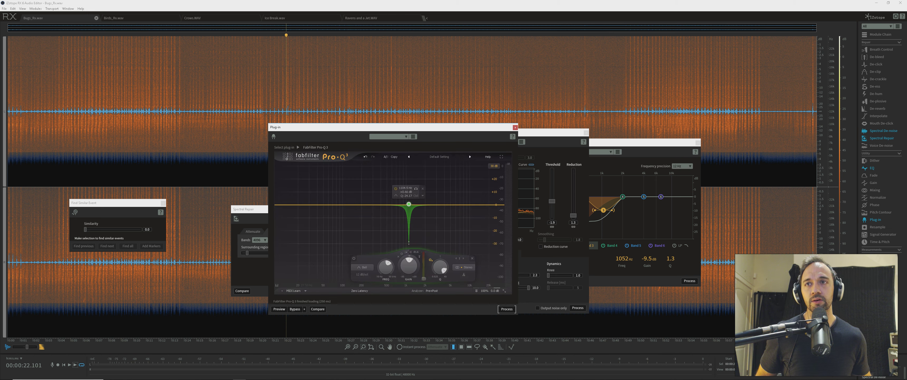
left_click(279, 309)
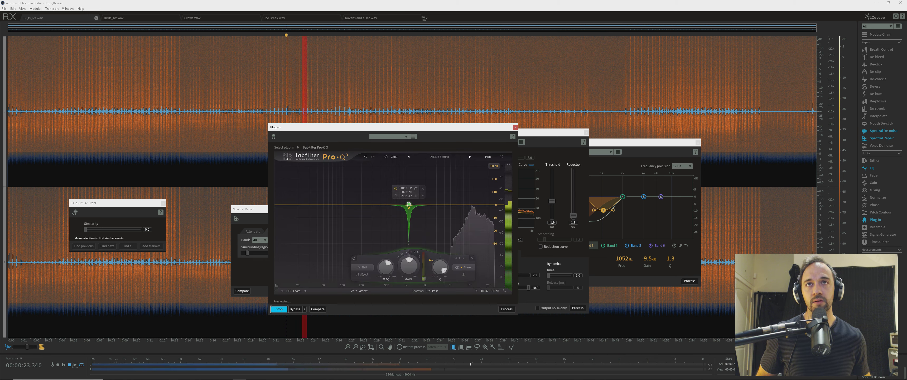
left_click(422, 188)
left_click_drag(448, 205, 450, 166)
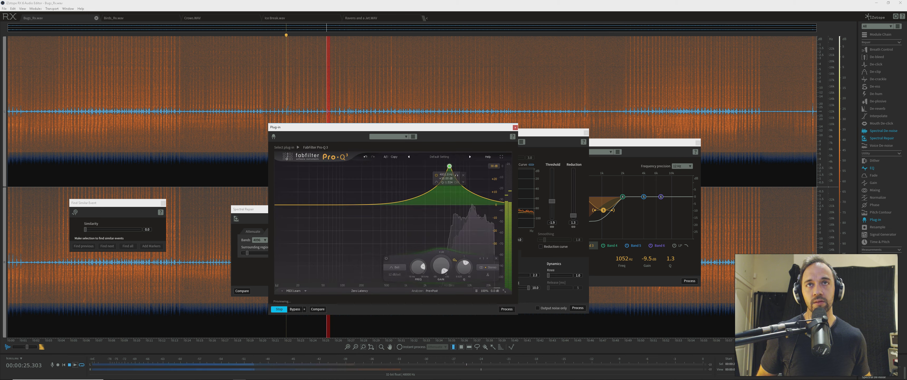
scroll(449, 165, "up", 10)
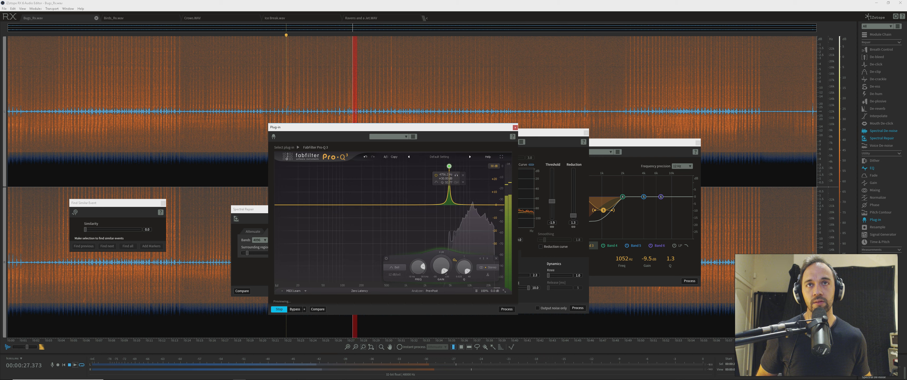
left_click_drag(451, 166, 453, 166)
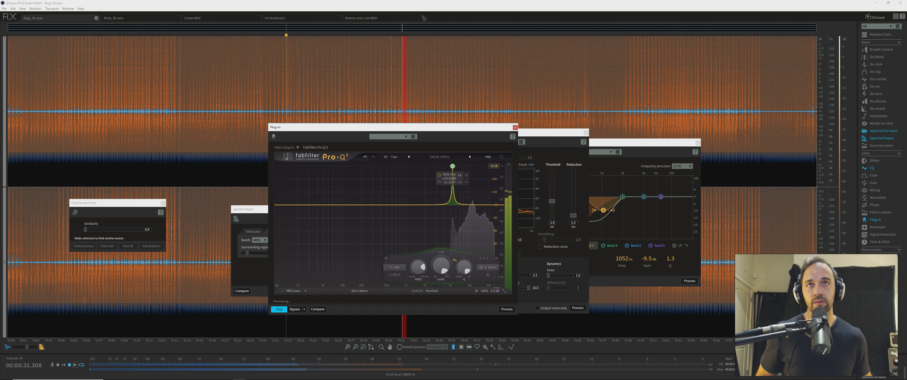
Turn the boosted band into a dynamic cut of about 10 dB and adjust its threshold while previewing
left_click_drag(442, 266, 441, 295)
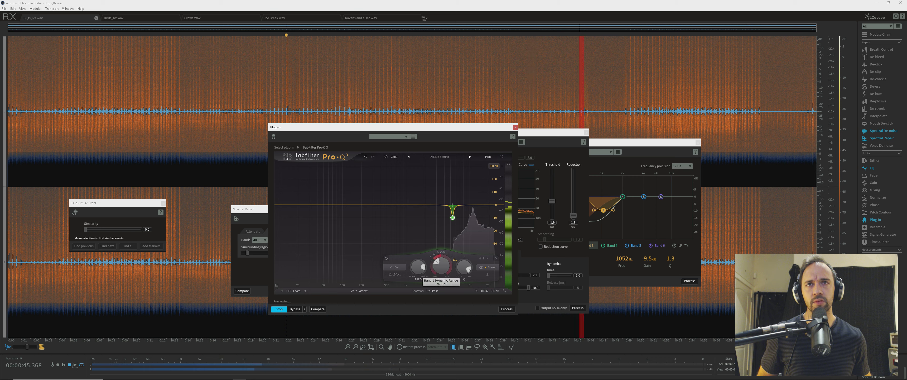
left_click(443, 251)
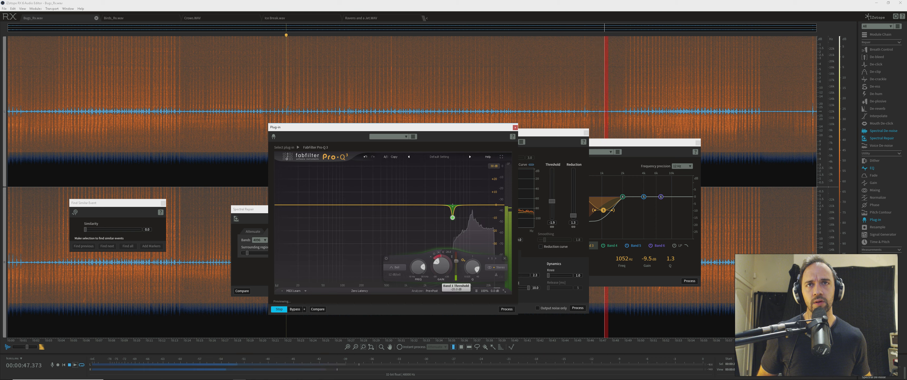
left_click_drag(456, 260, 456, 274)
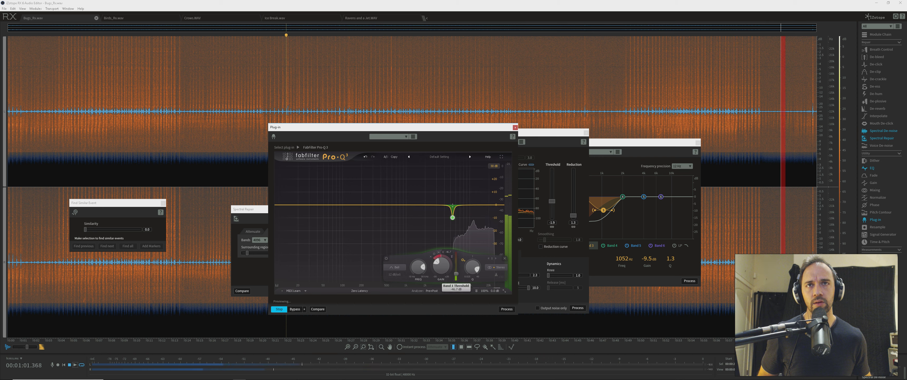
key("space")
key("space")
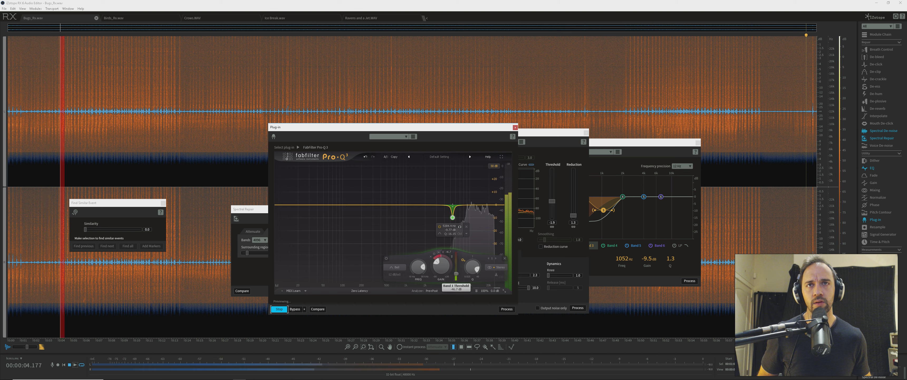
left_click_drag(456, 273, 456, 274)
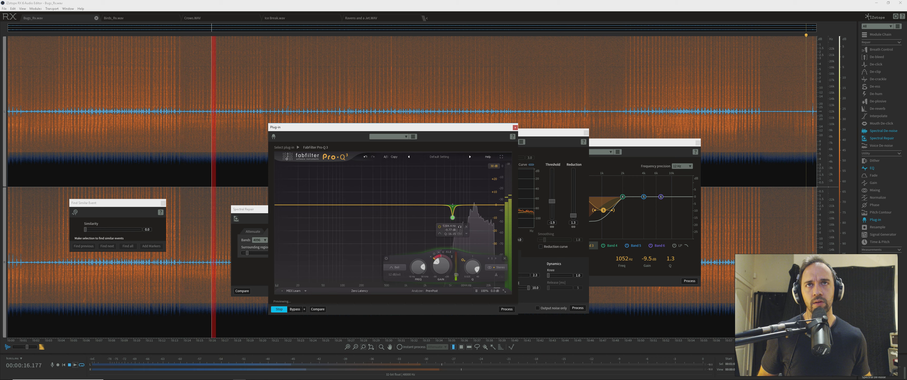
Add a wider second band just above the first as a dynamic cut of about 12 dB and adjust its threshold
left_click_drag(465, 204, 462, 221)
scroll(463, 171, "up", 10)
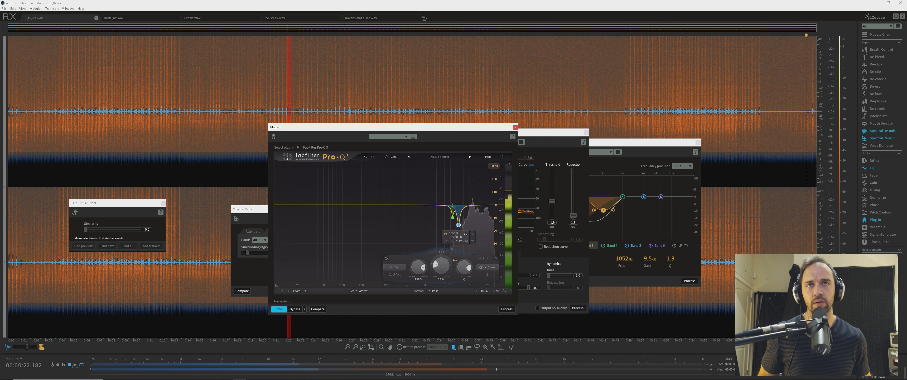
left_click_drag(457, 233, 459, 244)
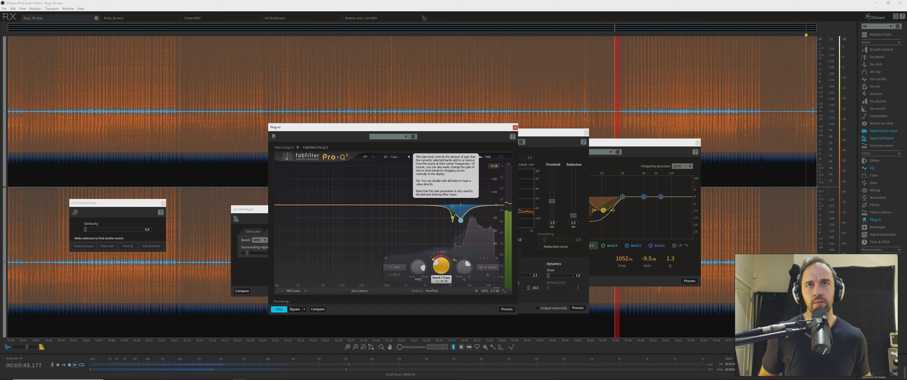
left_click(442, 252)
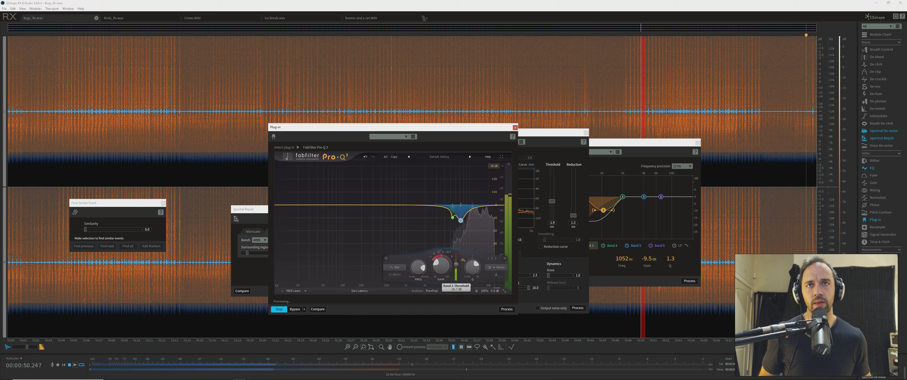
left_click_drag(456, 265, 456, 272)
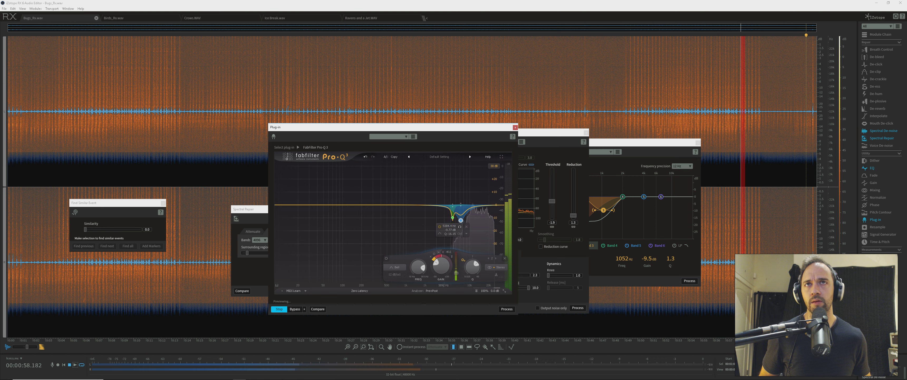
Sweep a very narrow boosted third band near the first cut to seek the ringing frequency, and delete the band
left_click_drag(446, 205, 453, 166)
scroll(451, 166, "up", 10)
scroll(454, 166, "up", 10)
scroll(454, 166, "up", 1)
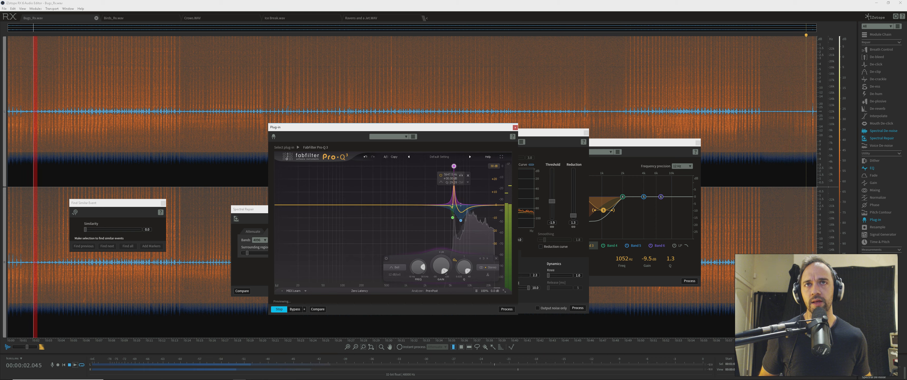
key("Delete")
Shift the first band slightly higher in frequency and deepen its dynamic cut while previewing
left_click_drag(453, 217, 454, 219)
left_click(461, 227)
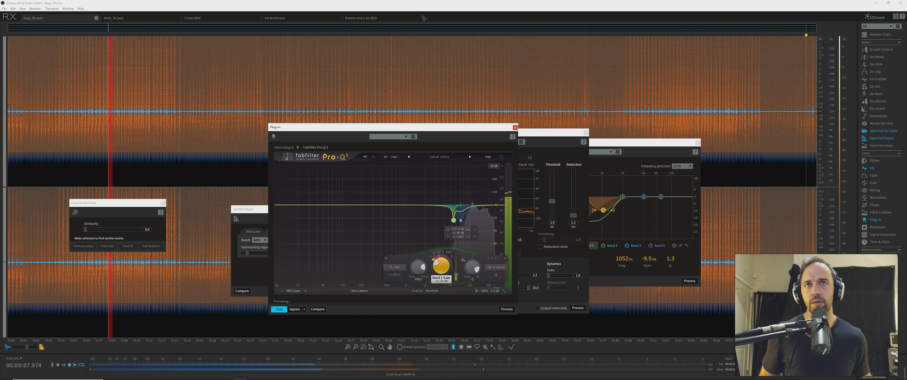
left_click_drag(441, 265, 455, 278)
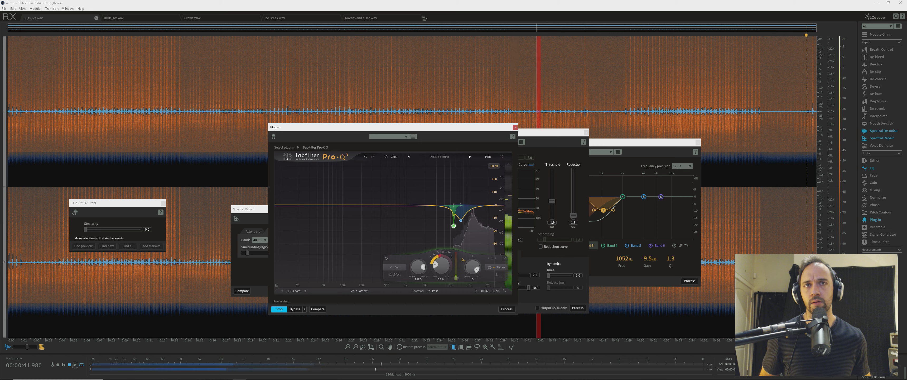
Process Bugs_Rx with the Pro-Q 3 cuts, and undo the processing during playback from about 15 s to compare
left_click(507, 310)
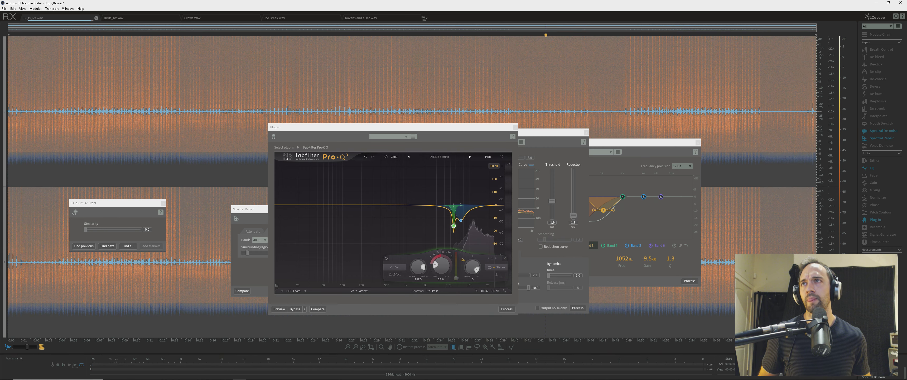
left_click(197, 159)
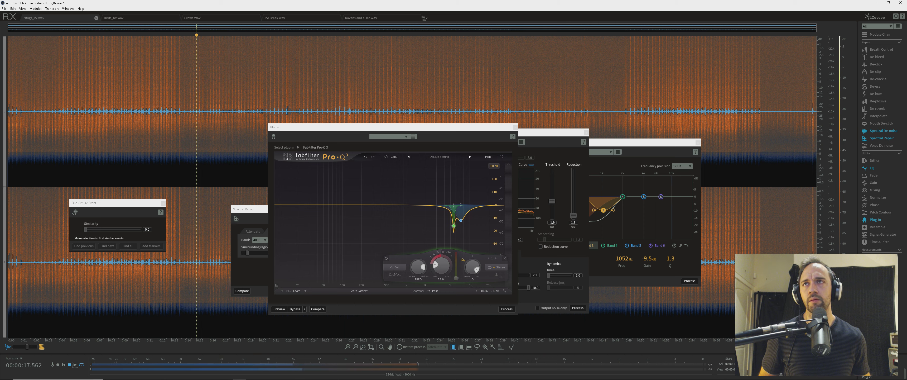
key("ctrl+z")
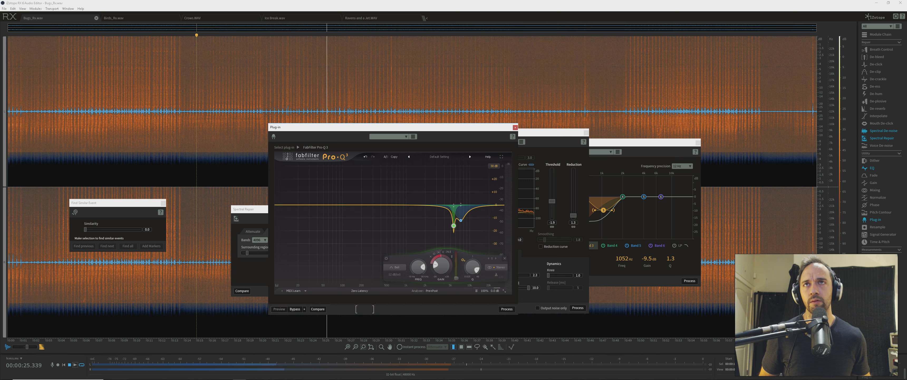
Preview the Pro-Q 3 cuts, fine-tune the first band's threshold, and make the second band's dynamic cut shallower
left_click(279, 309)
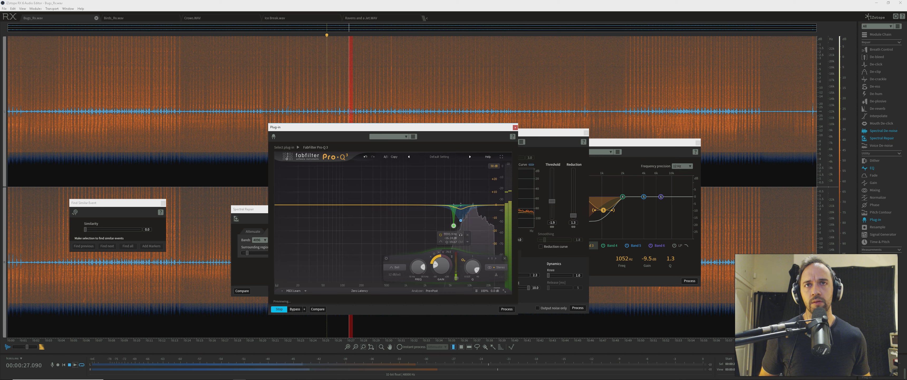
left_click_drag(456, 278, 456, 279)
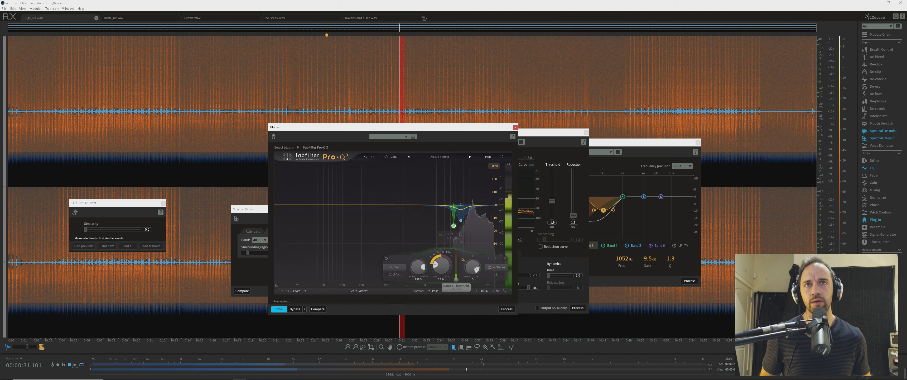
left_click(461, 220)
left_click_drag(456, 273, 444, 259)
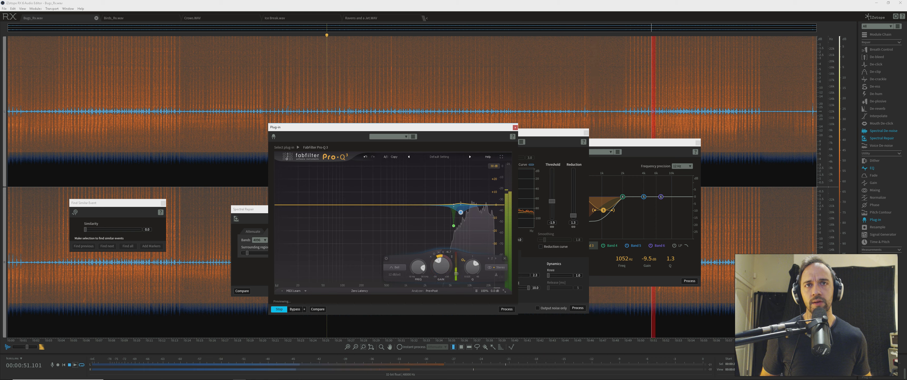
Process Bugs_Rx with the adjusted Pro-Q 3 cuts and save the file
left_click(506, 309)
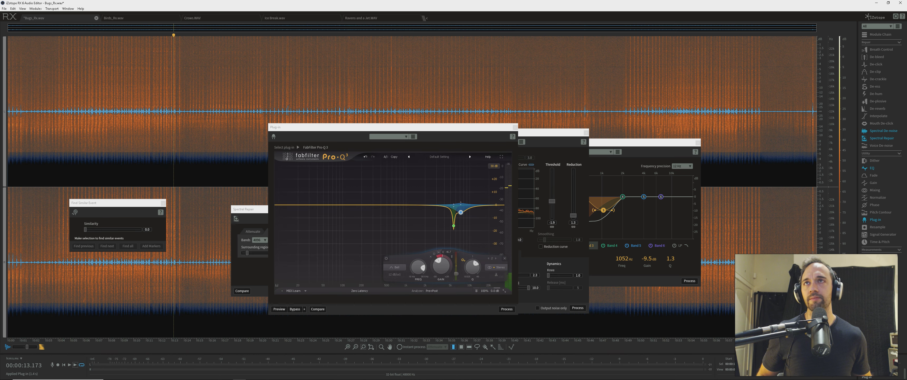
left_click_drag(370, 127, 316, 206)
left_click(302, 166)
key("space")
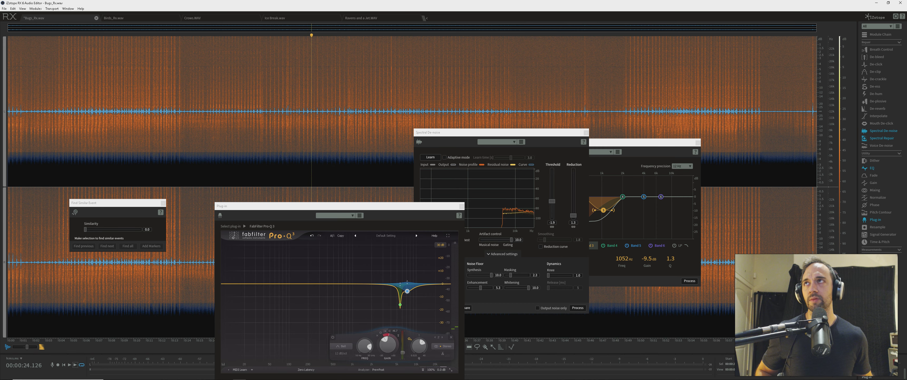
key("ctrl+s")
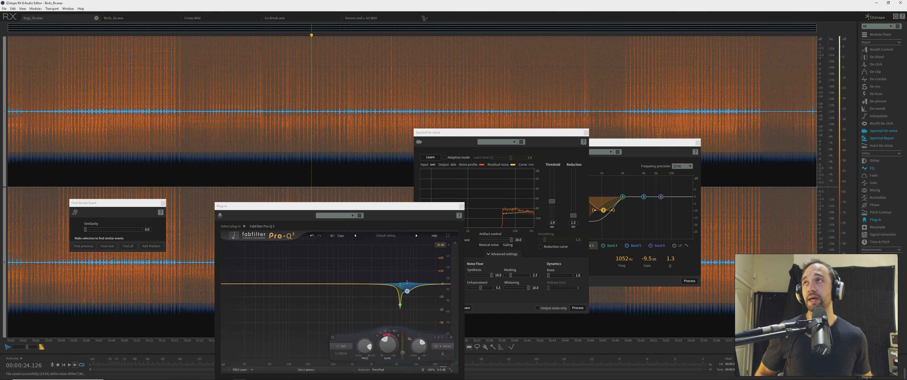
Check the Birds_Rx file, and return to Bugs_Rx with the playhead at about 12 s
left_click(114, 18)
left_click(33, 18)
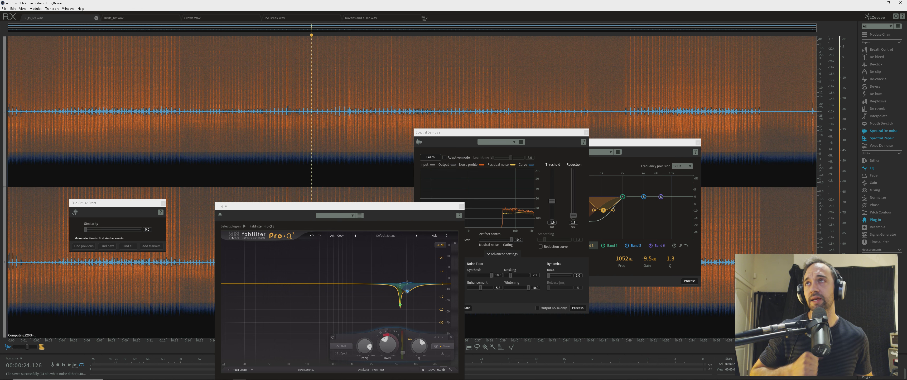
left_click(159, 106)
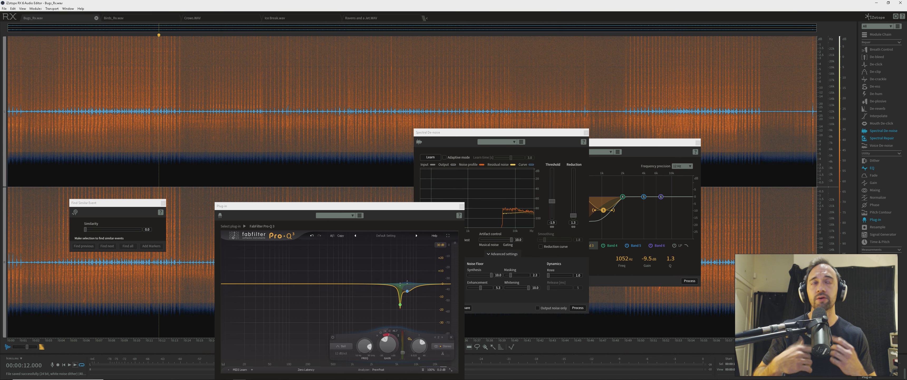